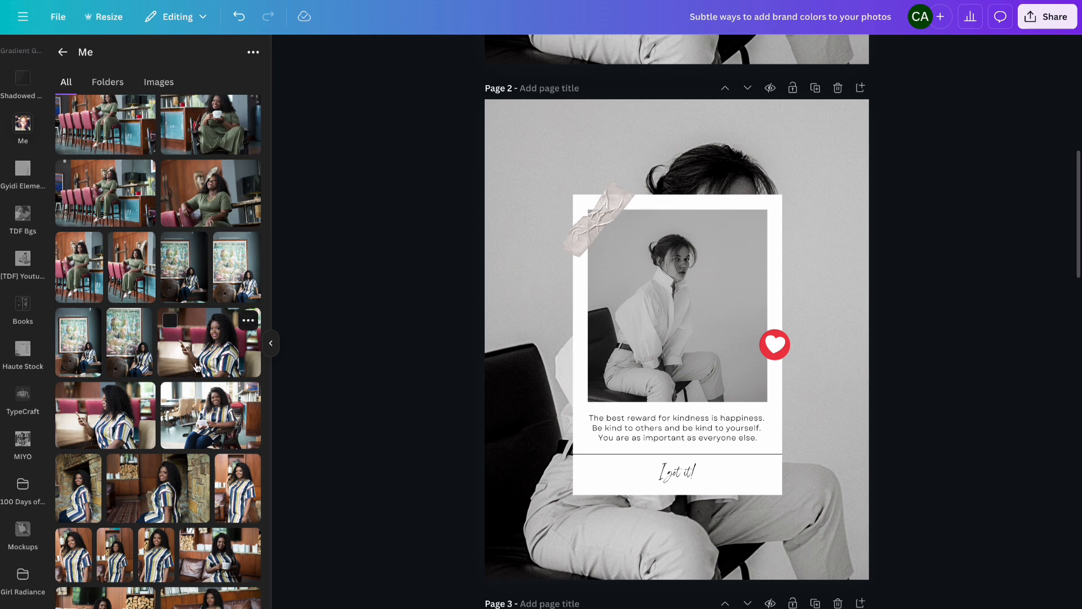
- Replace page 2's background photo and the framed photo with two uploaded photos of the woman in the striped shirt
left_click_drag(197, 367, 497, 278)
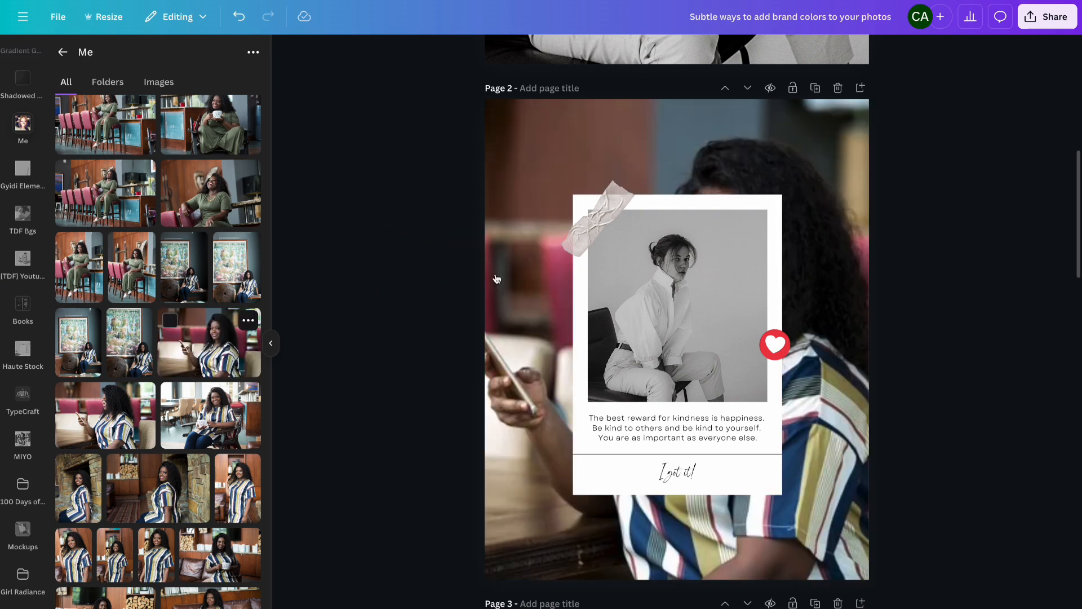
left_click_drag(209, 353, 595, 295)
left_click(658, 286)
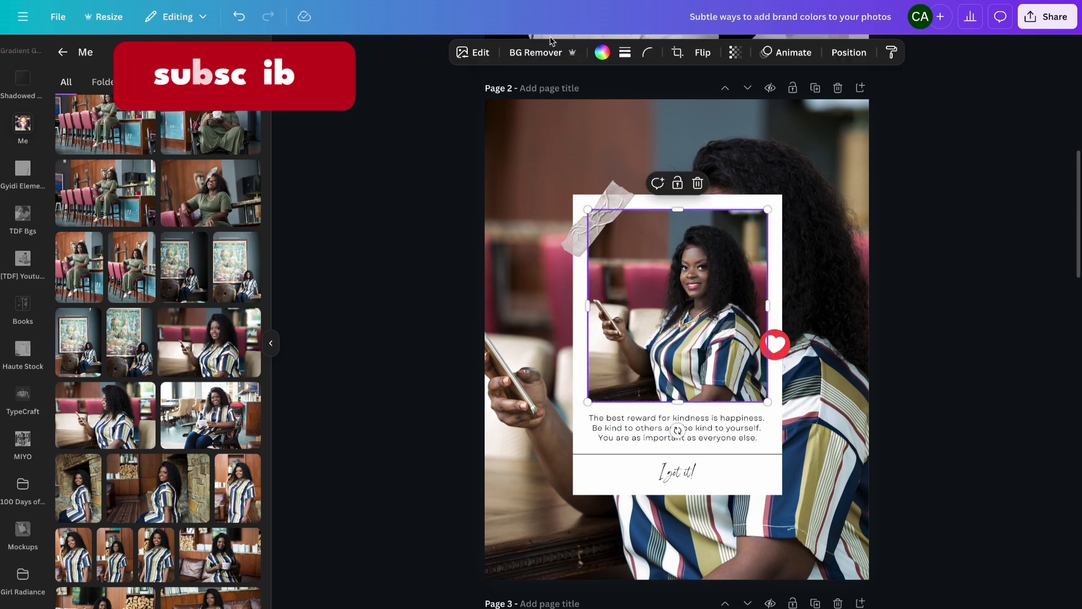
- Open all photo filters for the framed photo, compare the Ink and Classic mono filters, and apply Slate at full intensity
left_click(464, 54)
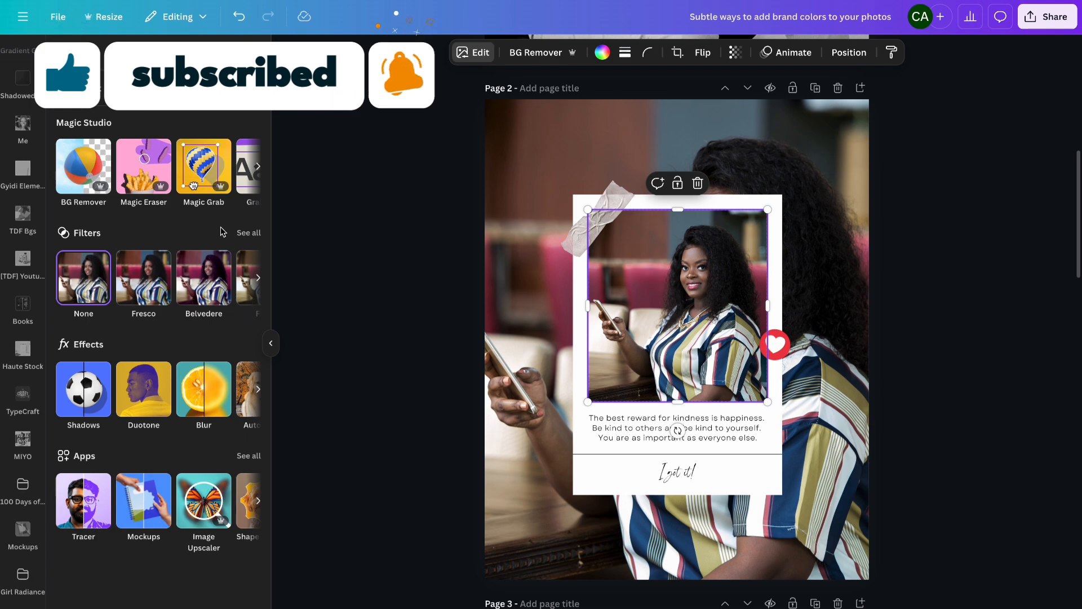
left_click(248, 233)
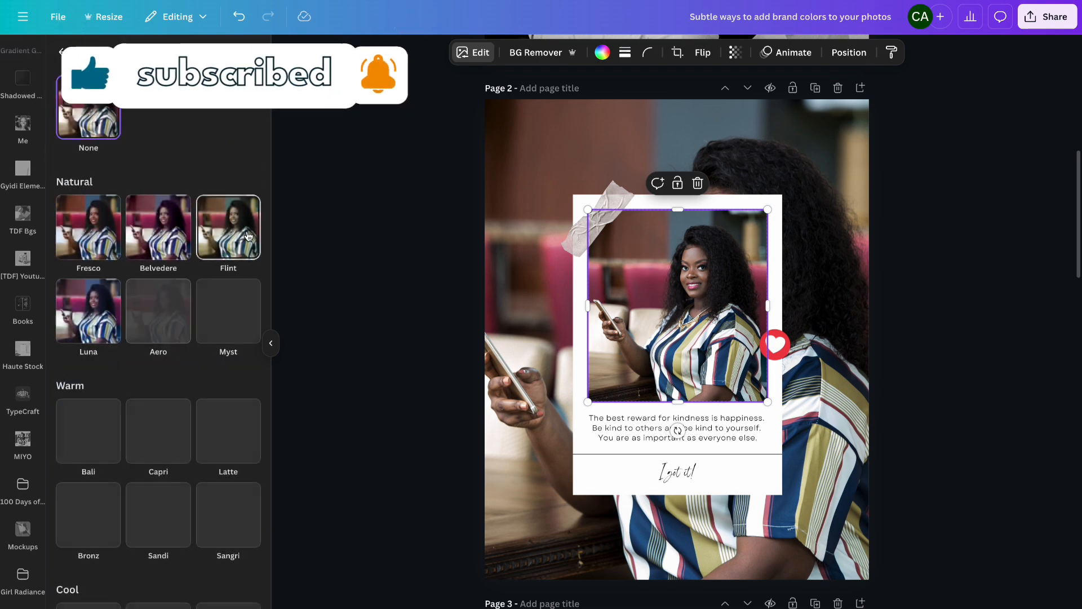
scroll(202, 371, "down", 3)
scroll(202, 371, "down", 10)
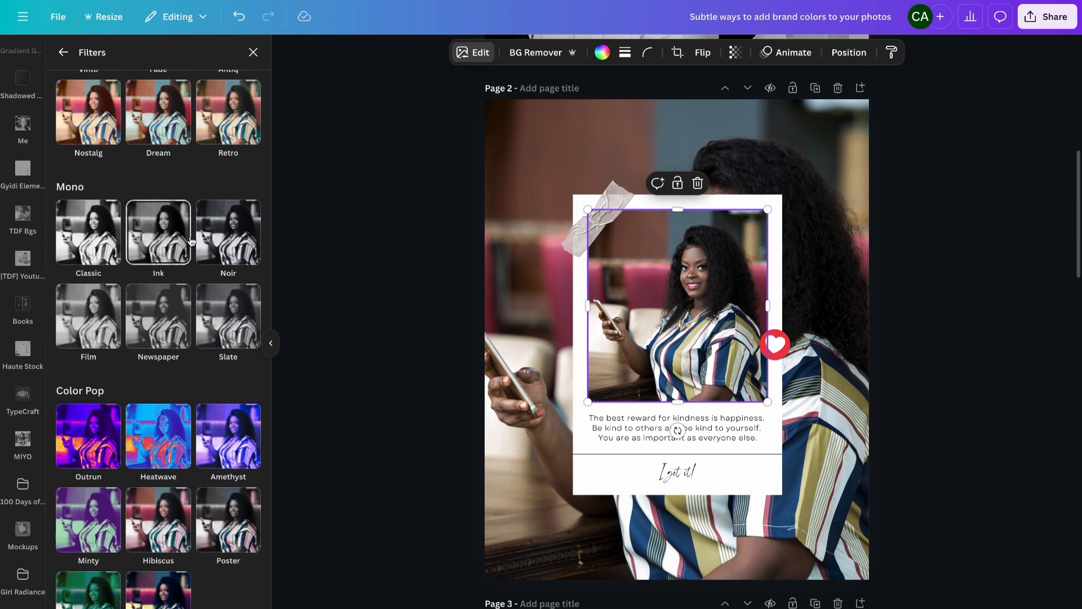
left_click(159, 242)
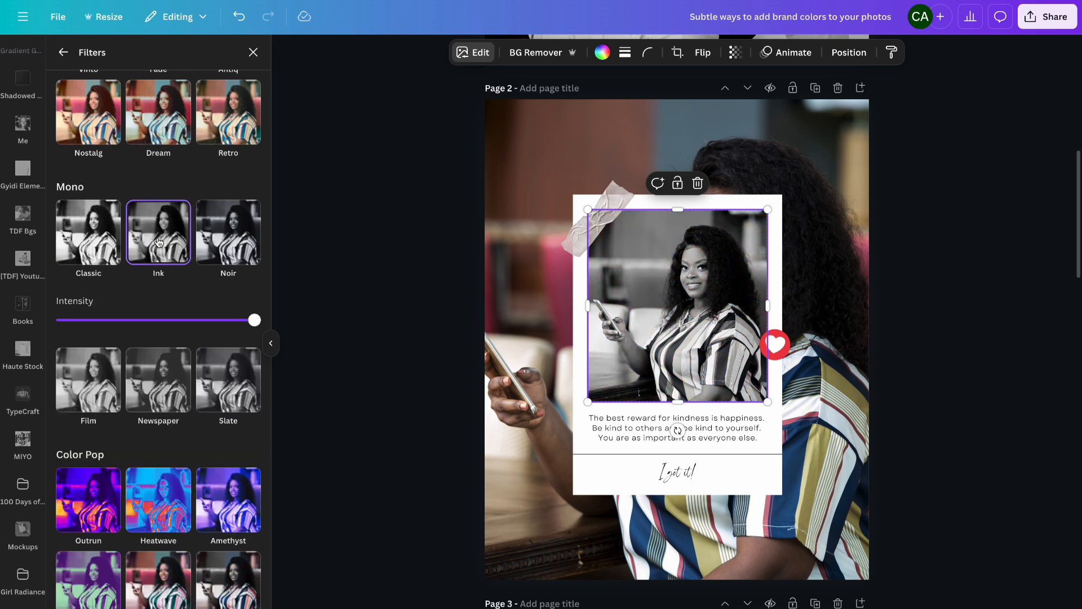
left_click(95, 235)
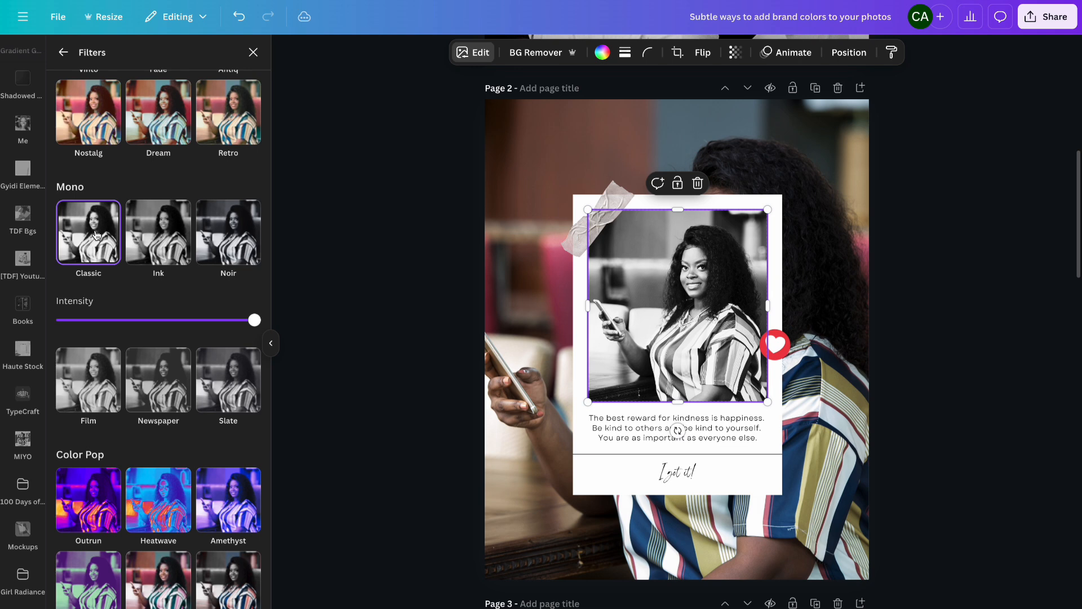
left_click(189, 320)
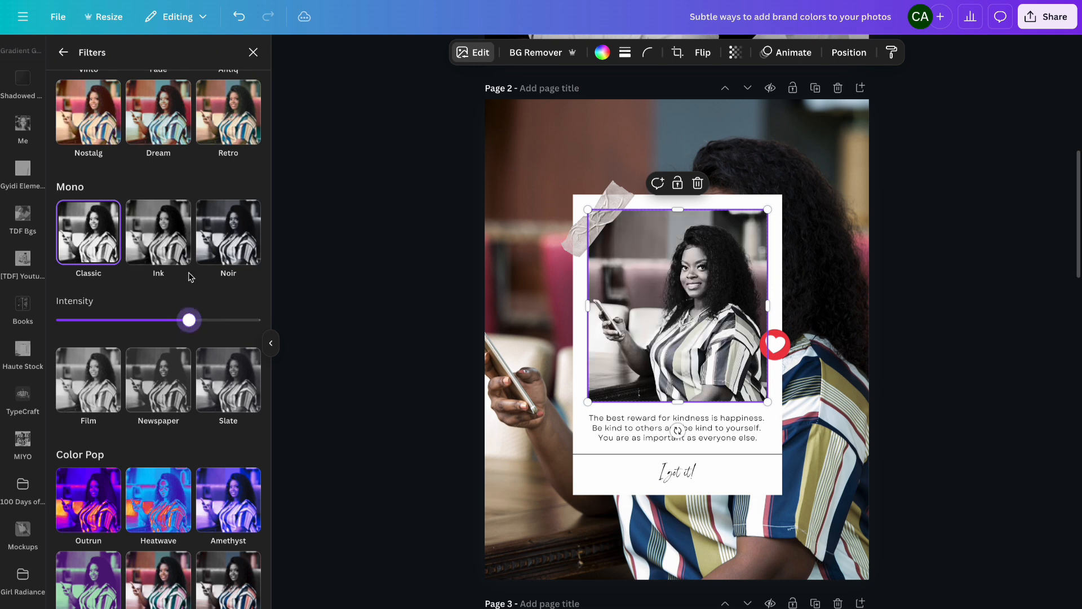
left_click(155, 246)
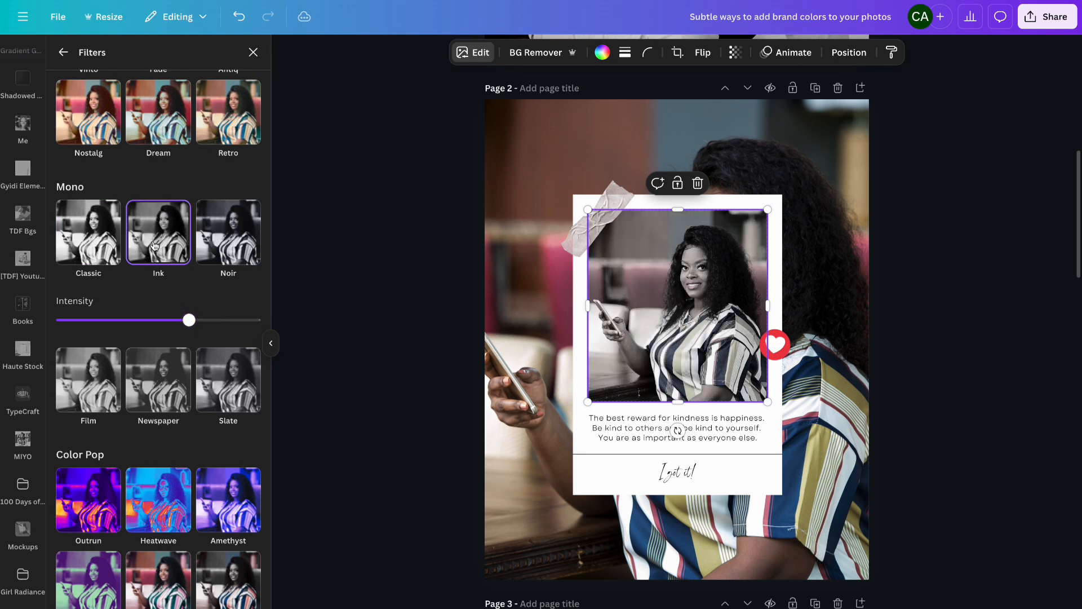
left_click(256, 322)
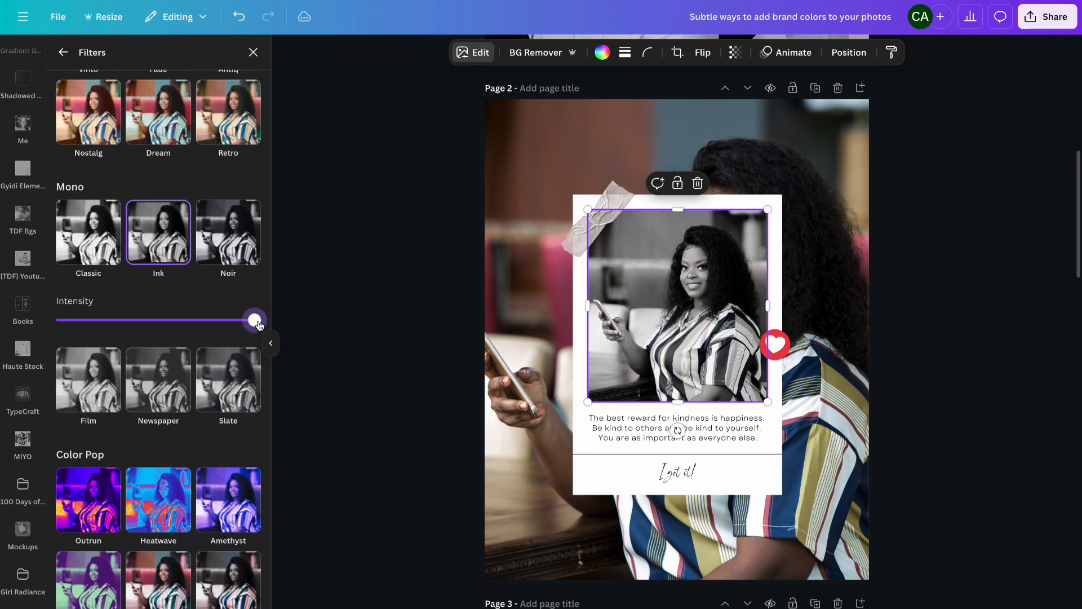
scroll(214, 359, "down", 2)
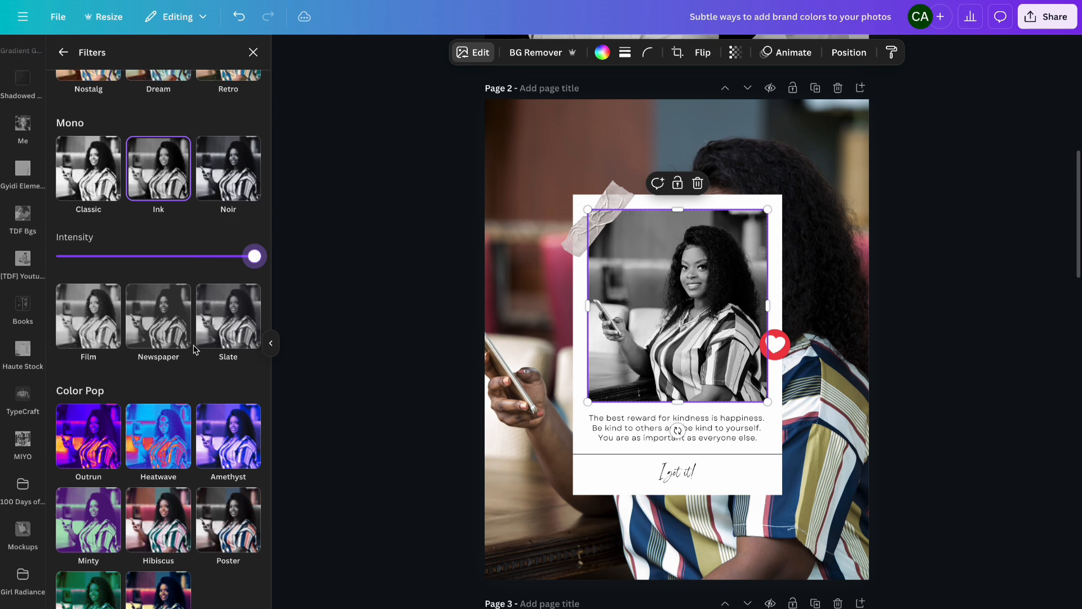
left_click(214, 333)
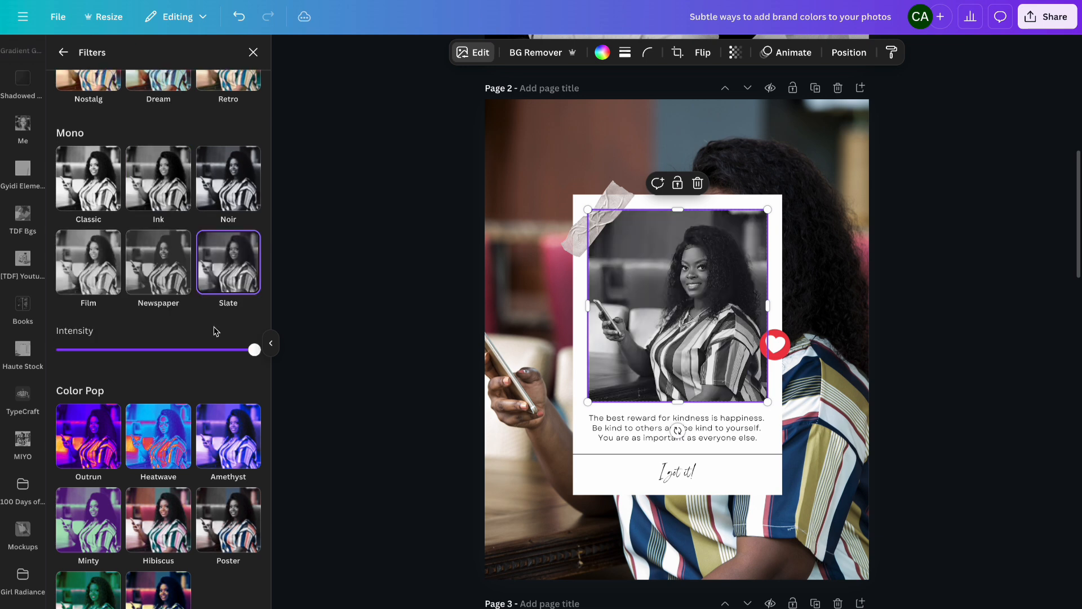
- Apply the Slate filter to page 2's background photo
left_click(513, 167)
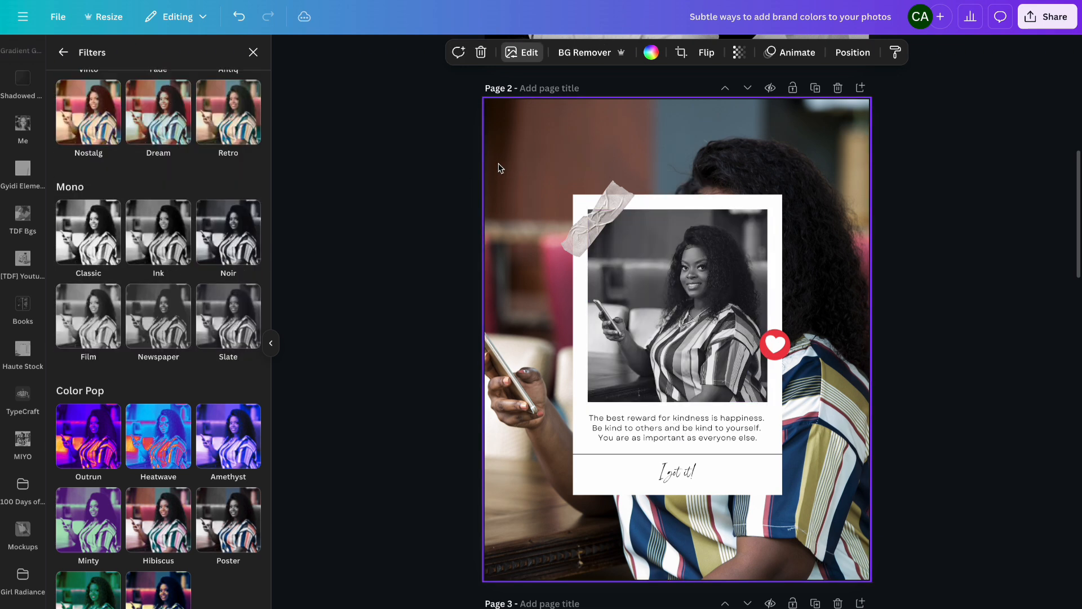
left_click(252, 329)
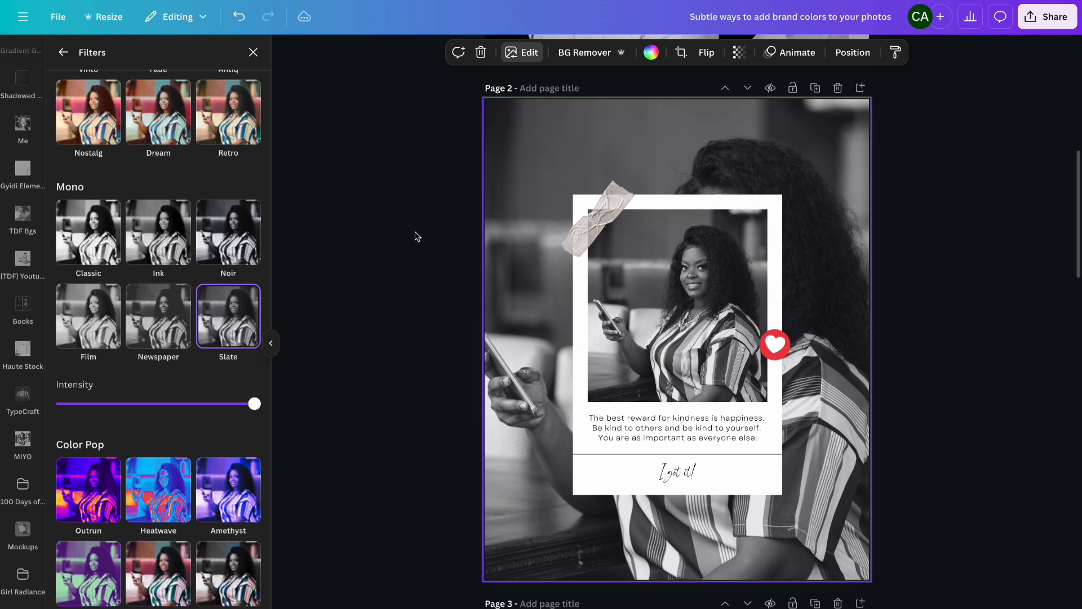
- Replace page 4's background with an uploaded photo of the woman in the black dress
scroll(418, 236, "down", 15)
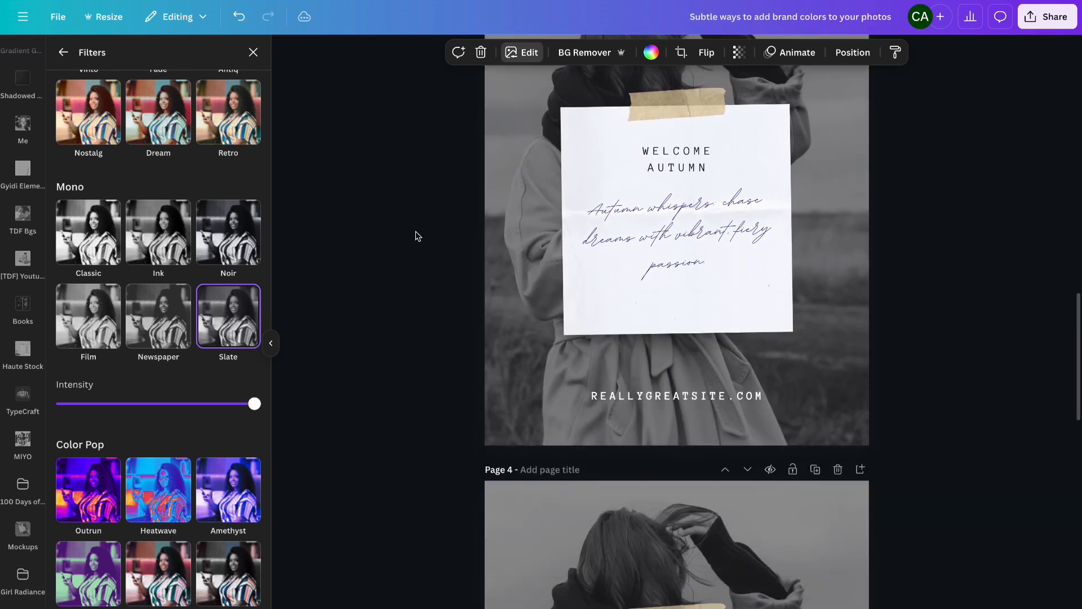
scroll(418, 235, "down", 3)
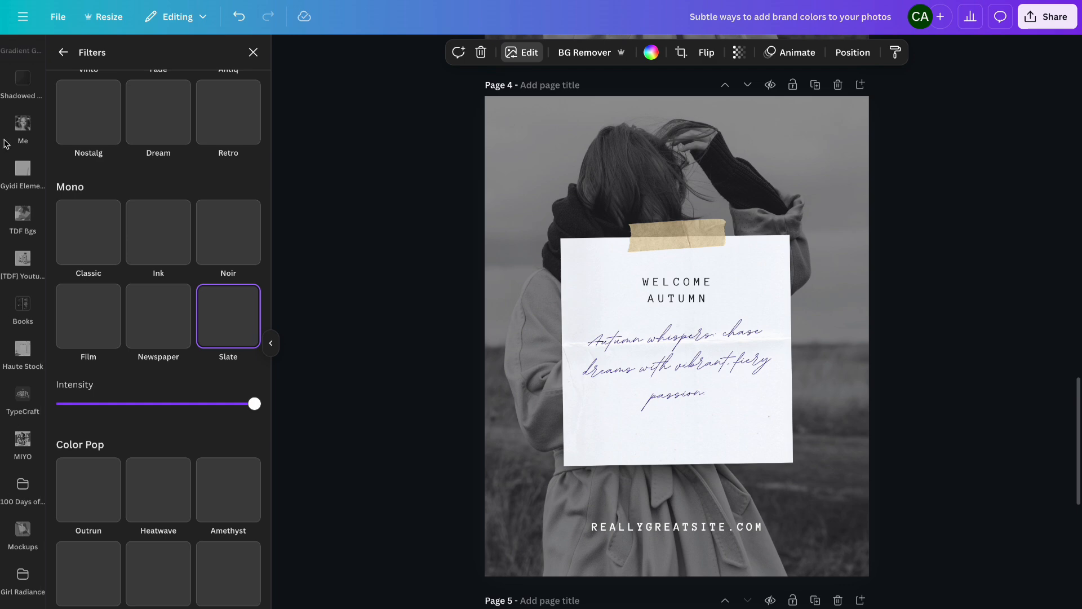
left_click(23, 131)
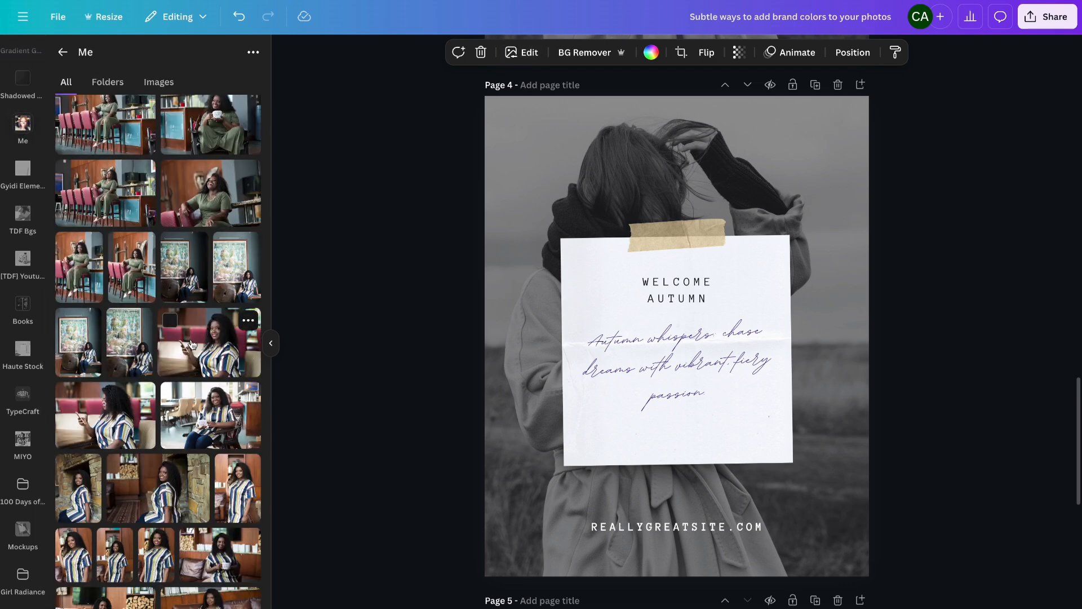
scroll(190, 344, "down", 5)
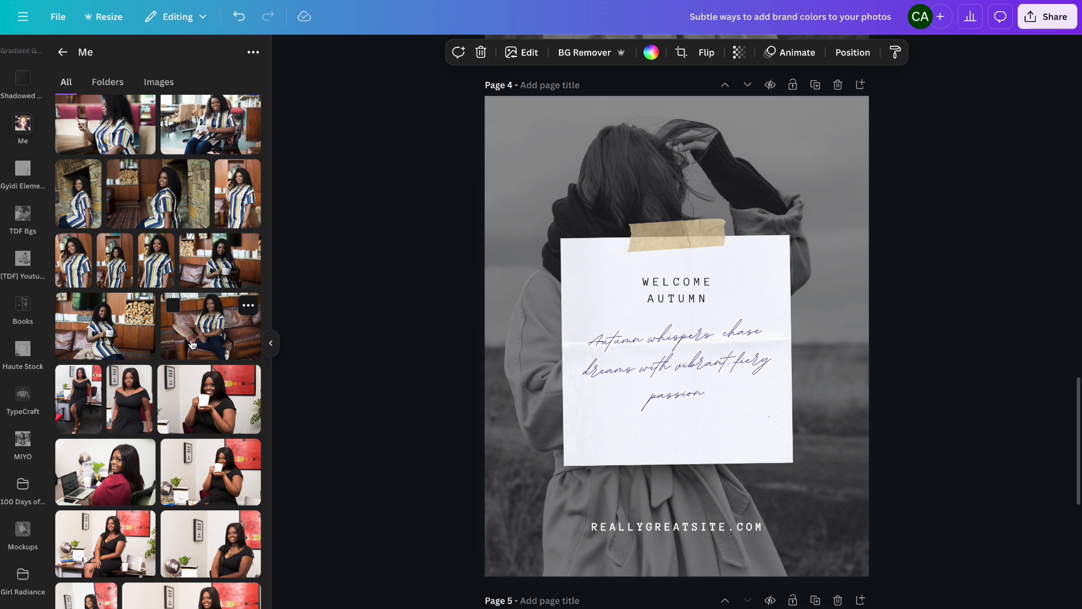
left_click_drag(238, 194, 495, 168)
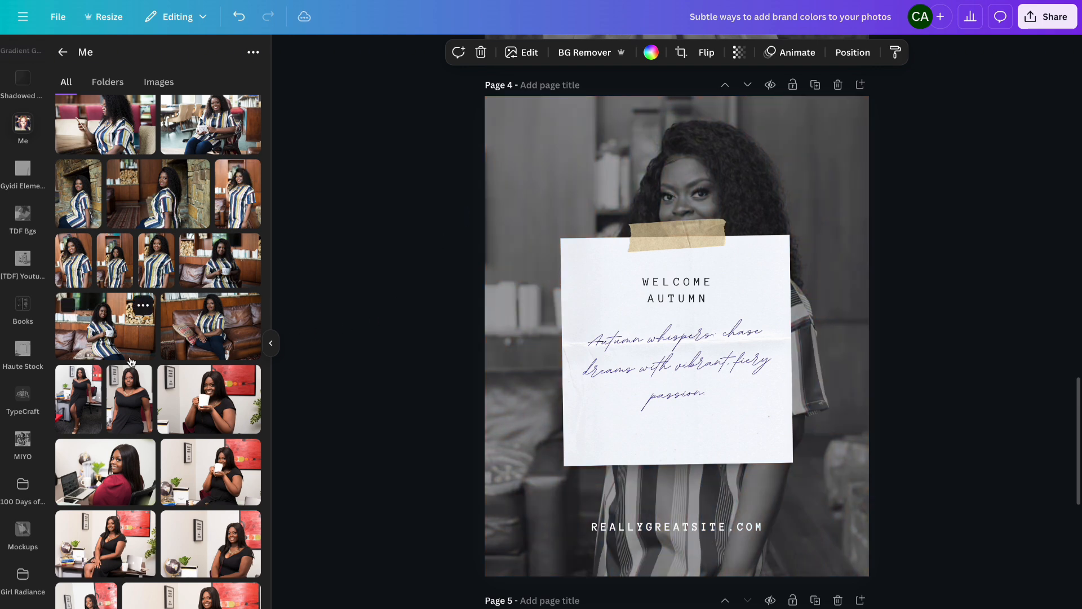
scroll(130, 362, "down", 3)
scroll(130, 361, "up", 4)
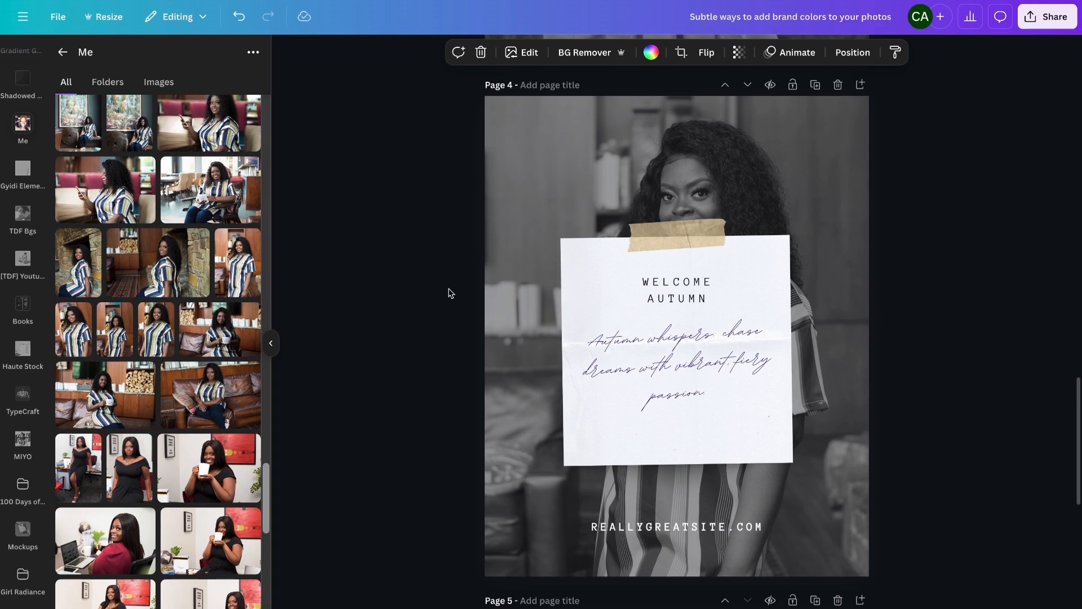
scroll(443, 294, "down", 2)
scroll(442, 295, "up", 2)
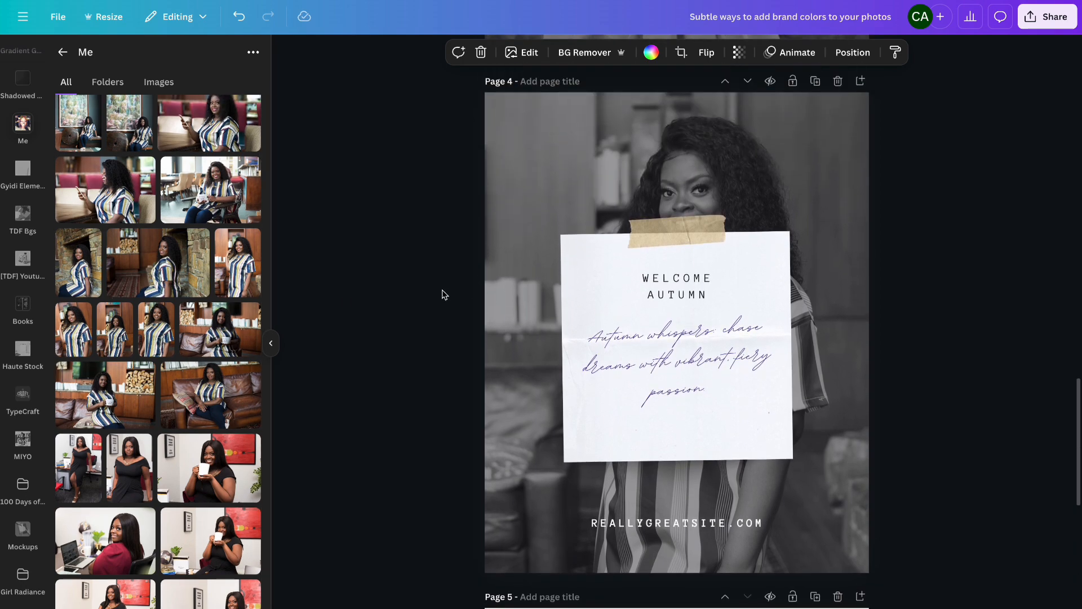
- Change the font of page 2's quote text to Poppins
scroll(442, 295, "up", 10)
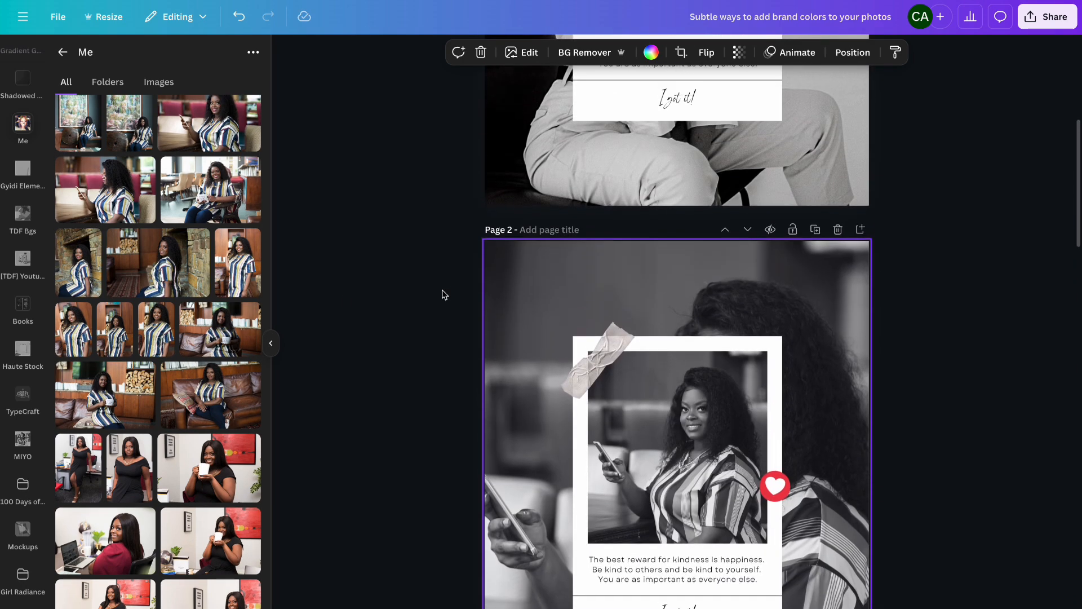
scroll(442, 295, "down", 2)
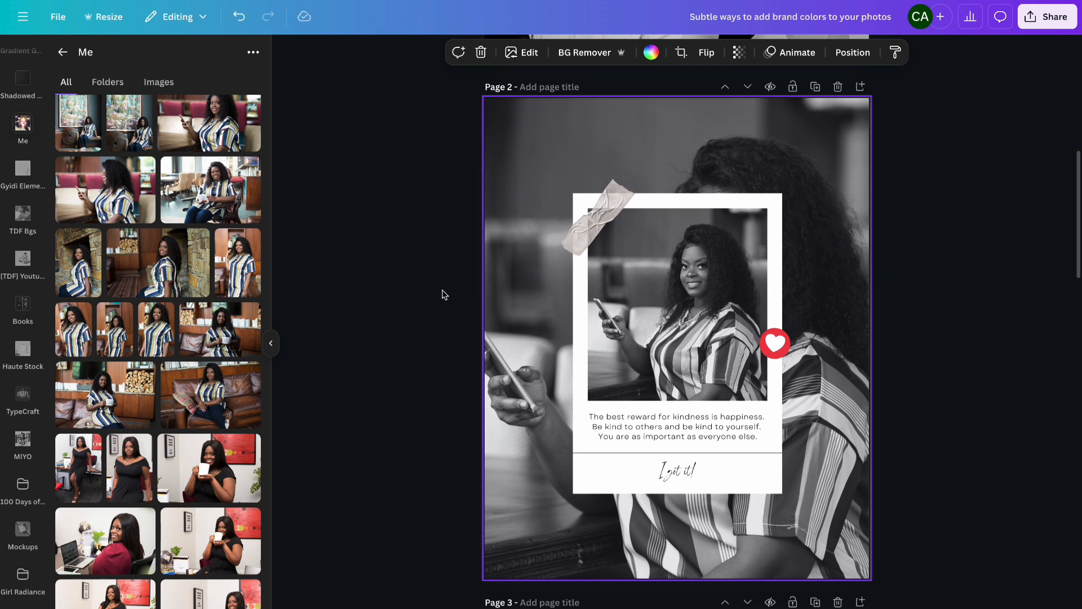
left_click(622, 419)
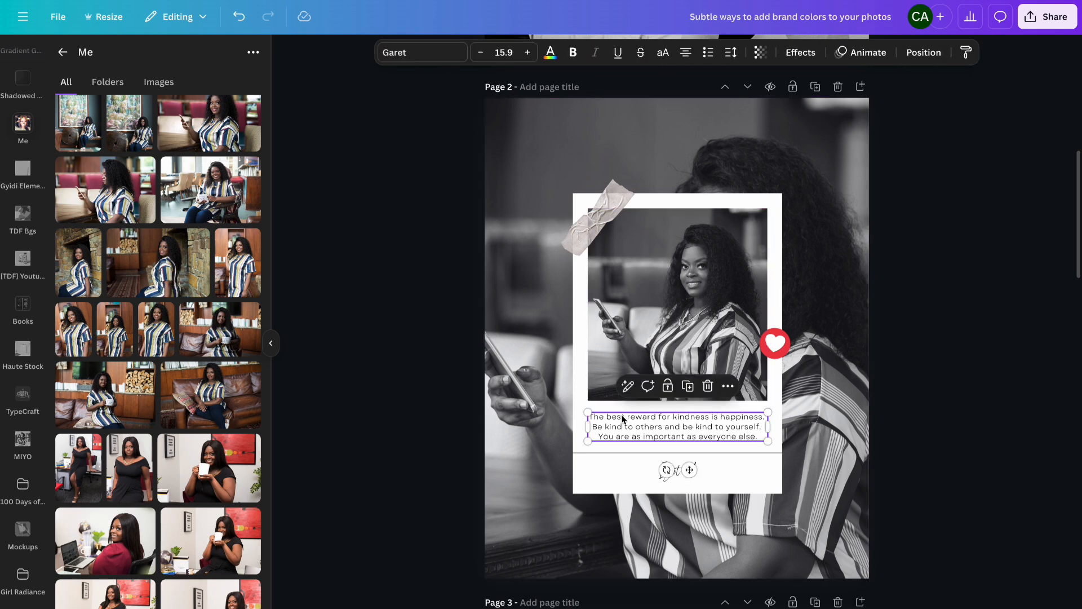
left_click(433, 55)
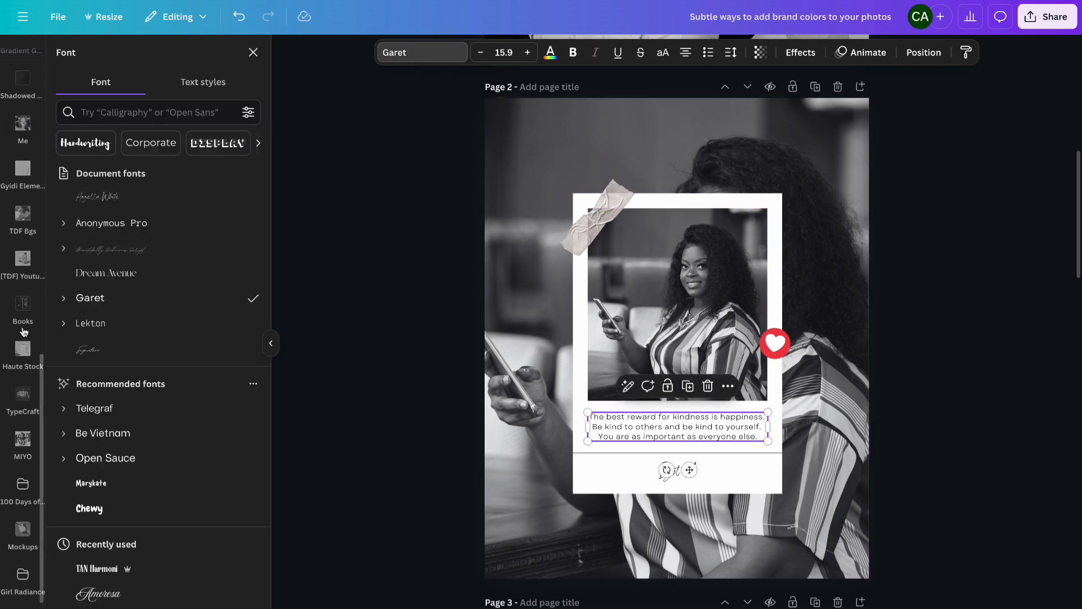
scroll(125, 452, "down", 5)
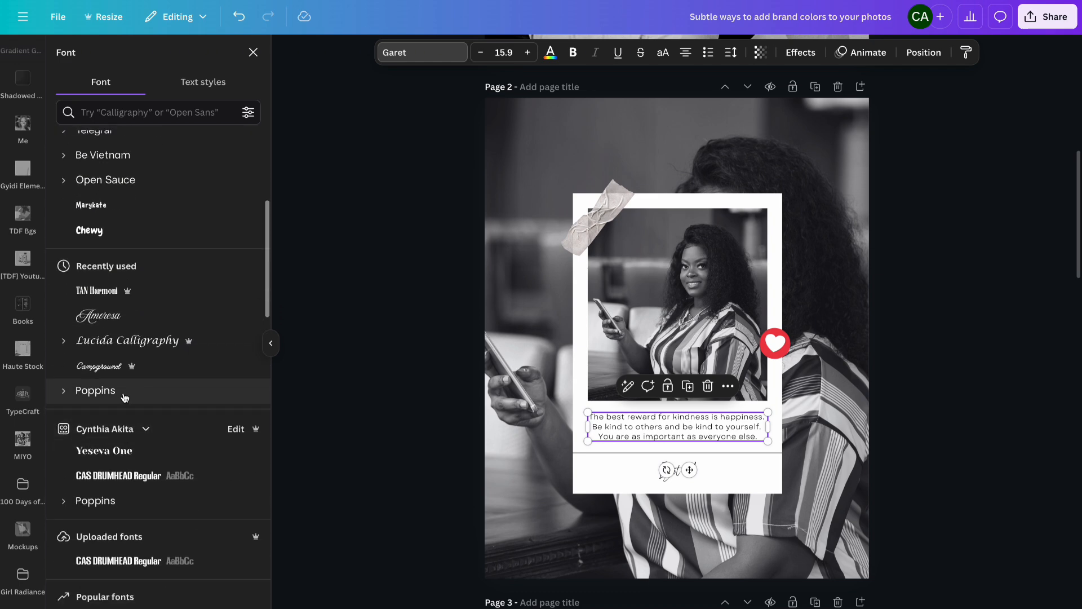
left_click(97, 401)
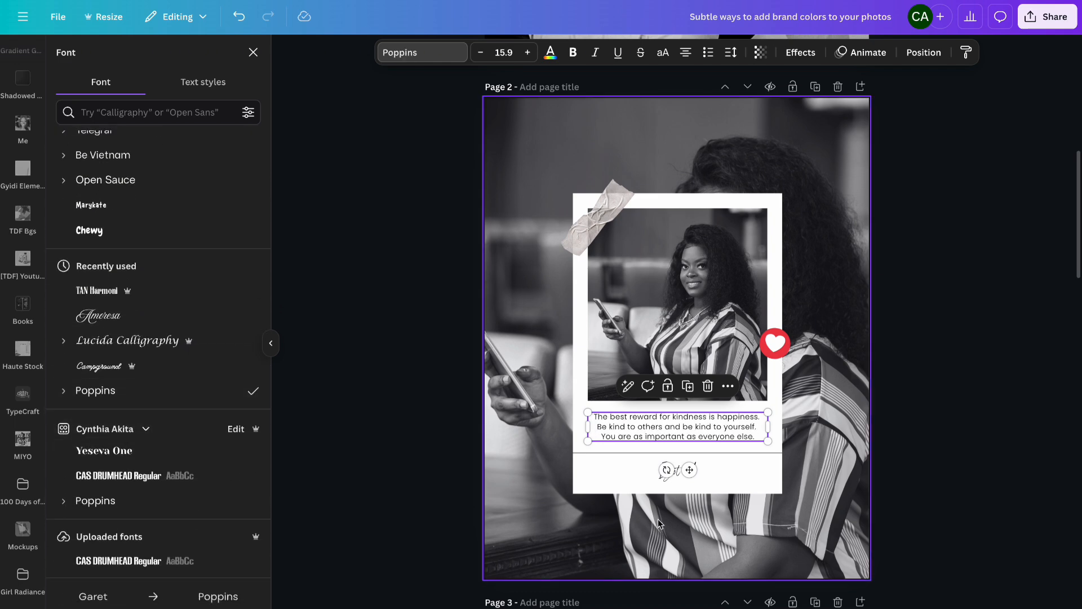
- Change the "I got it!" text's font to CAS DRUMHEAD Regular
left_click(677, 471)
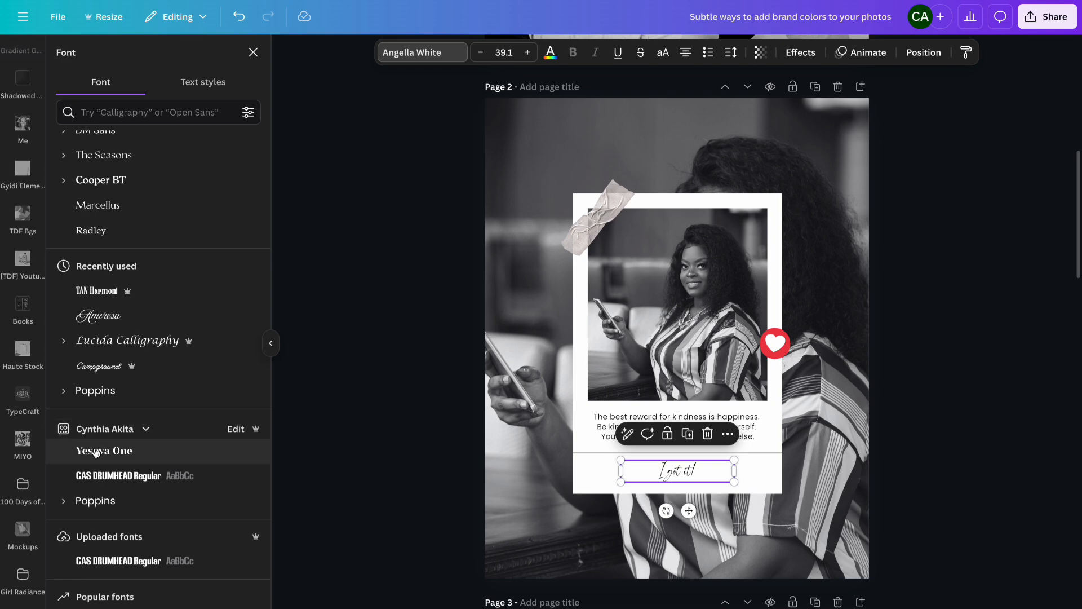
left_click(96, 483)
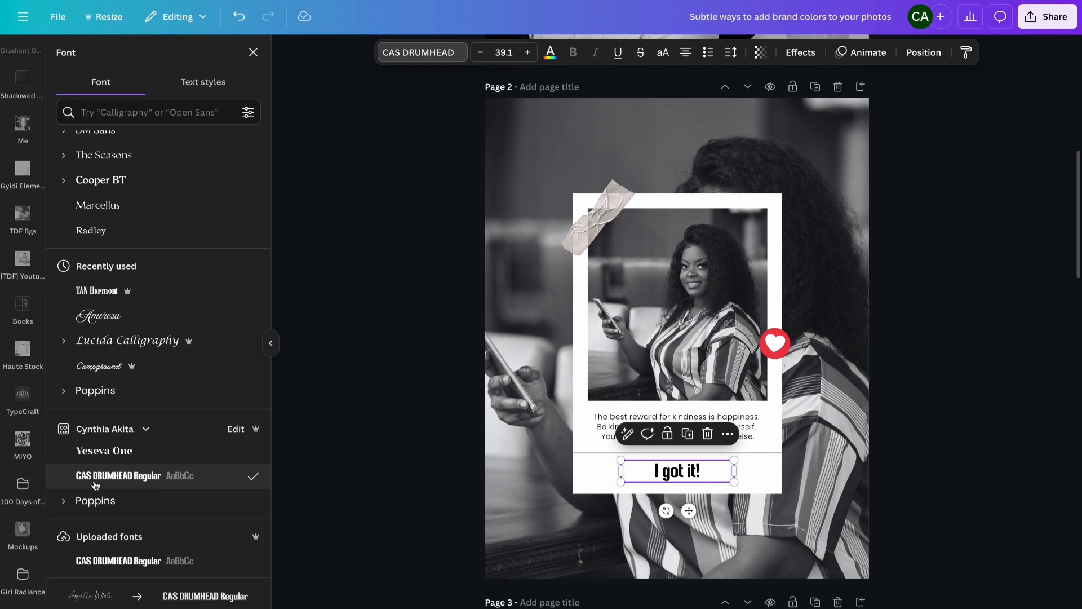
left_click(998, 269)
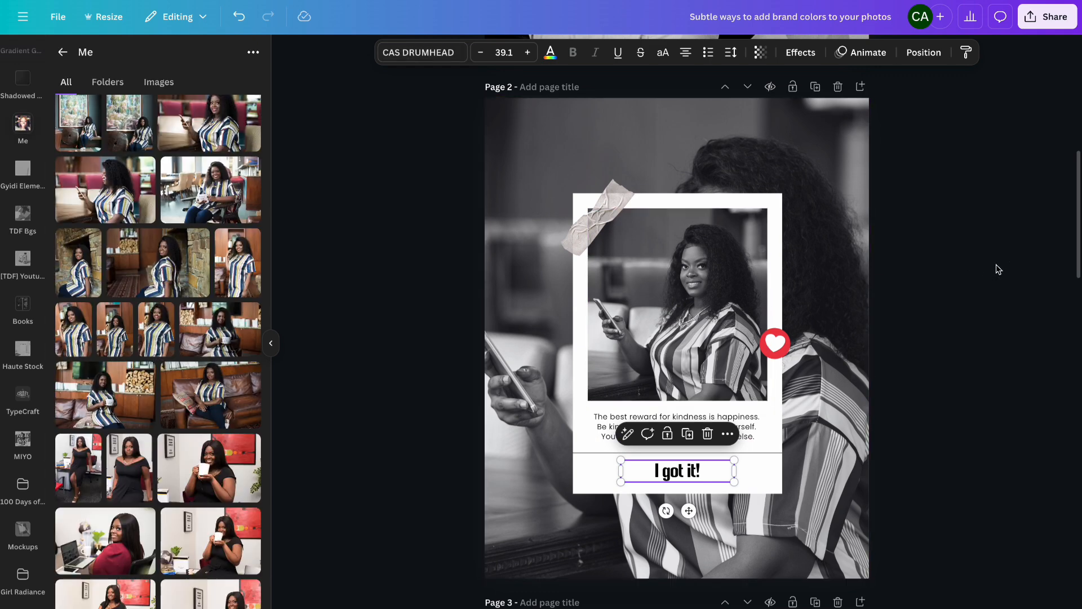
- Set the transparency of page 2's background photo to 64
left_click(937, 286)
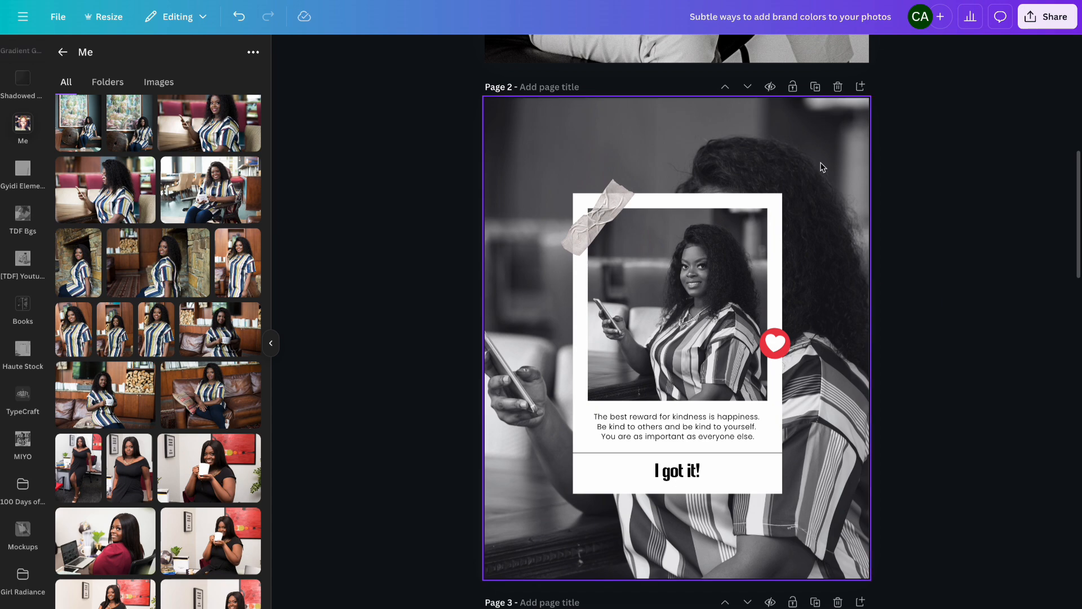
left_click(815, 138)
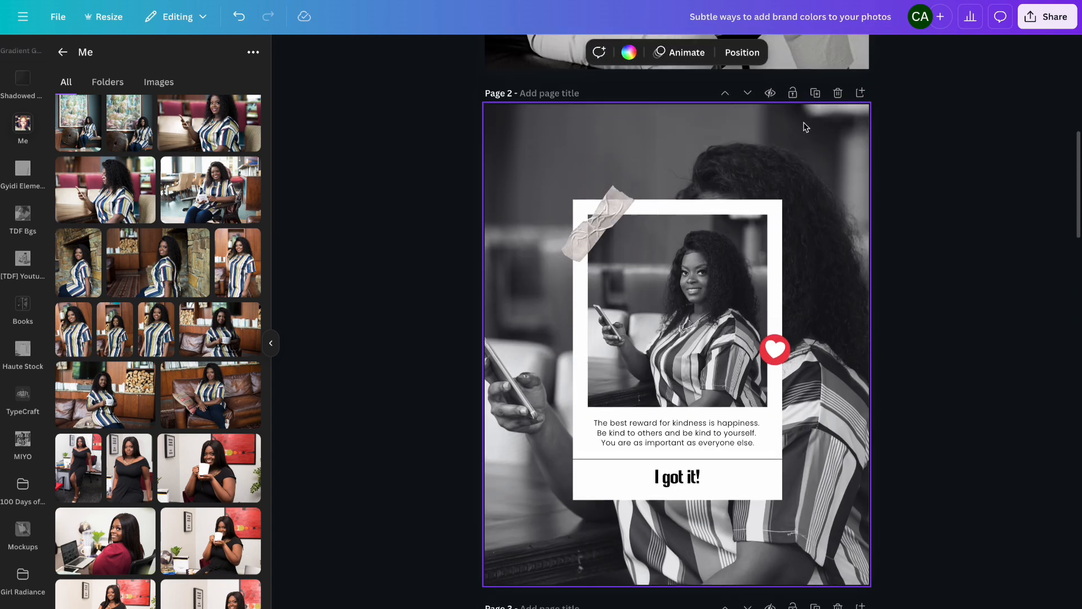
left_click(802, 146)
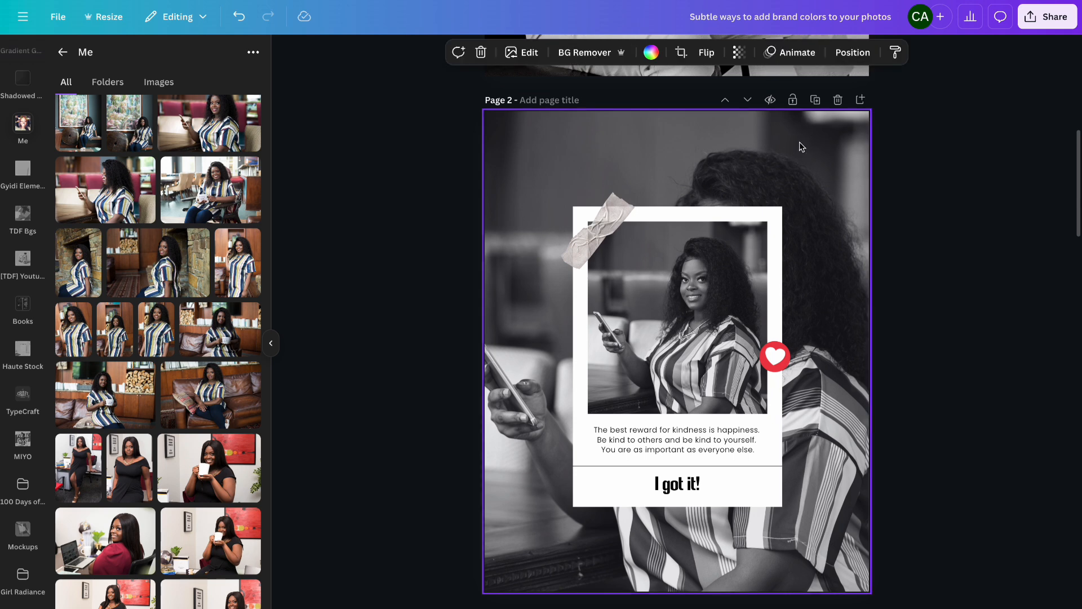
left_click(739, 52)
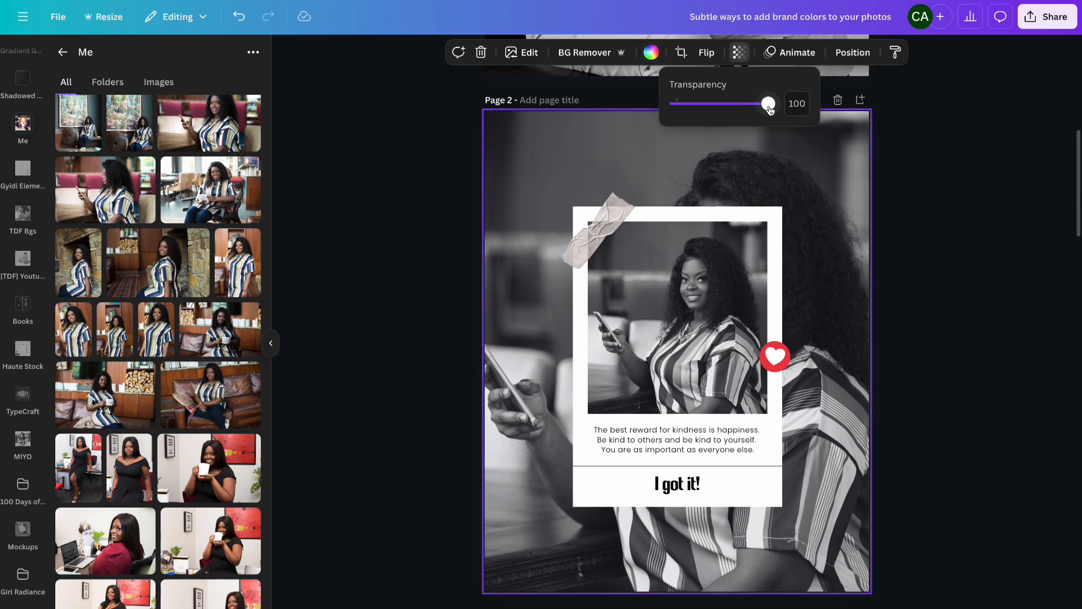
left_click_drag(772, 110, 734, 107)
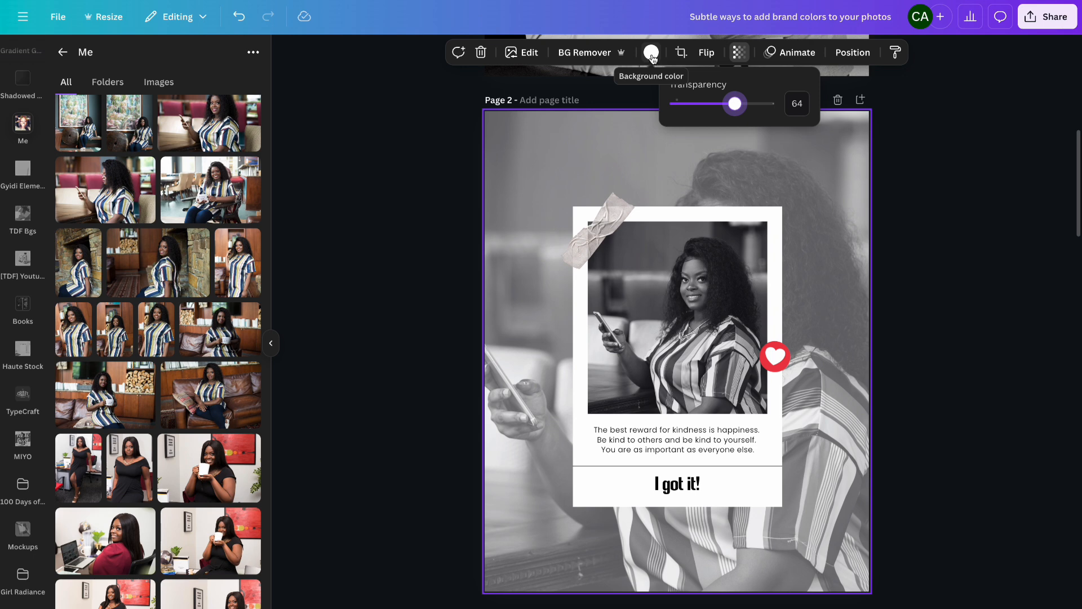
- Try several brand palette colors as page 2's background color behind the photo, settling on #9fadf4
left_click(653, 56)
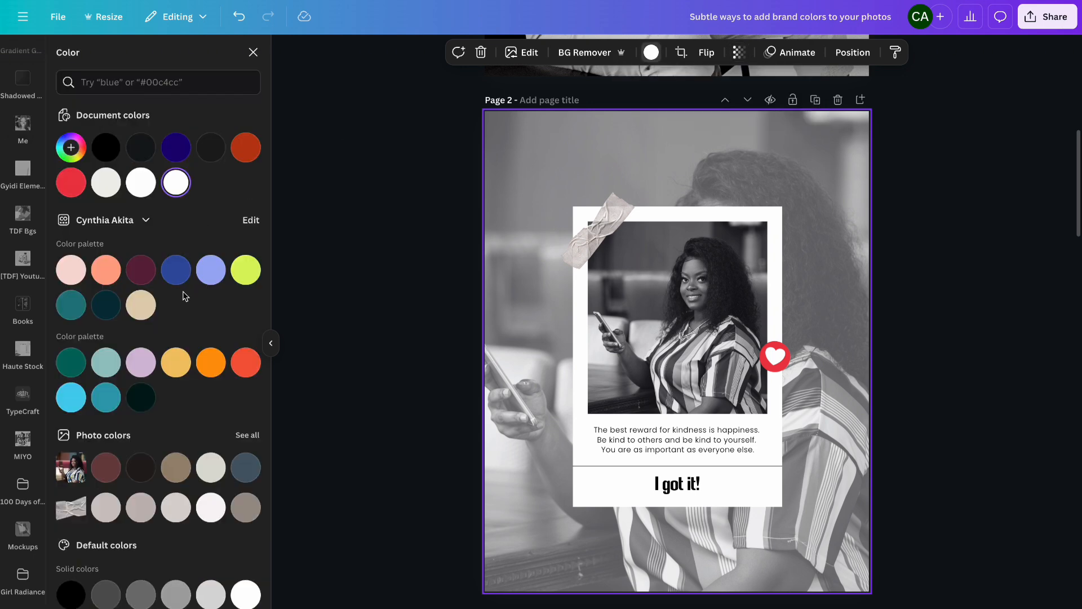
left_click(210, 276)
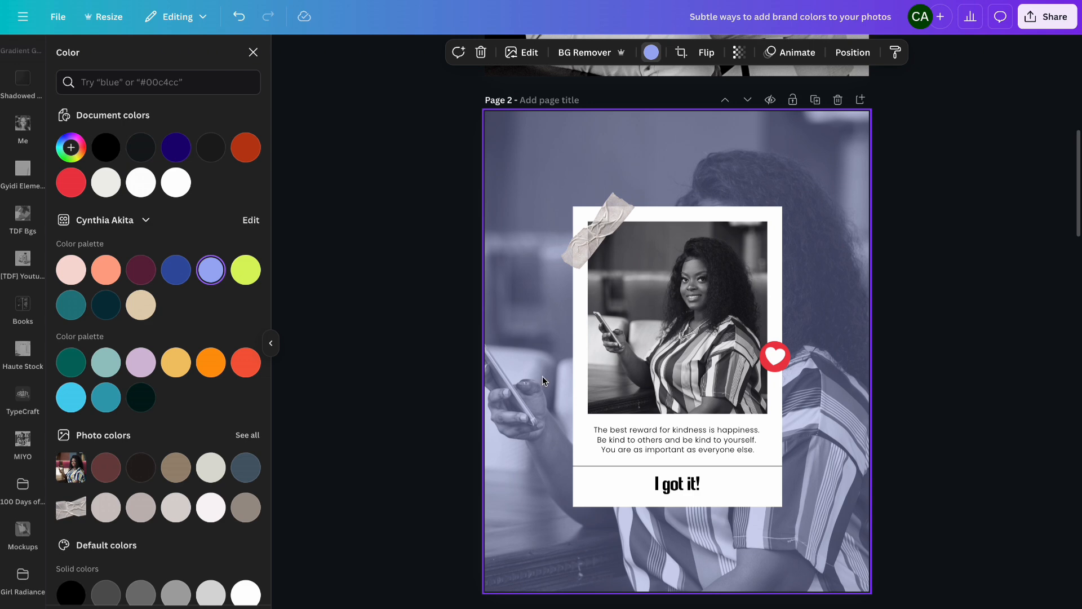
left_click(248, 273)
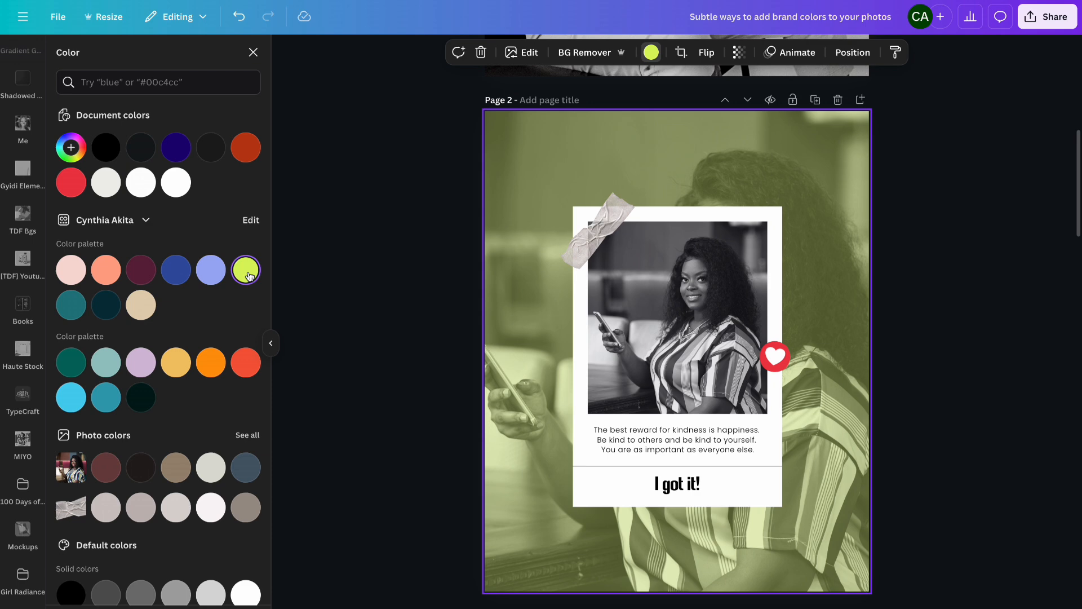
left_click(175, 270)
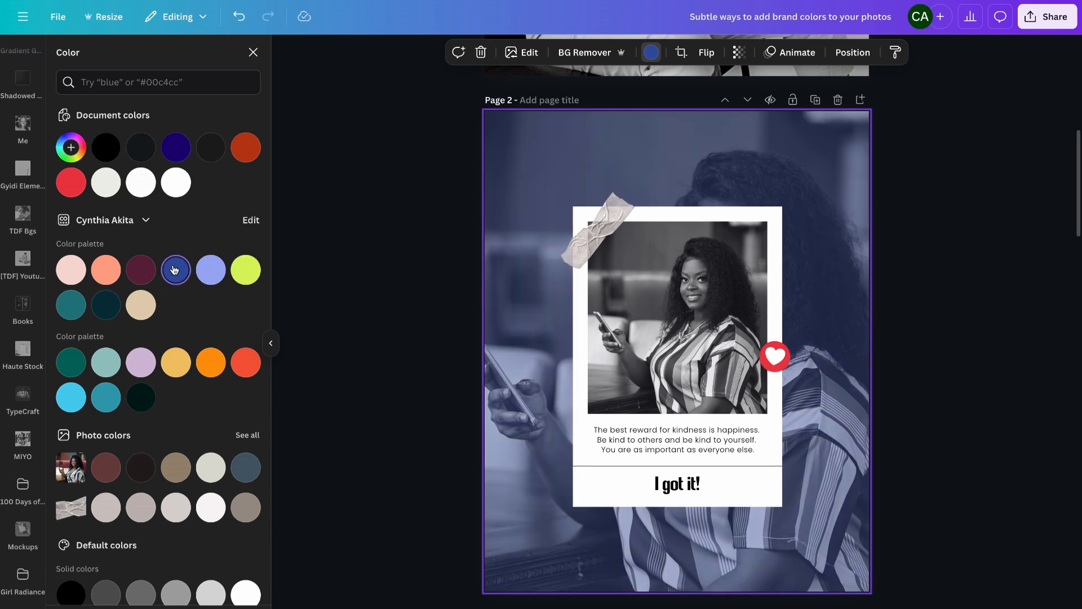
left_click(143, 270)
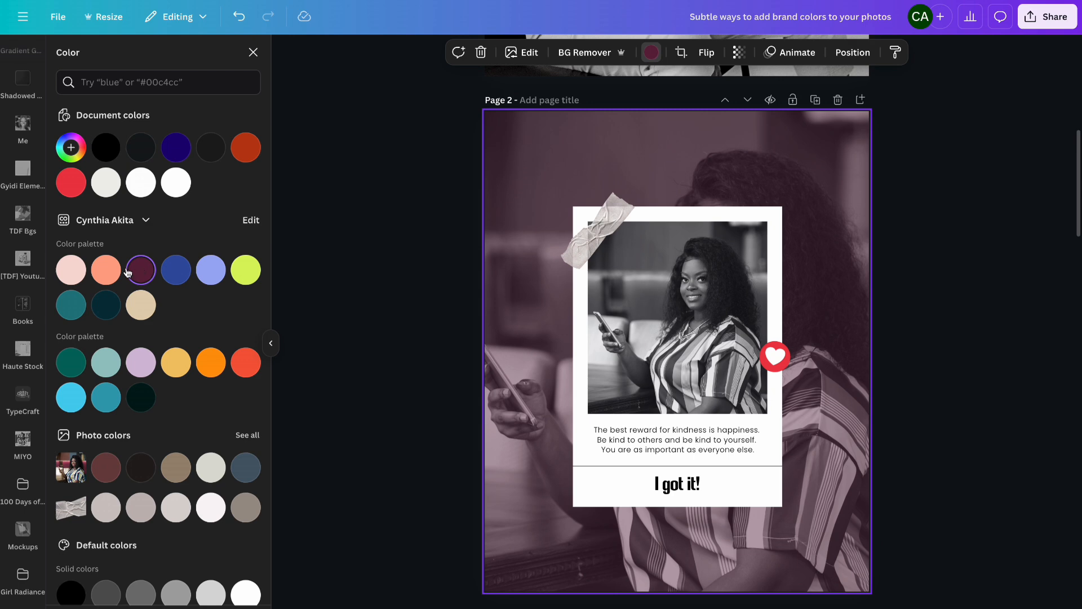
left_click(107, 270)
left_click(69, 272)
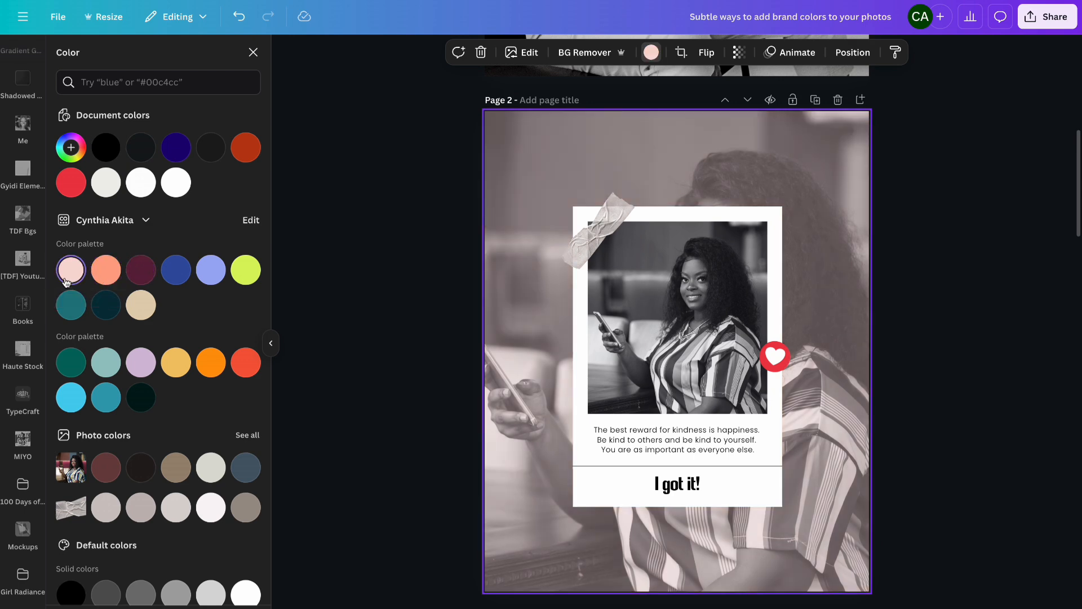
left_click(67, 316)
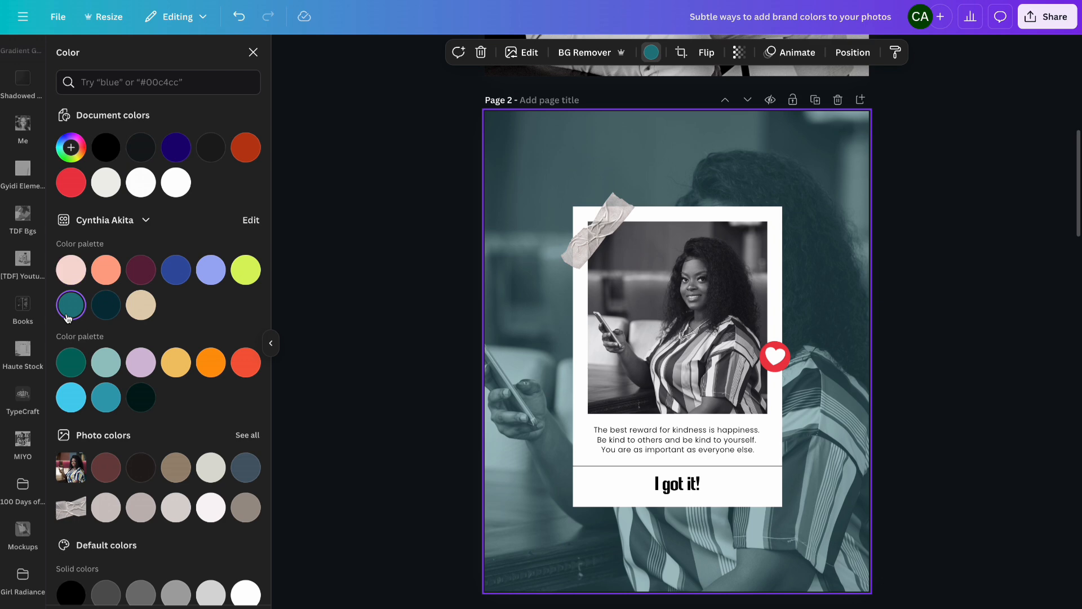
left_click(106, 306)
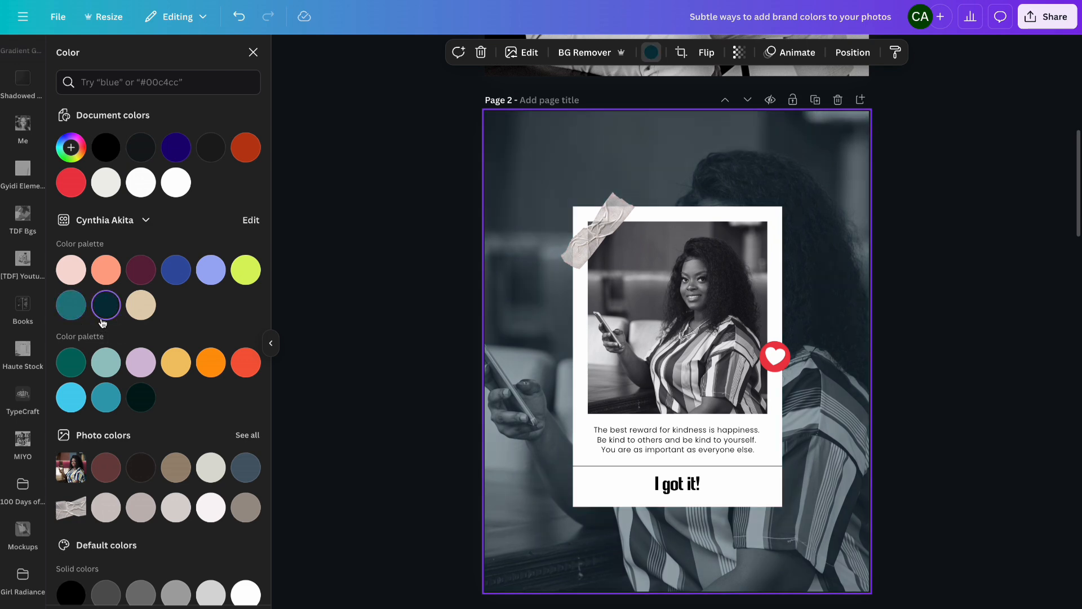
left_click(145, 308)
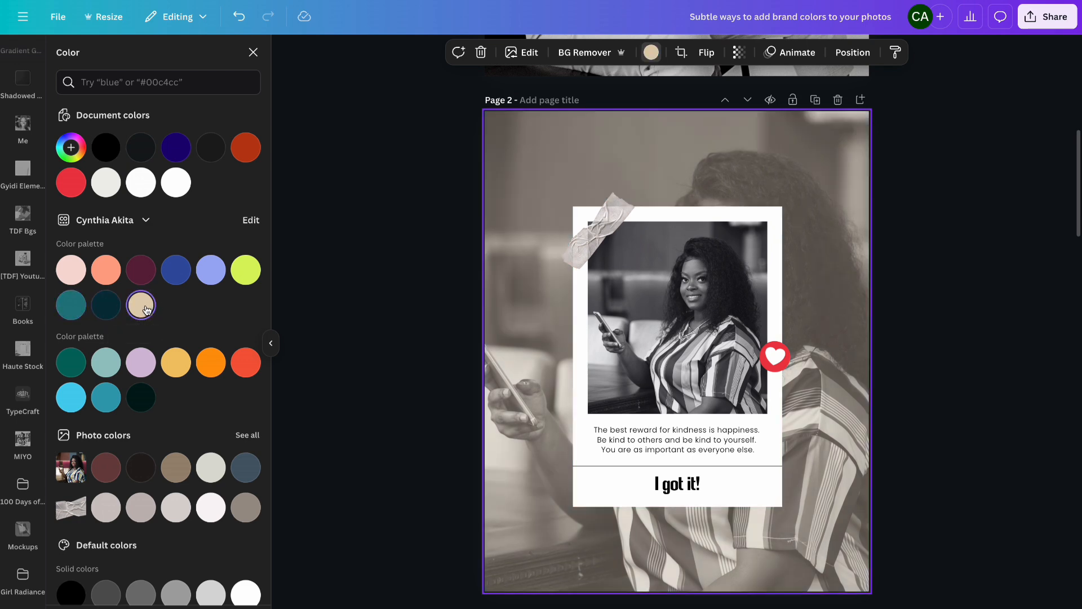
left_click(211, 270)
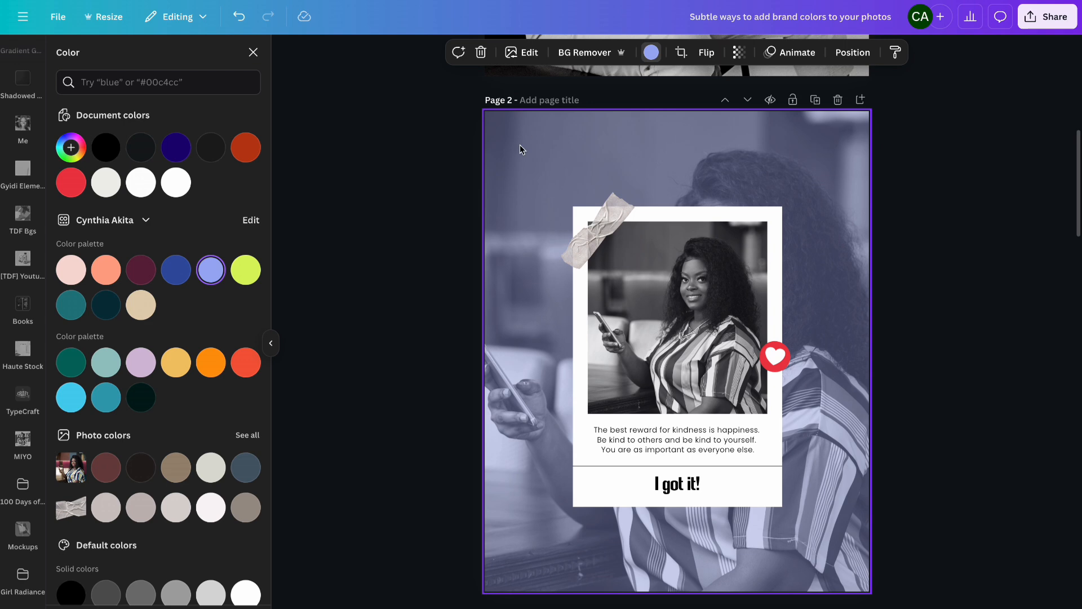
- Reselect page 2's background and copy its #9FADF4 hex code from the color picker
left_click(696, 334)
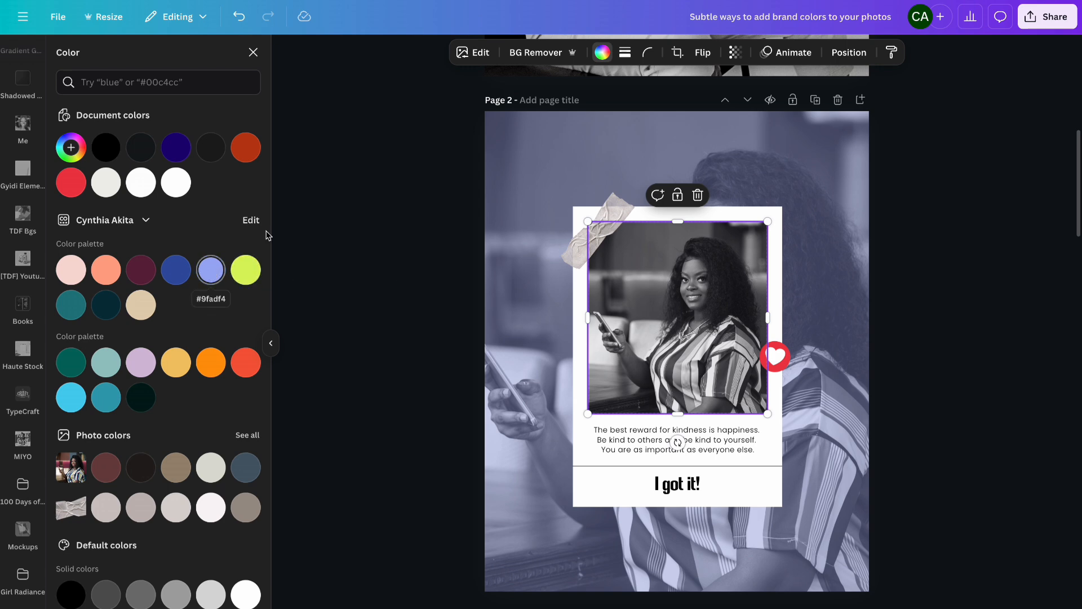
left_click(517, 170)
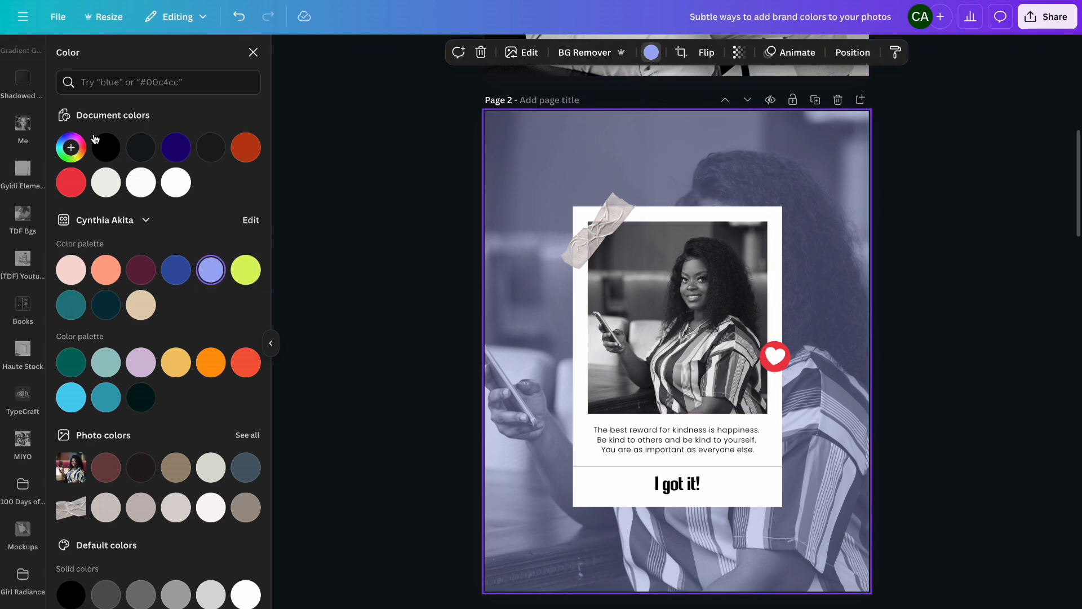
left_click(71, 148)
key("ctrl+c")
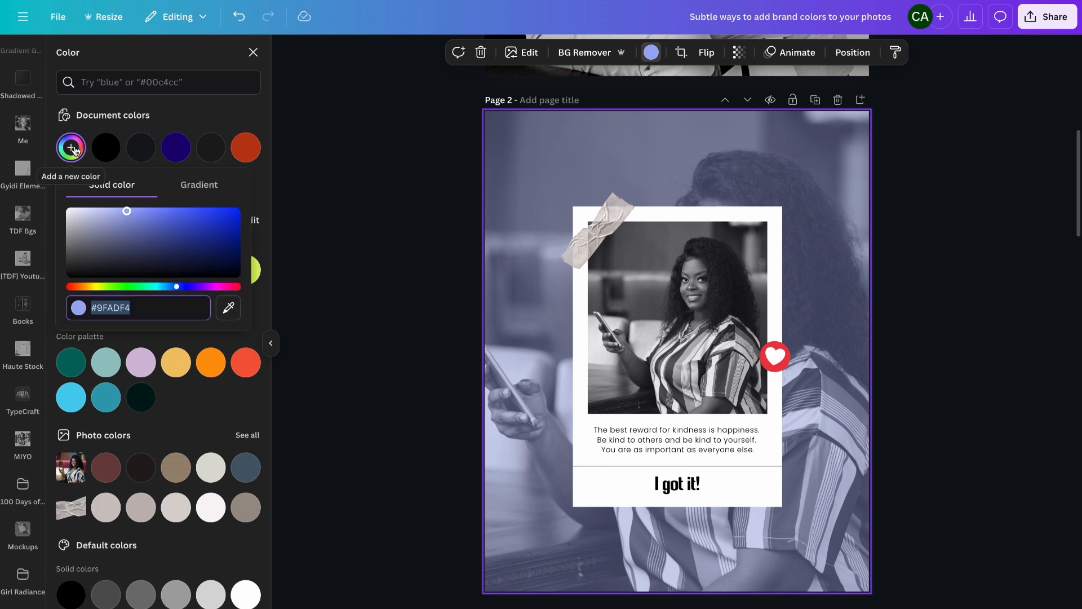
- Apply the Custom duotone effect to the framed photo of the woman on page 2
left_click(663, 272)
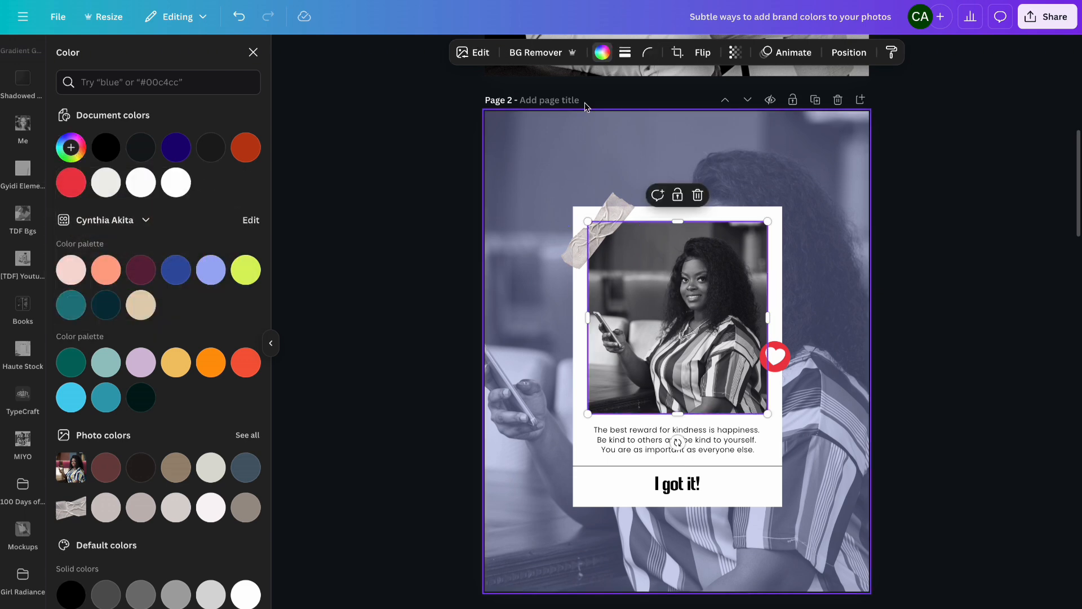
left_click(487, 55)
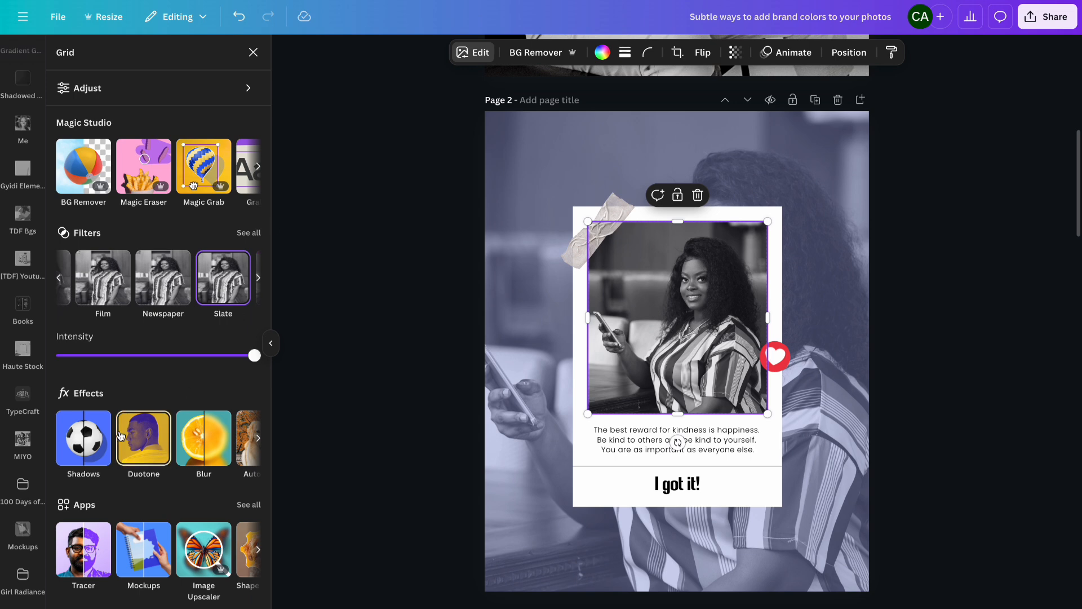
left_click(97, 440)
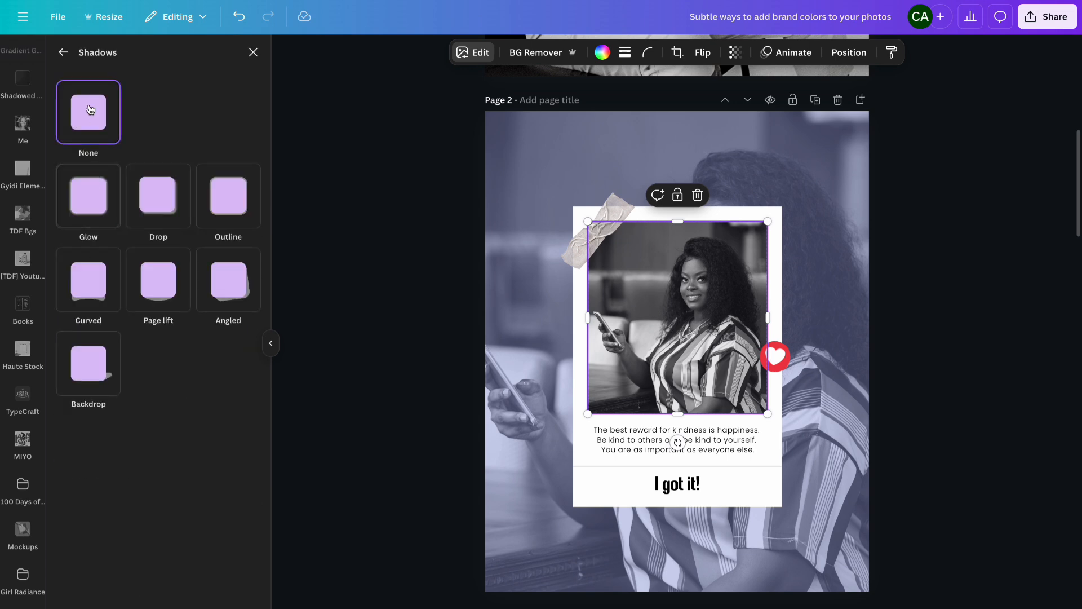
left_click(63, 52)
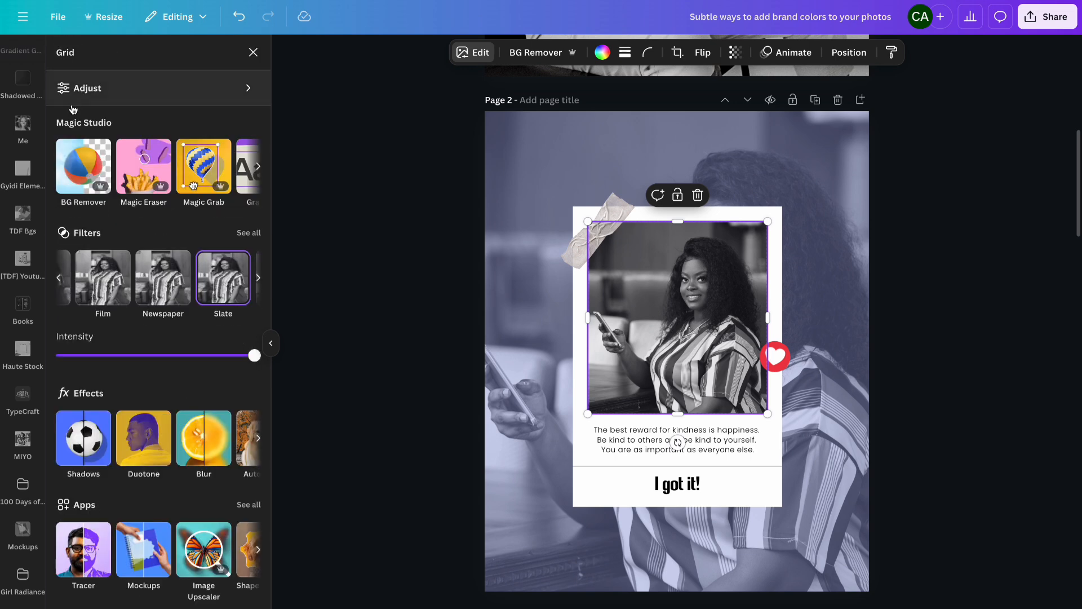
left_click(151, 457)
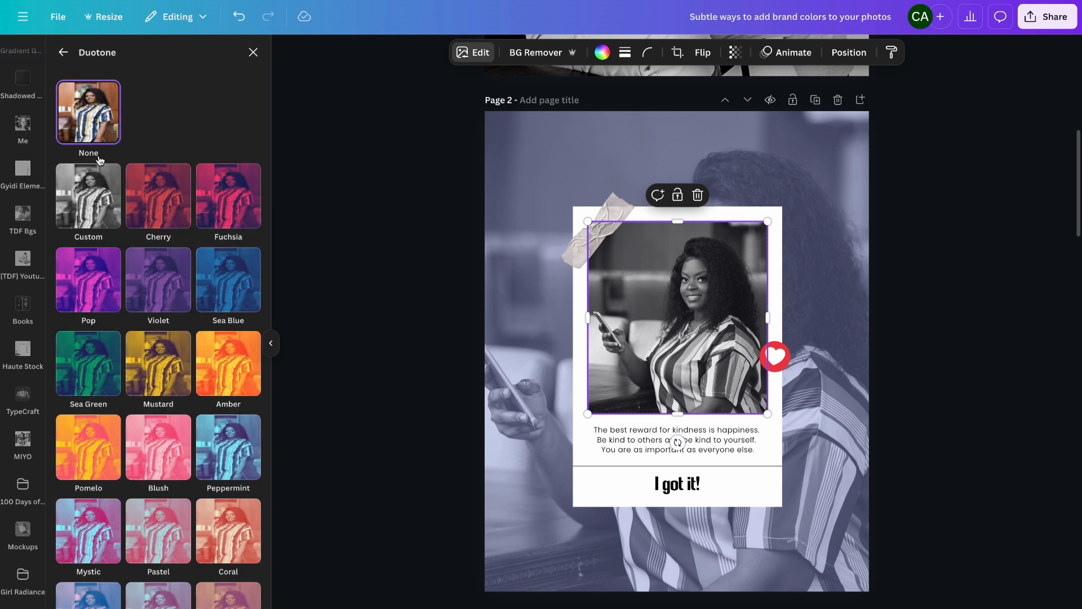
left_click(71, 194)
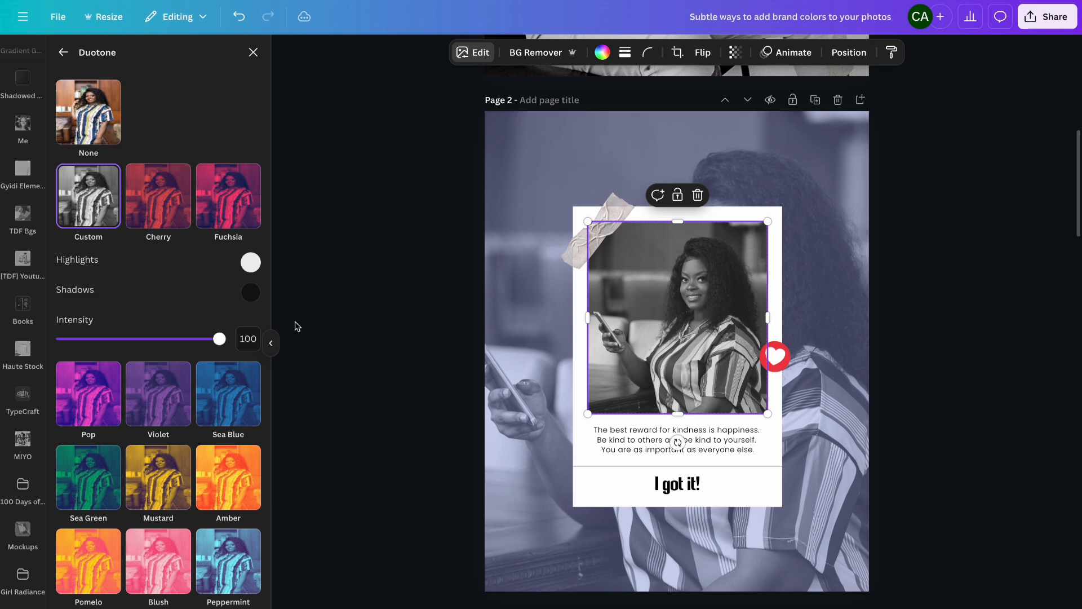
- Try setting the duotone shadows color to #9FADF4, then undo it
left_click(251, 292)
key("ctrl+v")
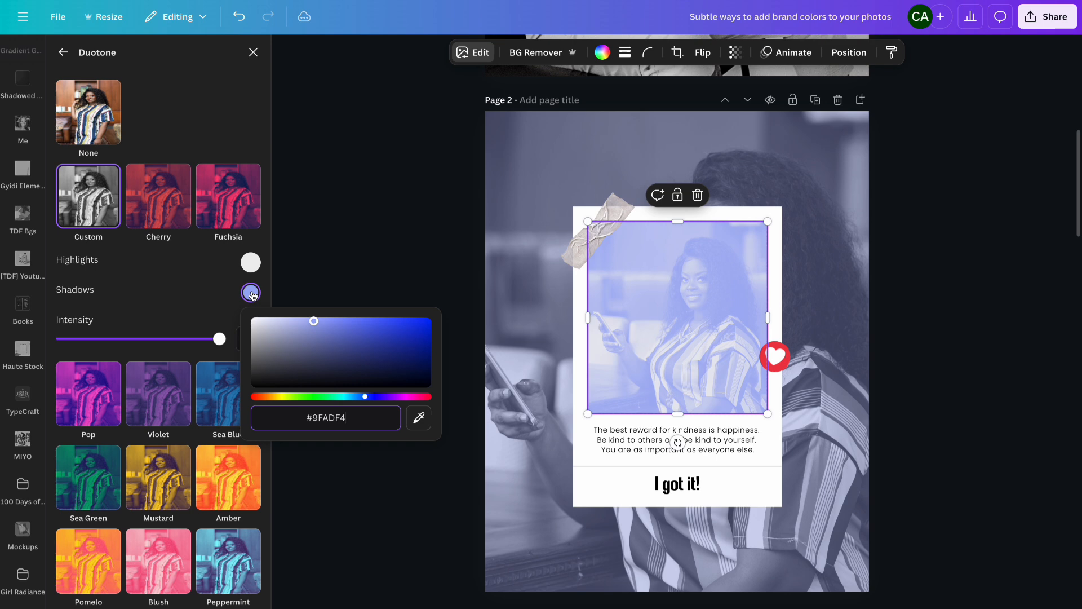
left_click(197, 304)
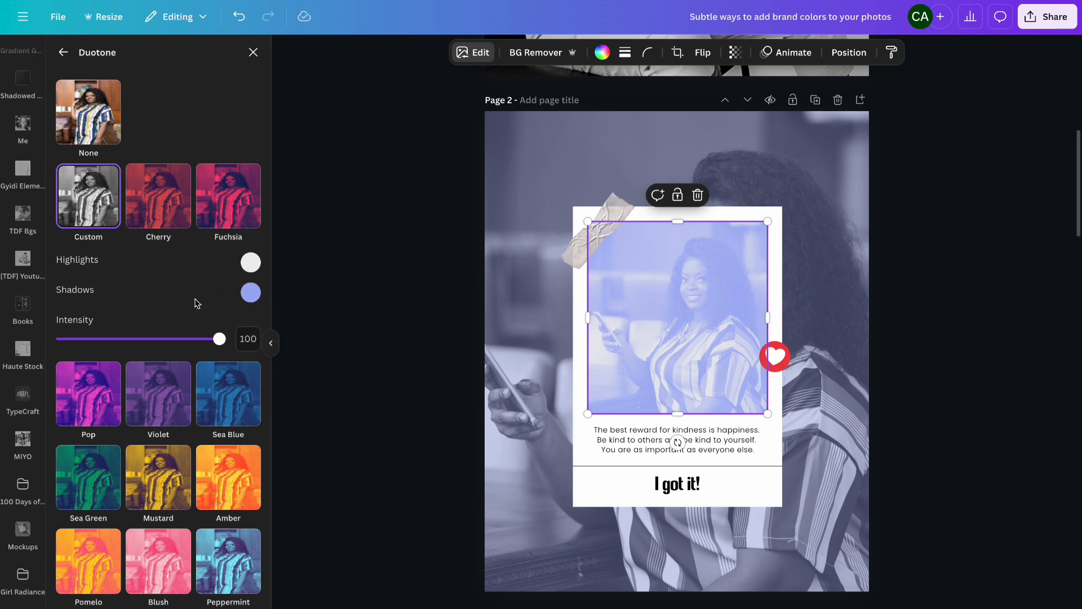
key("ctrl+z")
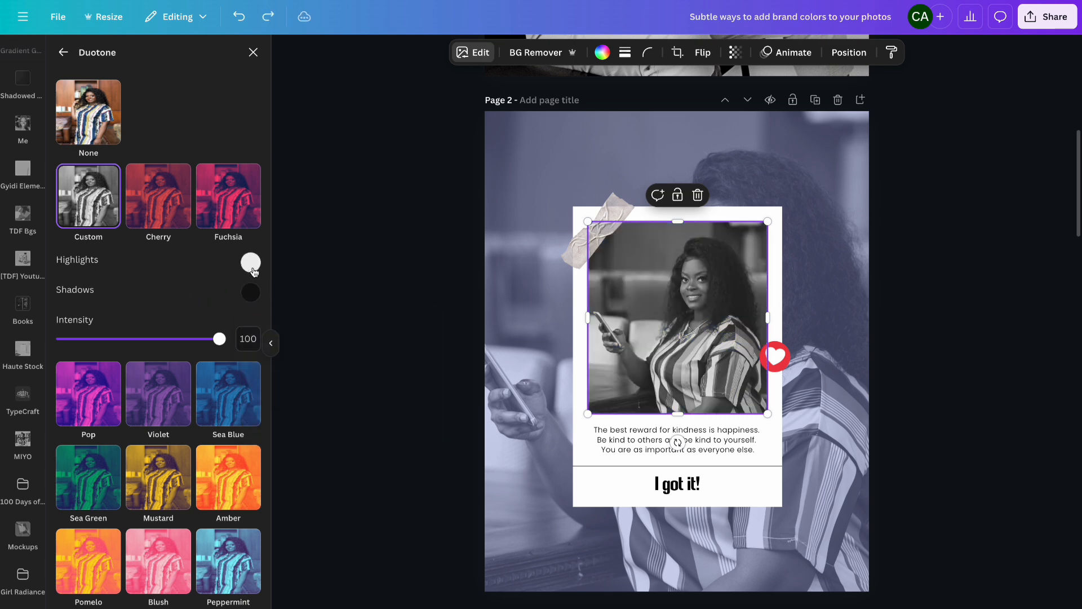
- Set the framed photo's duotone highlights color to #9FADF4
left_click(252, 269)
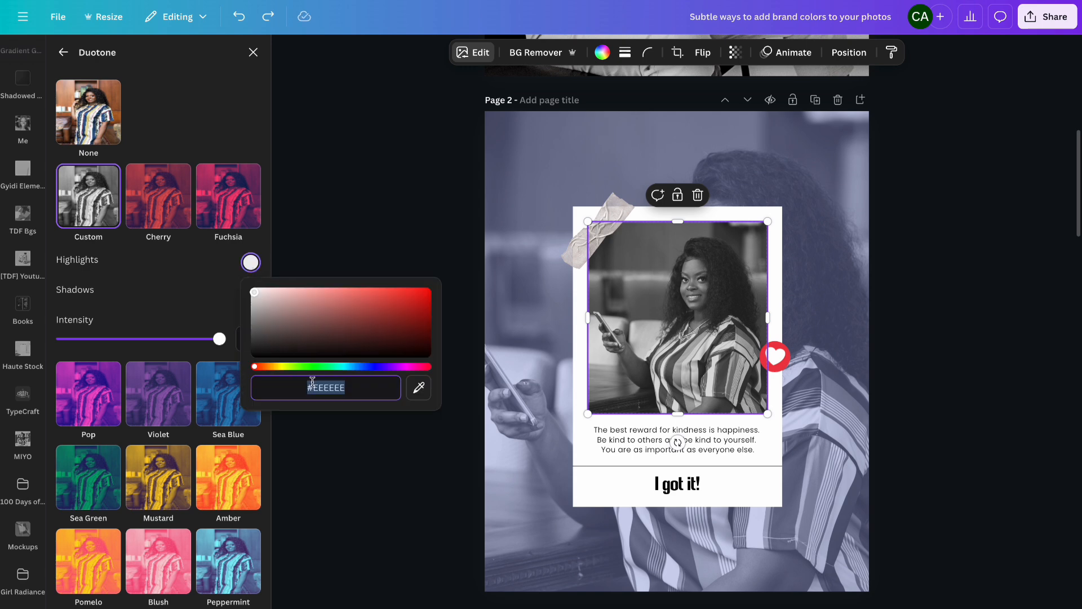
key("ctrl+v")
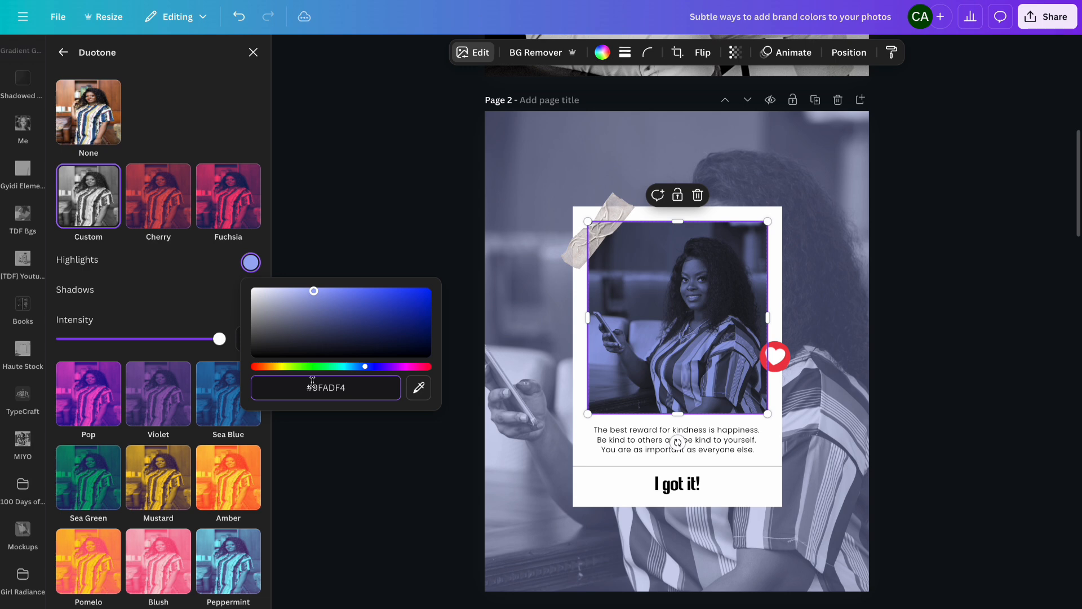
left_click(213, 312)
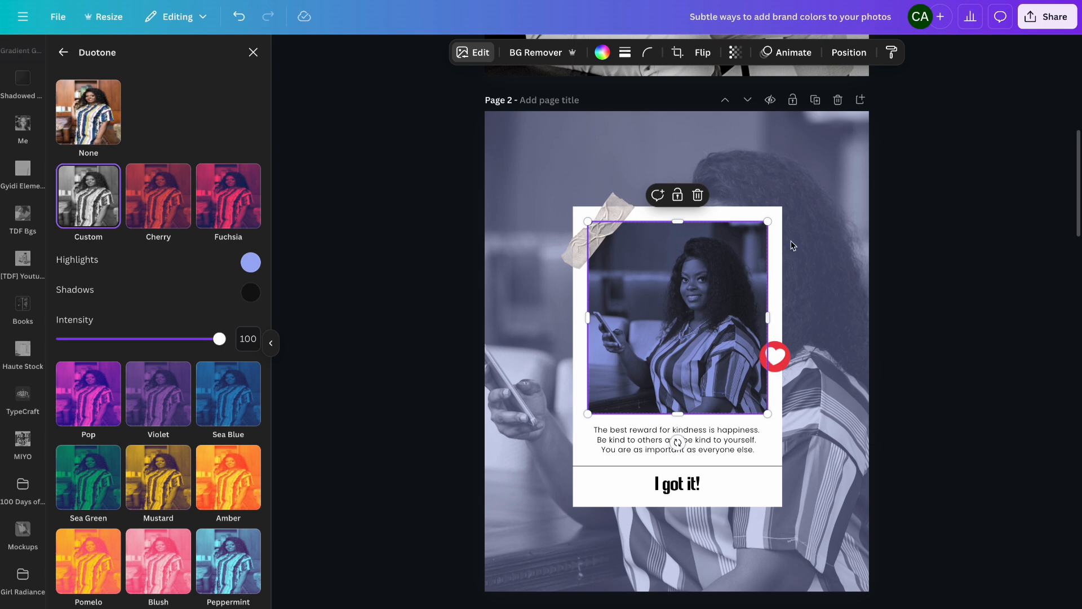
- Delete the red heart sticker beside the framed photo
left_click(792, 246)
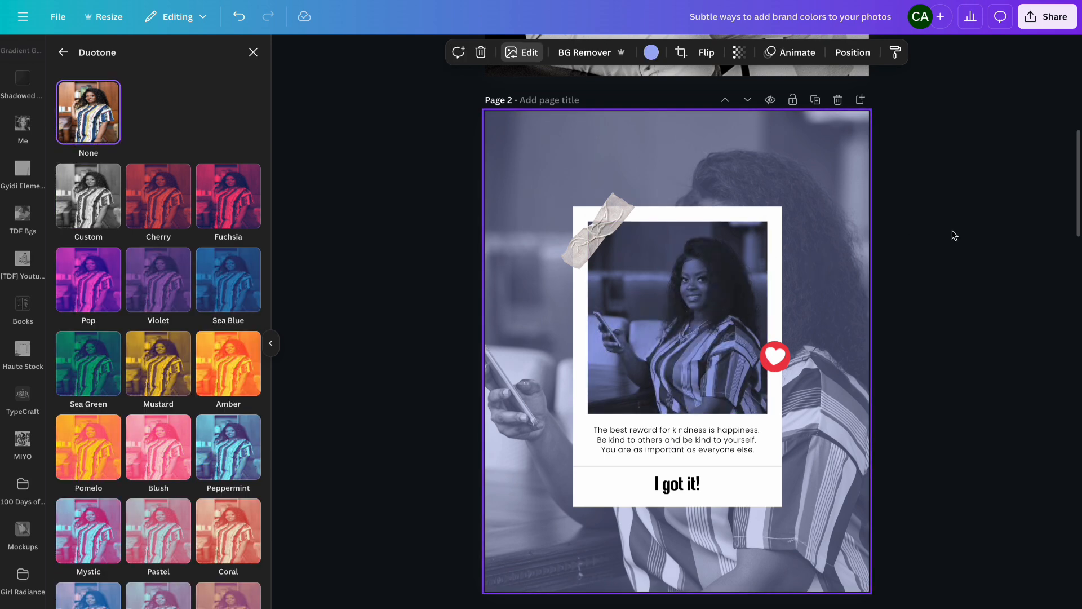
left_click(777, 356)
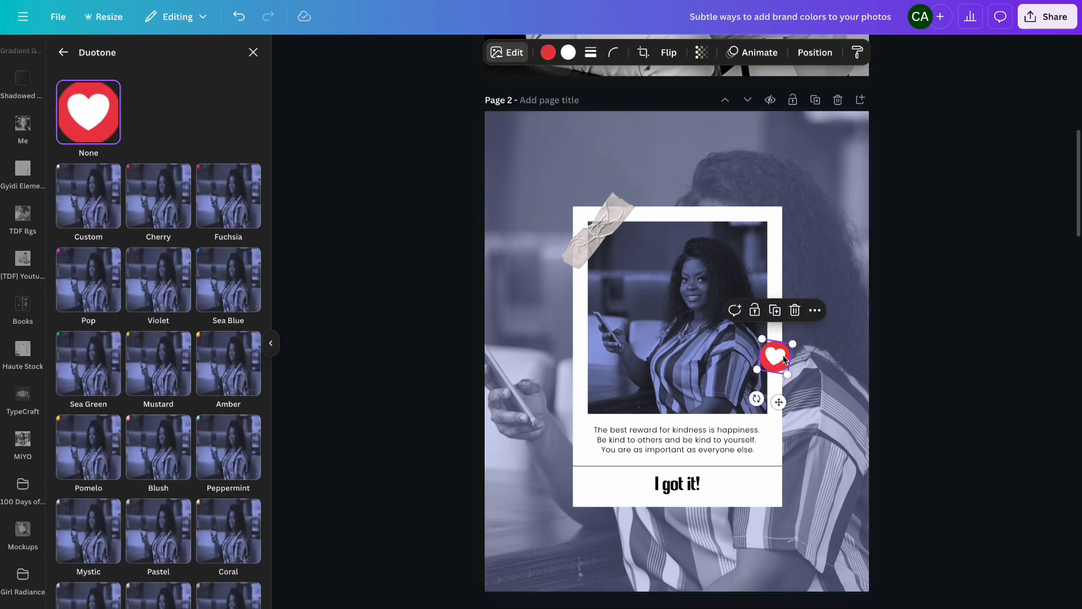
key("Delete")
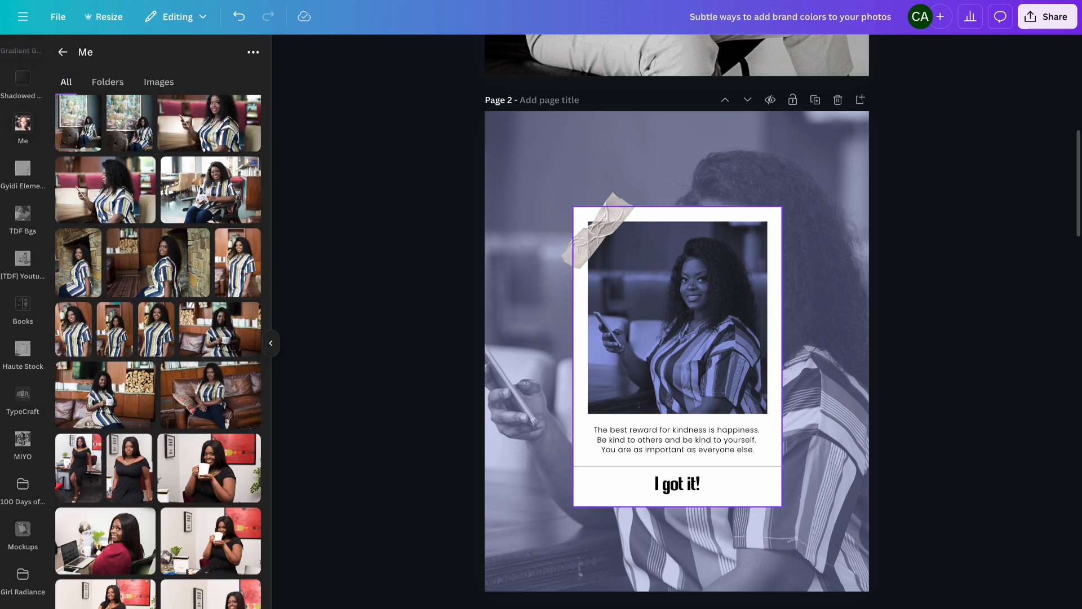
- Add a periwinkle circle shape, shrink it and place it over the framed photo's lower right edge
scroll(23, 116, "up", 10)
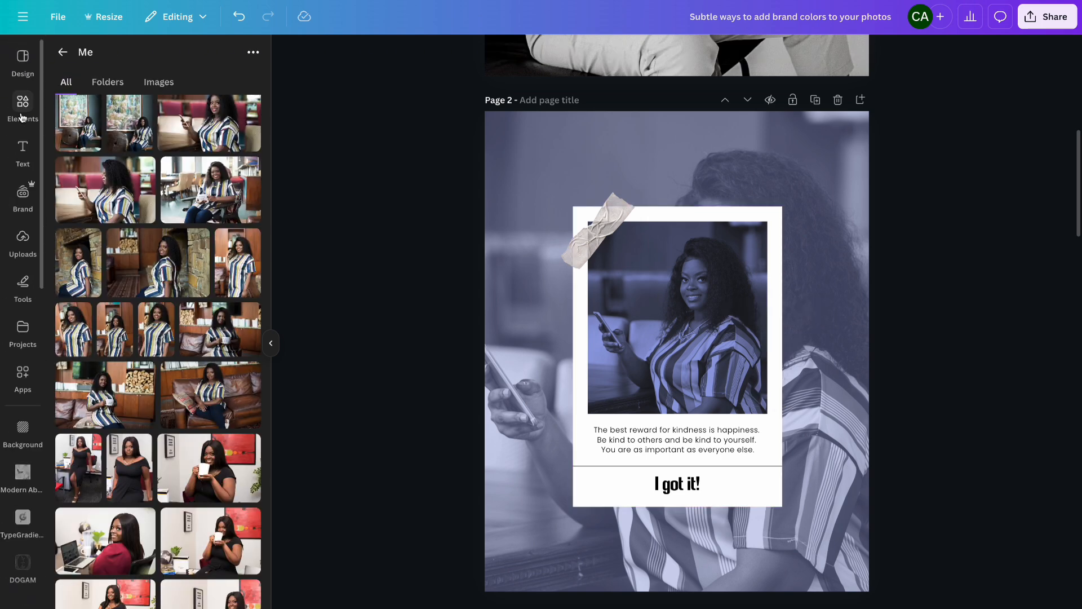
left_click(22, 117)
left_click(233, 237)
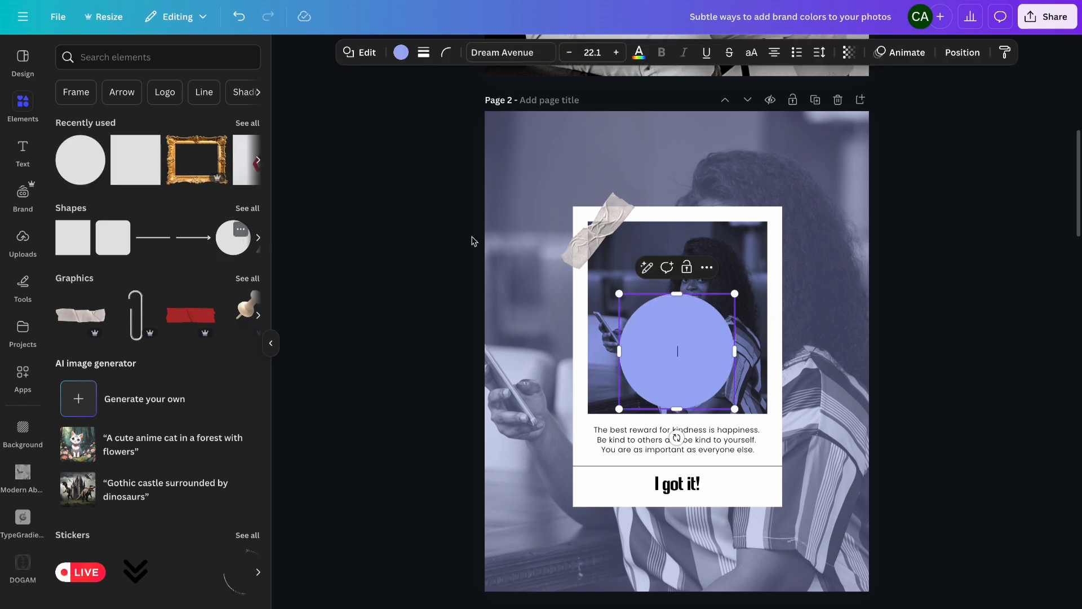
left_click_drag(619, 409, 662, 367)
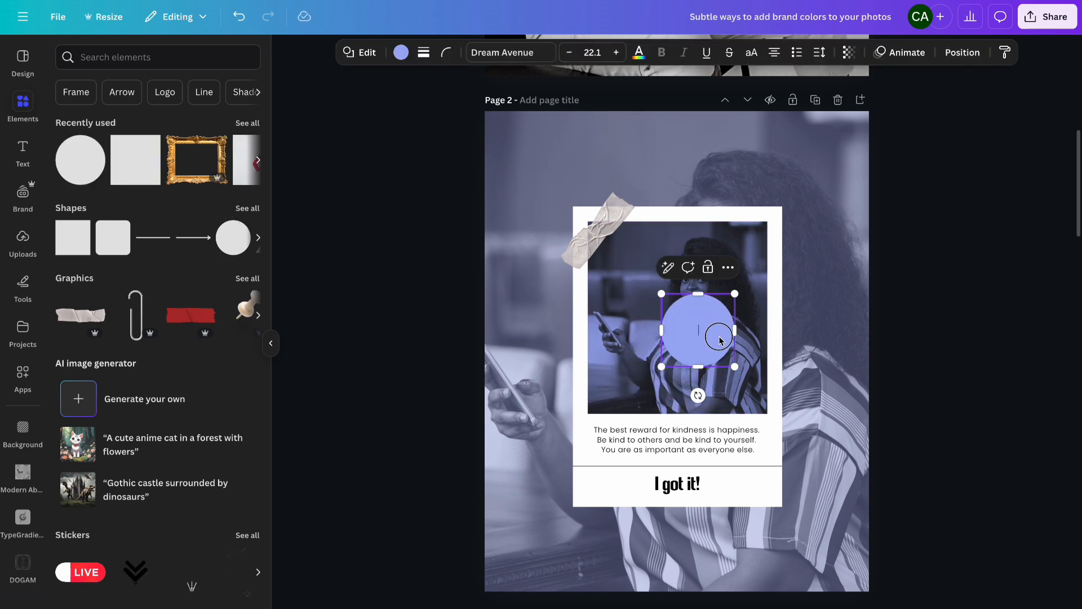
left_click_drag(720, 339, 805, 365)
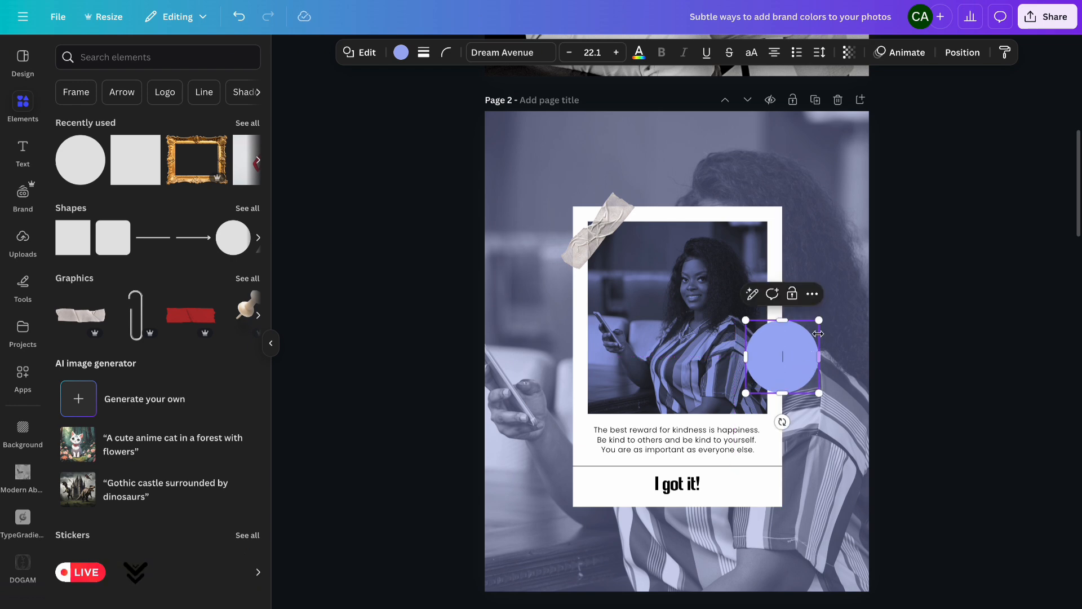
left_click_drag(819, 321, 808, 341)
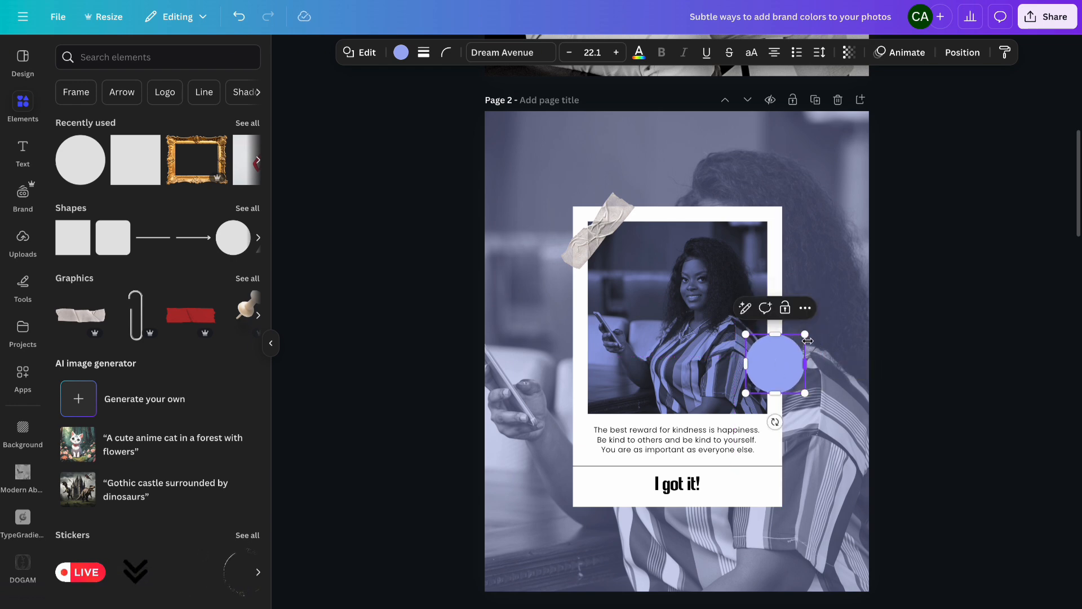
- Add the white monogram logo from the brand kit, shrink it and center it on the periwinkle circle
left_click(22, 195)
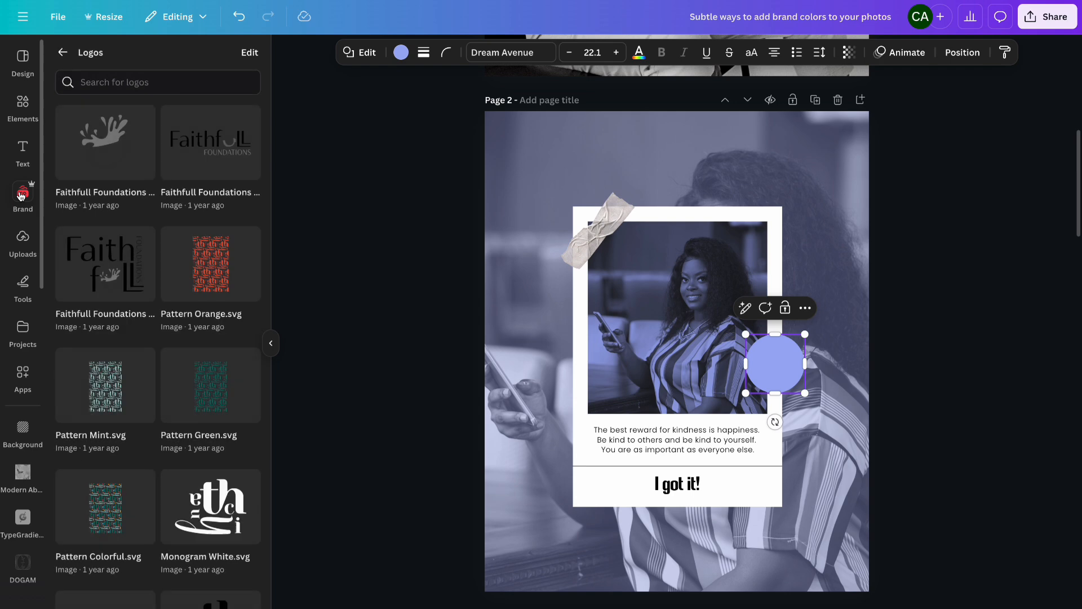
scroll(141, 273, "down", 9)
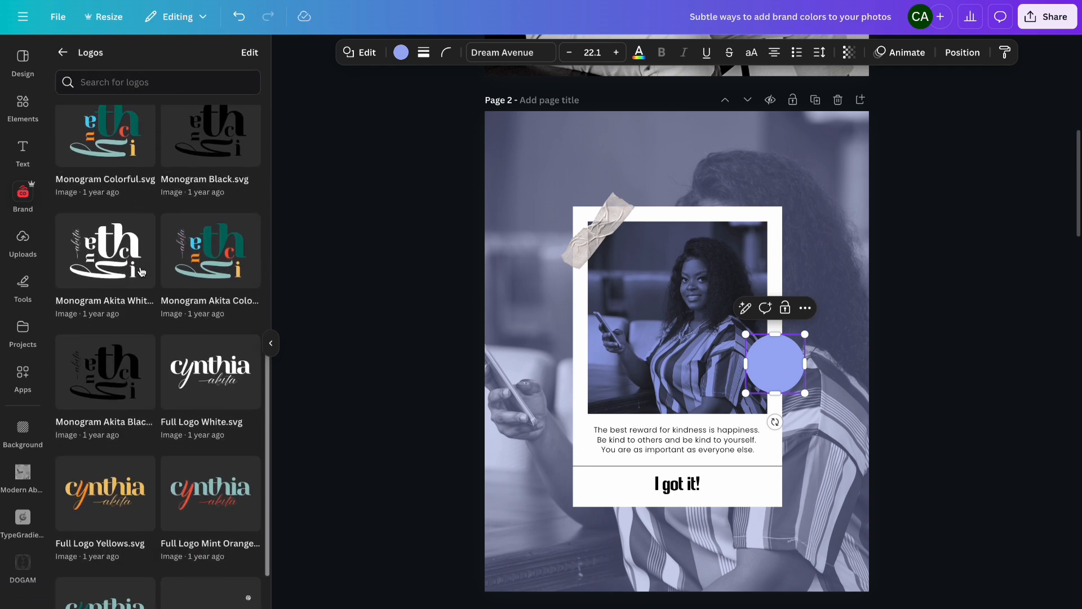
scroll(141, 272, "up", 6)
left_click(202, 361)
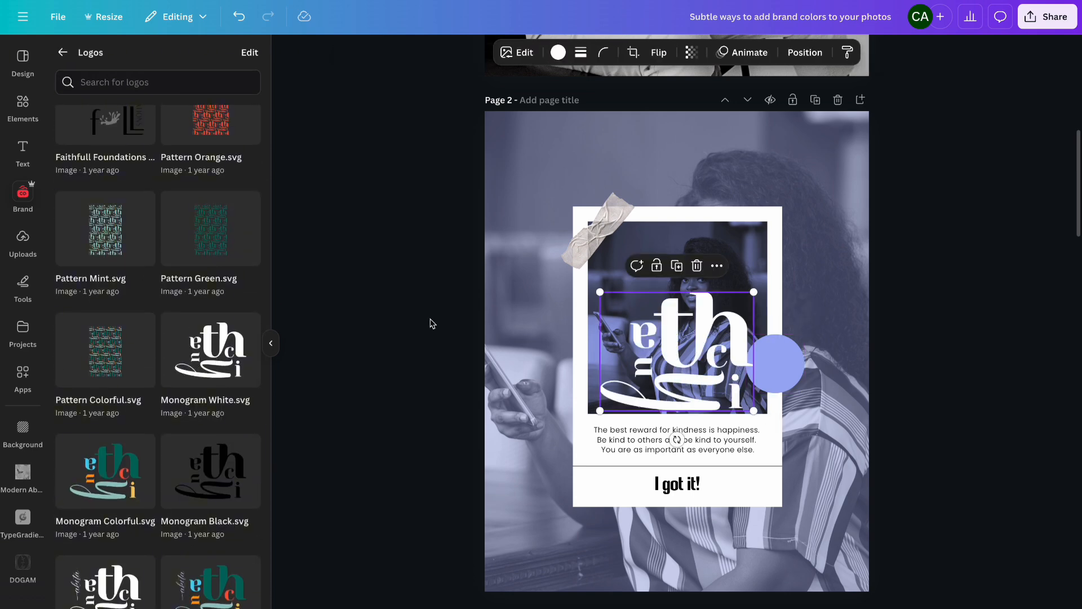
left_click_drag(600, 410, 784, 404)
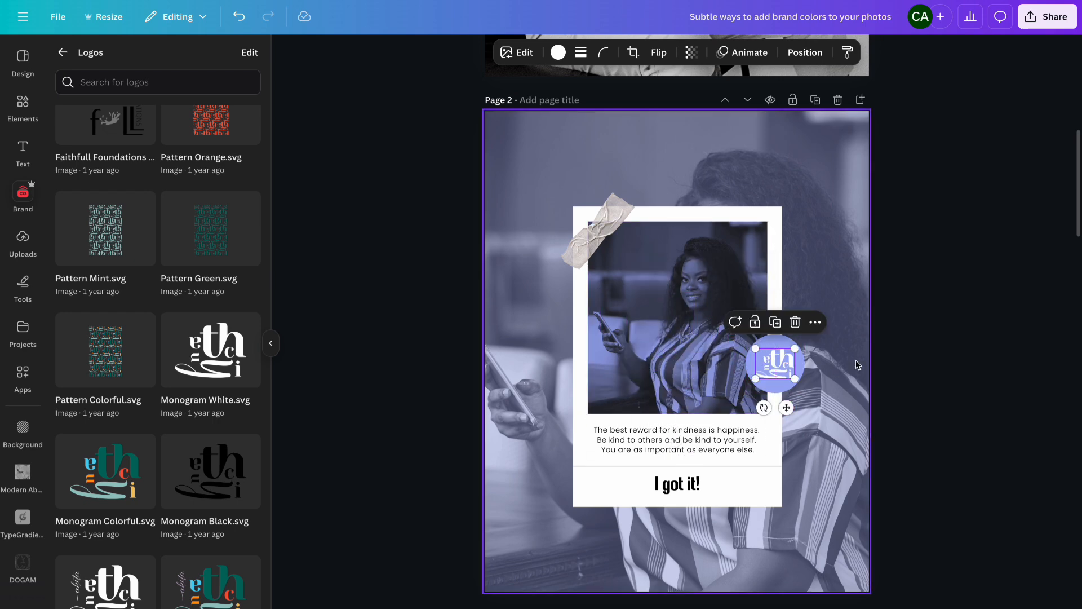
left_click(913, 342)
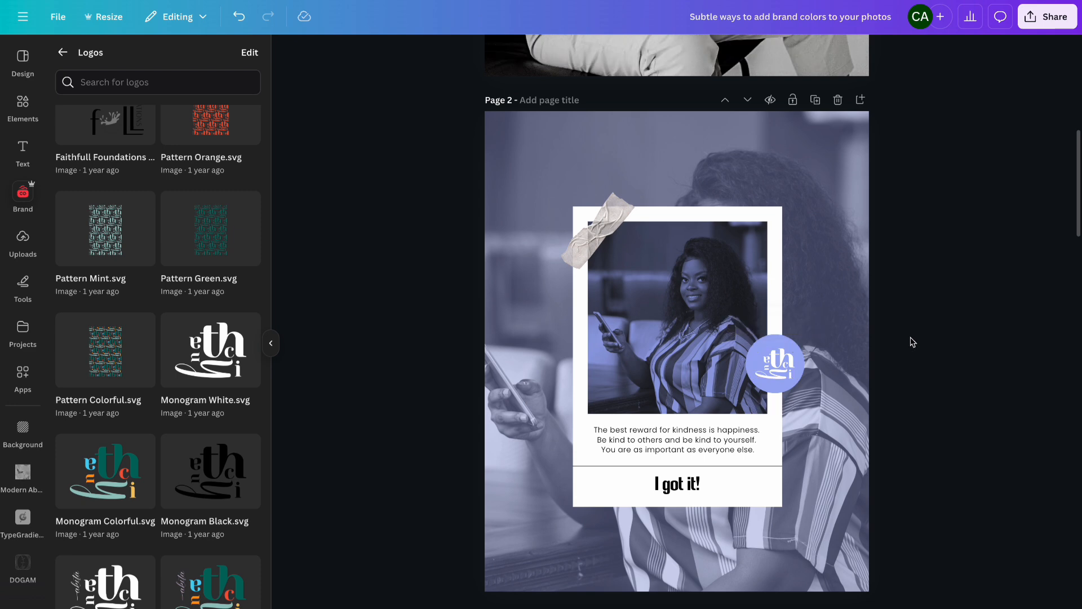
left_click(782, 368)
key("Up")
key("Up")
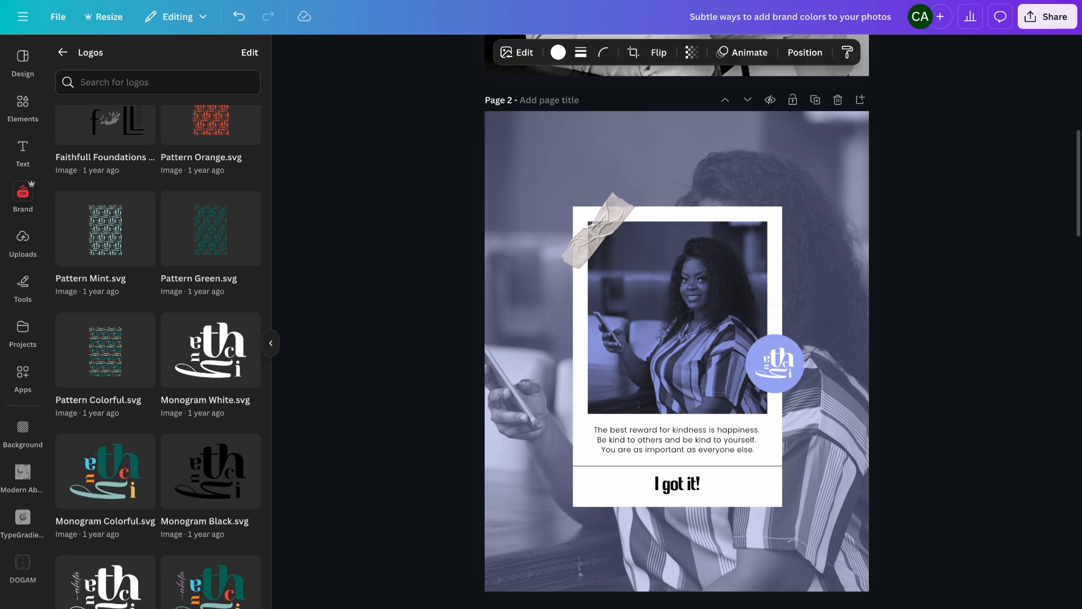
key("Left")
key("Left")
left_click(922, 331)
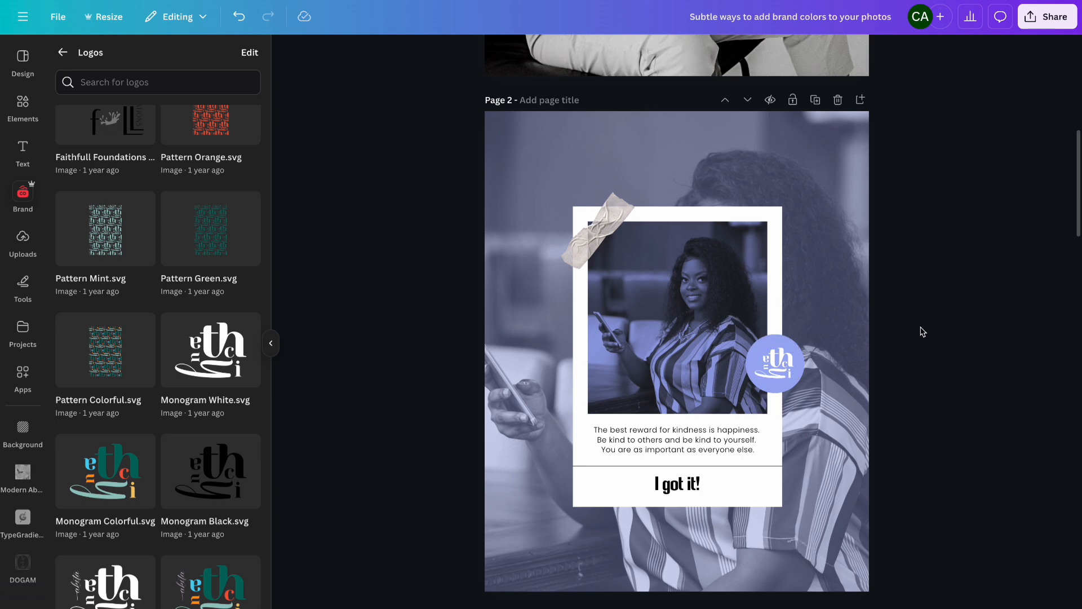
- Search elements for "circular shadow", add the first shadow graphic and size it to fit around the logo circle
left_click(22, 106)
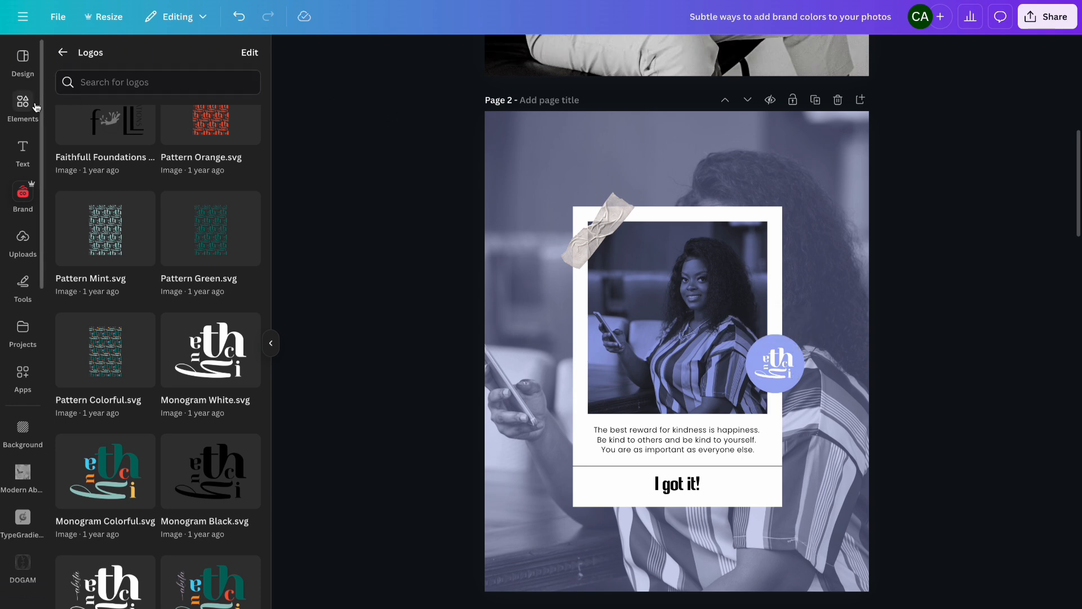
left_click(137, 59)
type("c")
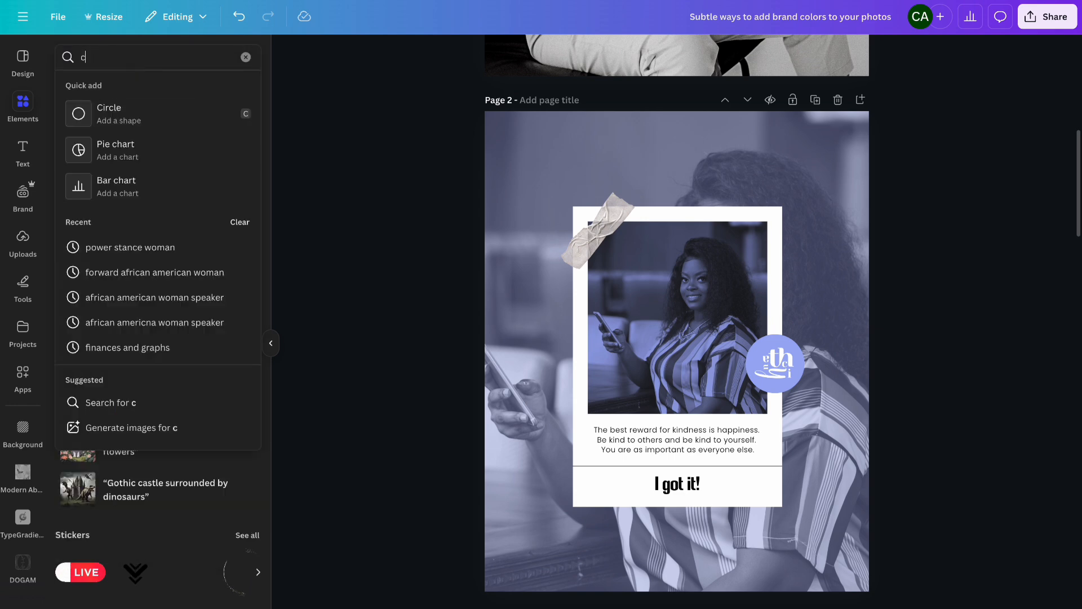
type("ircular shadow")
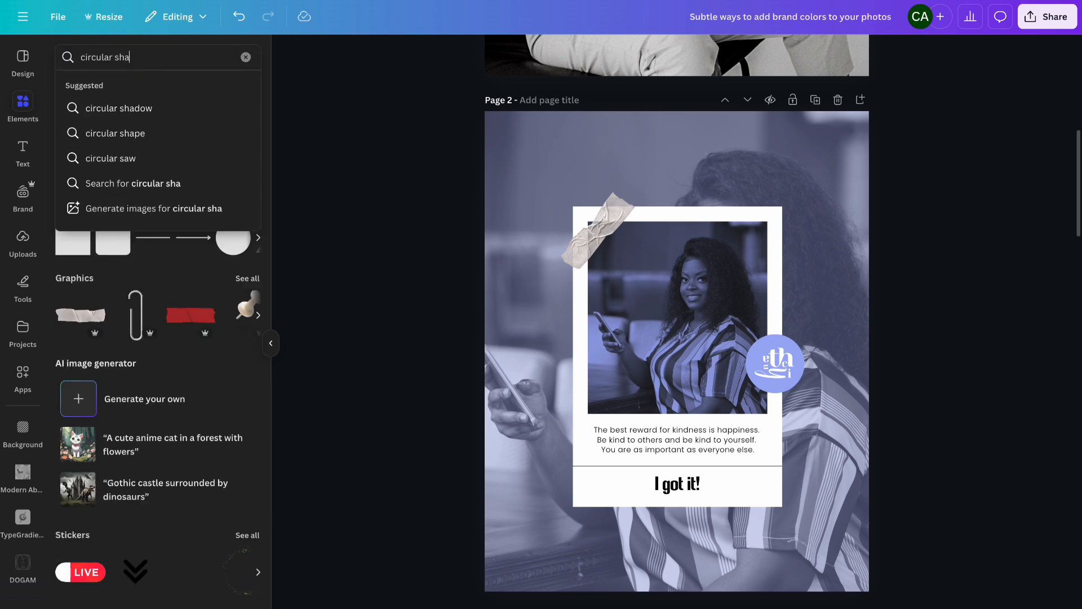
key("Return")
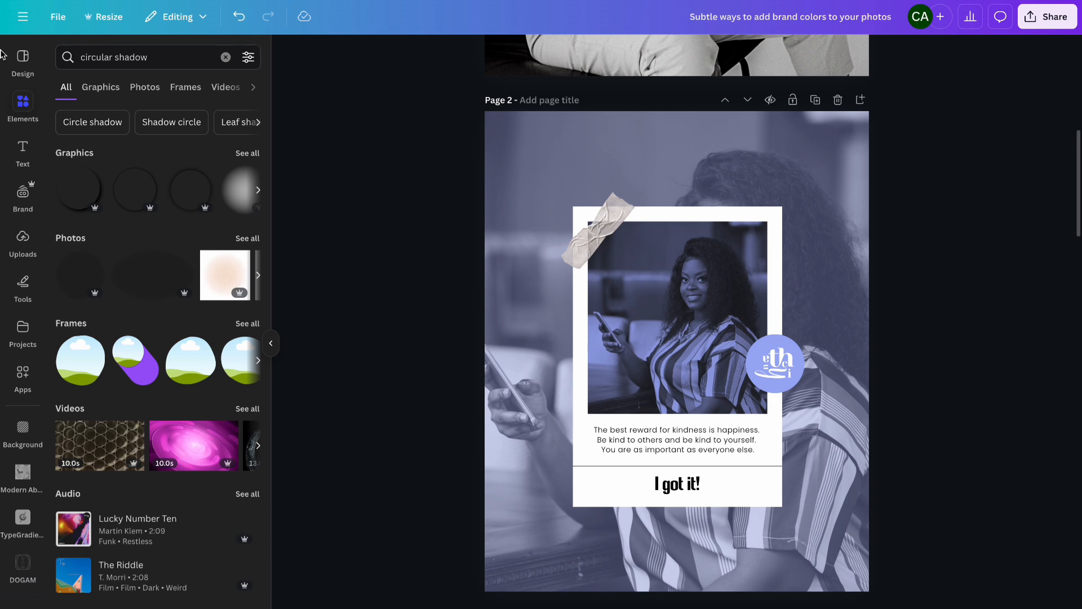
left_click(81, 190)
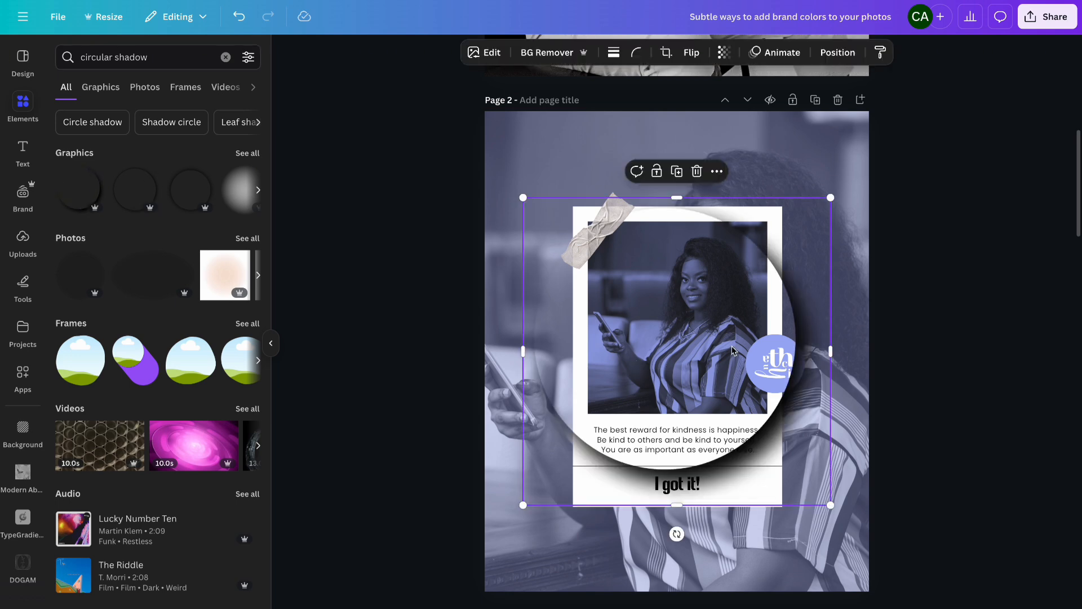
left_click_drag(523, 505, 778, 382)
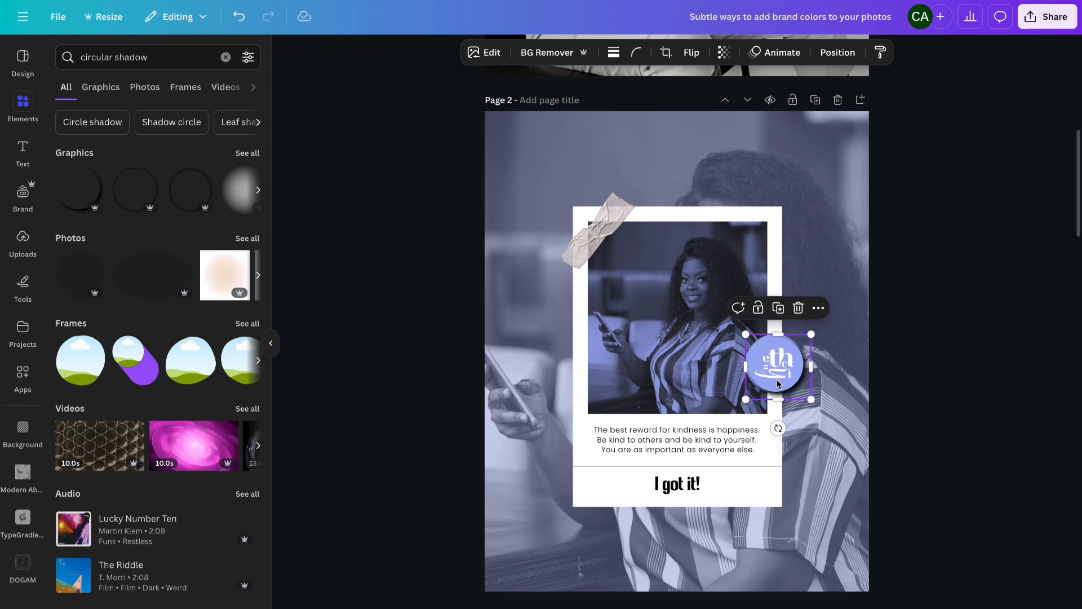
left_click_drag(746, 337, 744, 331)
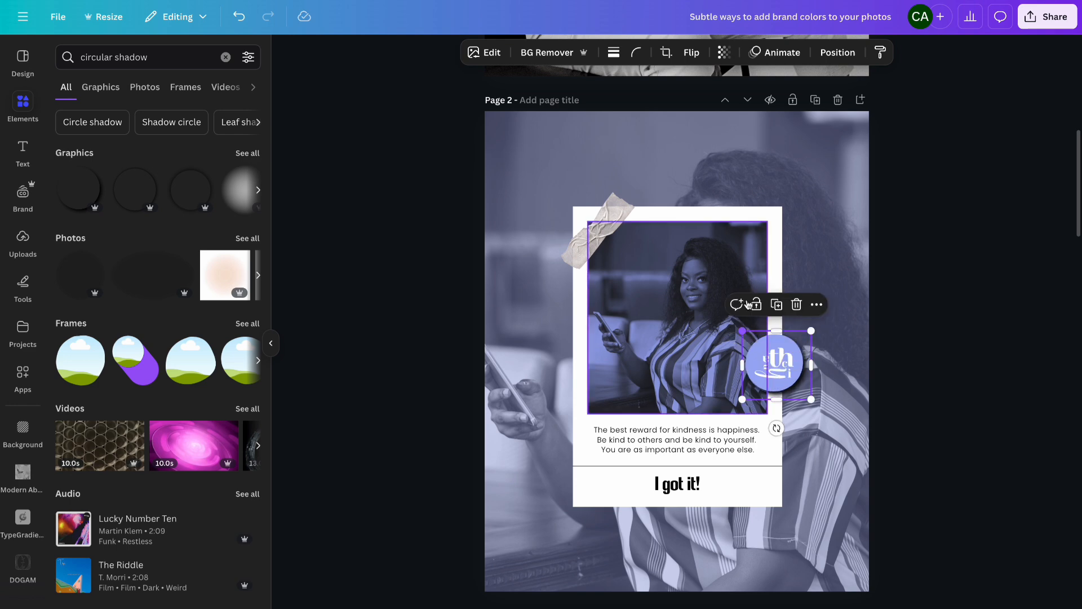
- Move the circular shadow's layer beneath the periwinkle circle so it sits behind the logo badge
left_click(838, 52)
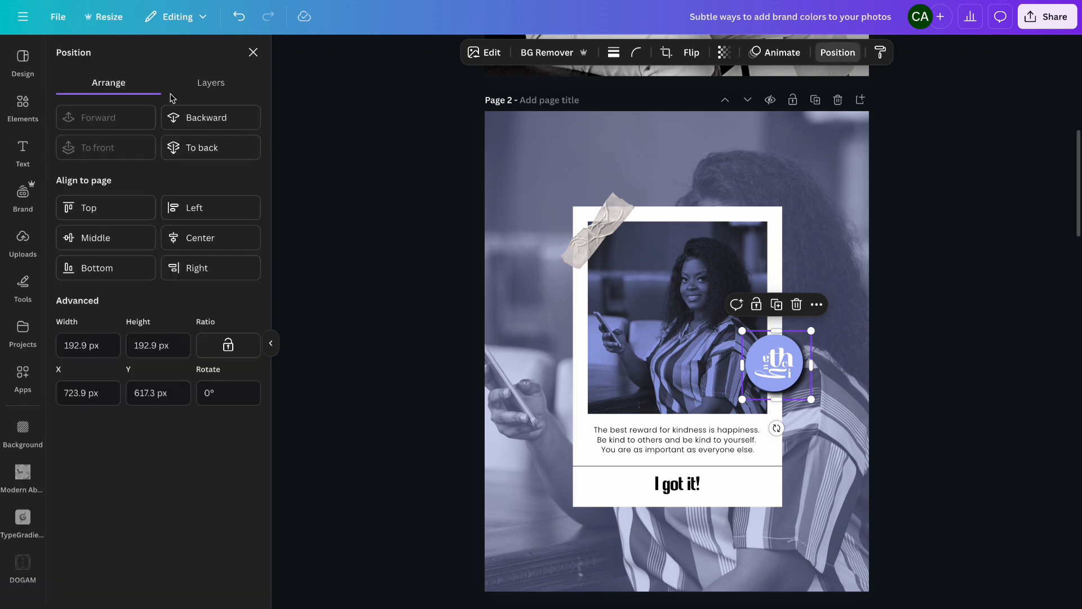
left_click(210, 83)
left_click_drag(162, 244, 164, 321)
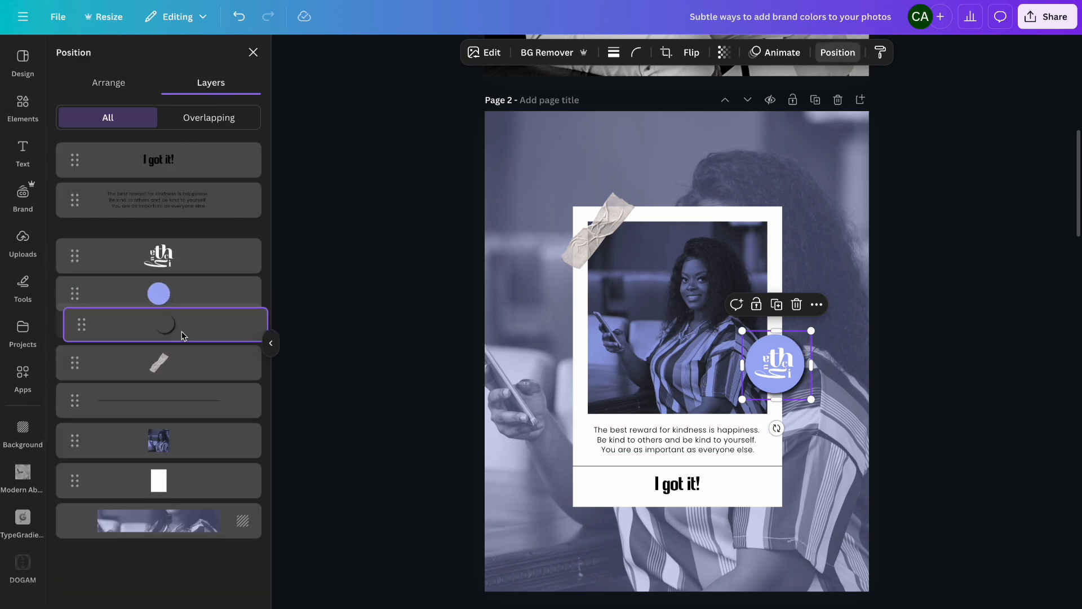
left_click(936, 275)
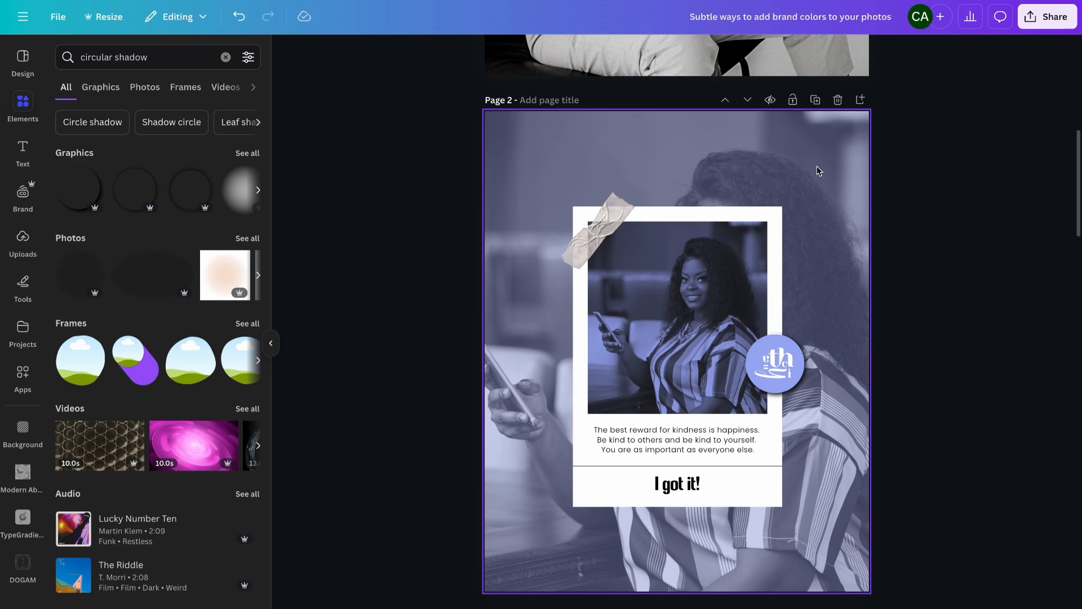
- Duplicate page 3 with the black-and-white version of the design
left_click(755, 170)
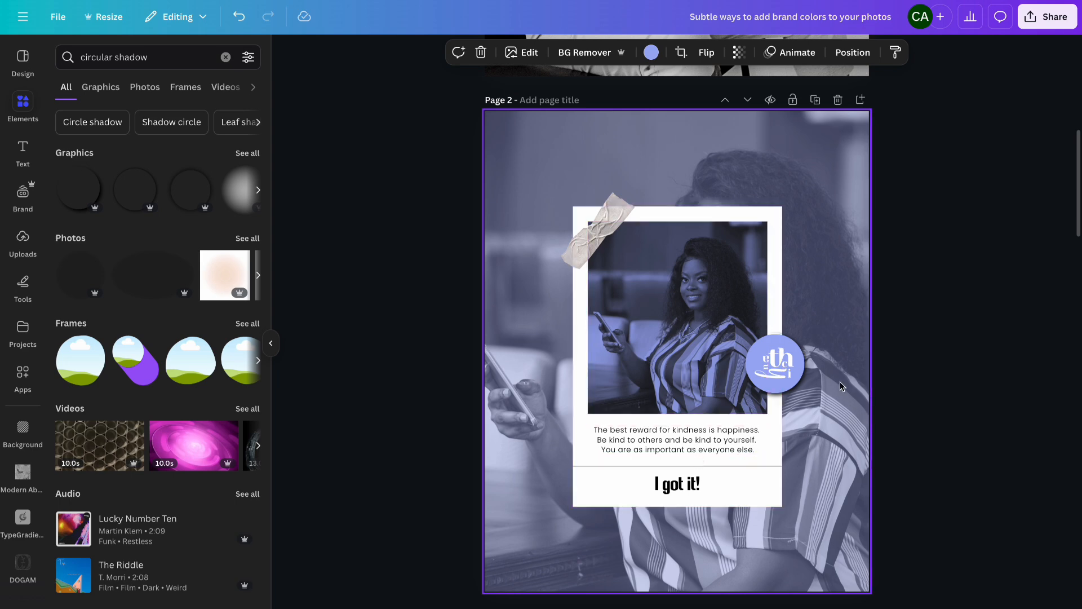
scroll(795, 226, "down", 8)
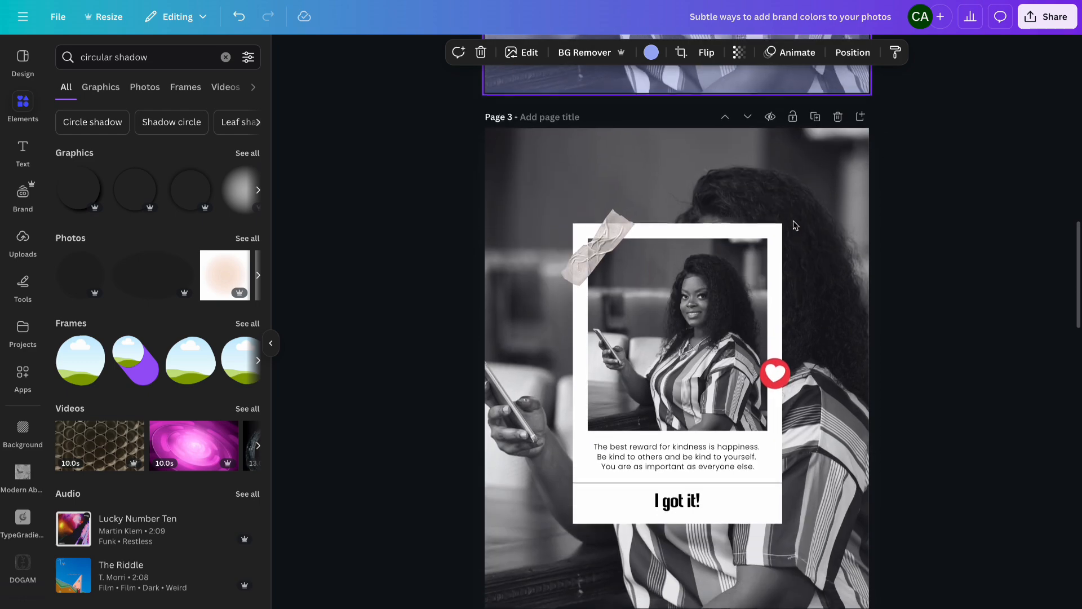
scroll(795, 226, "up", 1)
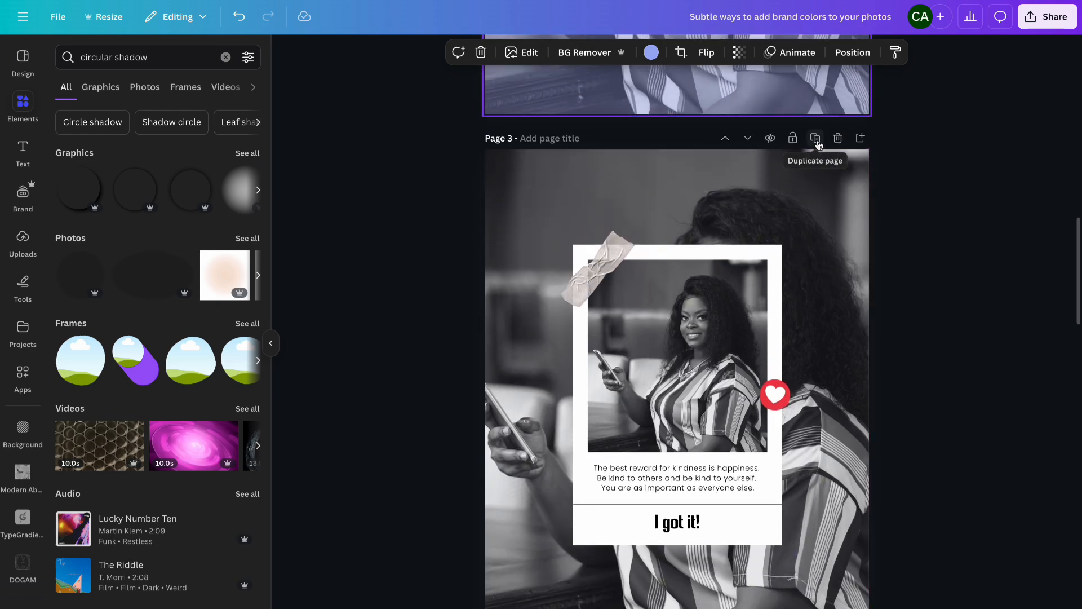
left_click(816, 138)
scroll(818, 144, "up", 10)
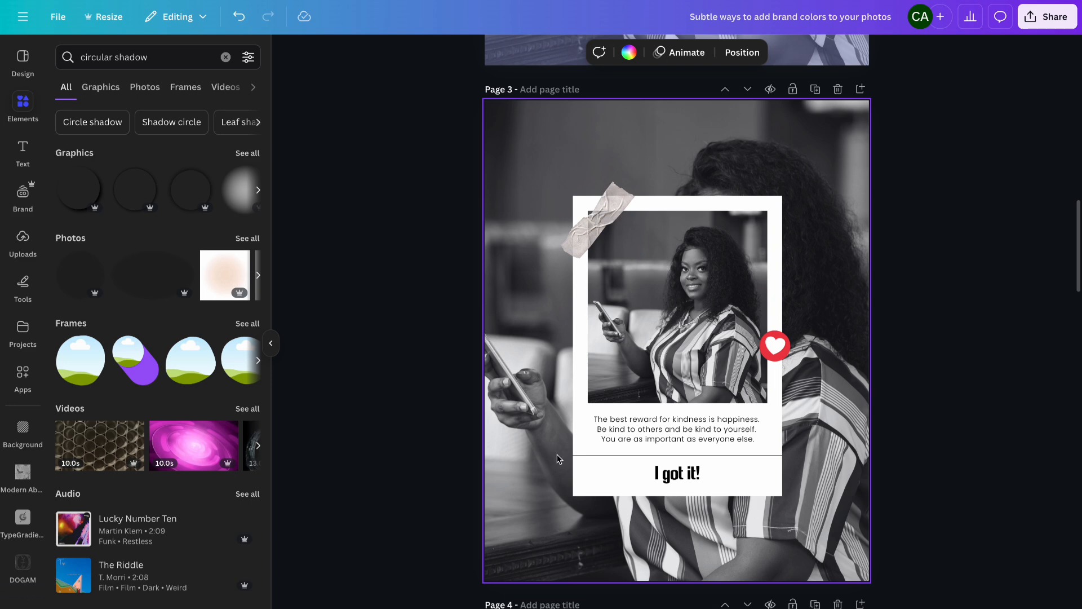
- Set the divider line above "I got it!" to weight 10 and shorten it to about half the card width
left_click(603, 456)
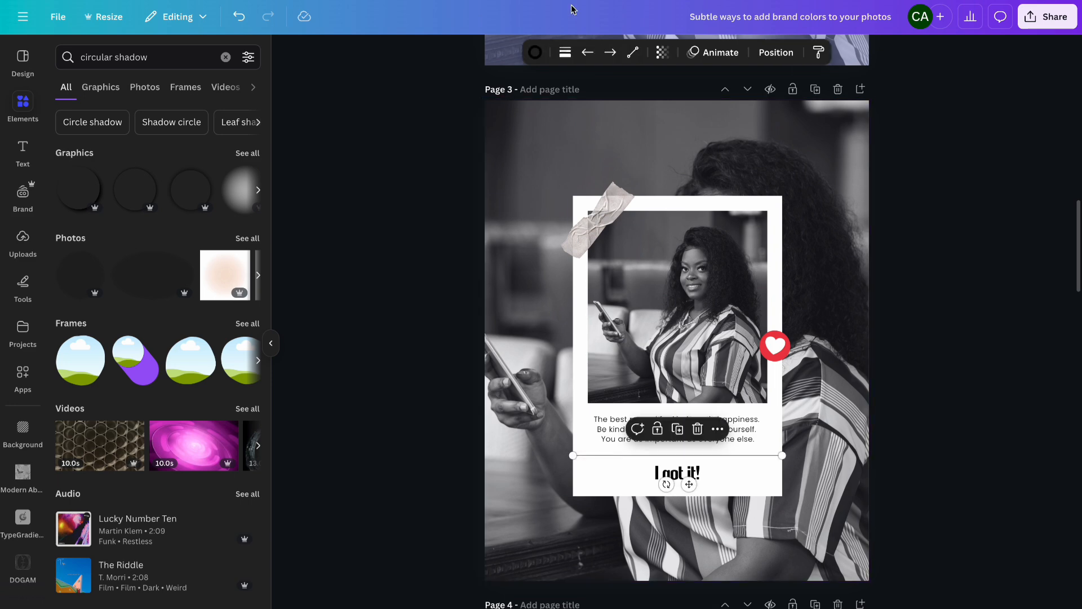
left_click(565, 55)
left_click_drag(484, 163, 496, 164)
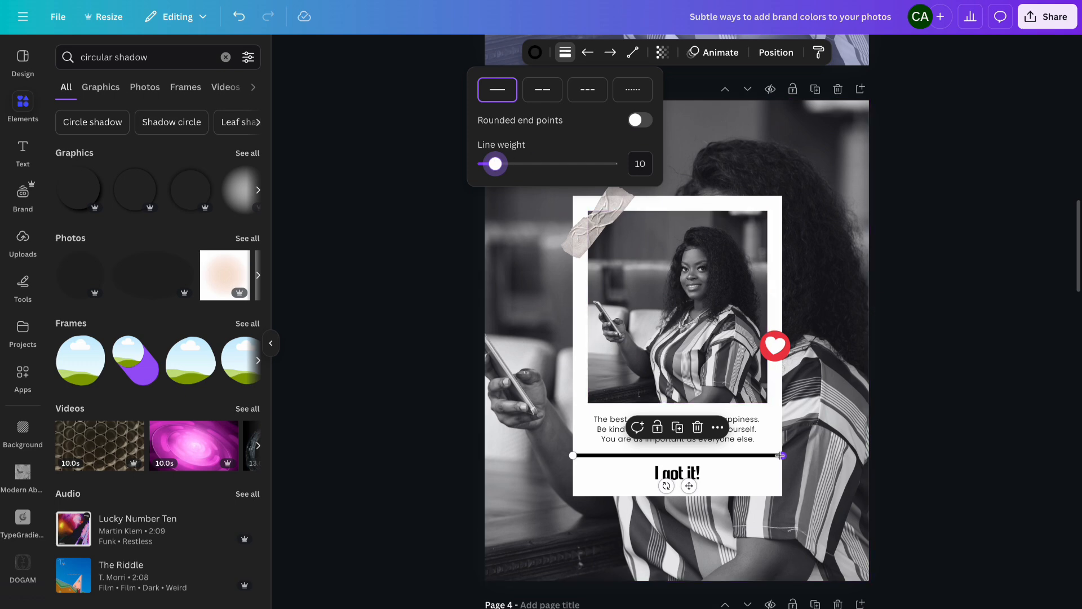
left_click_drag(782, 456, 657, 486)
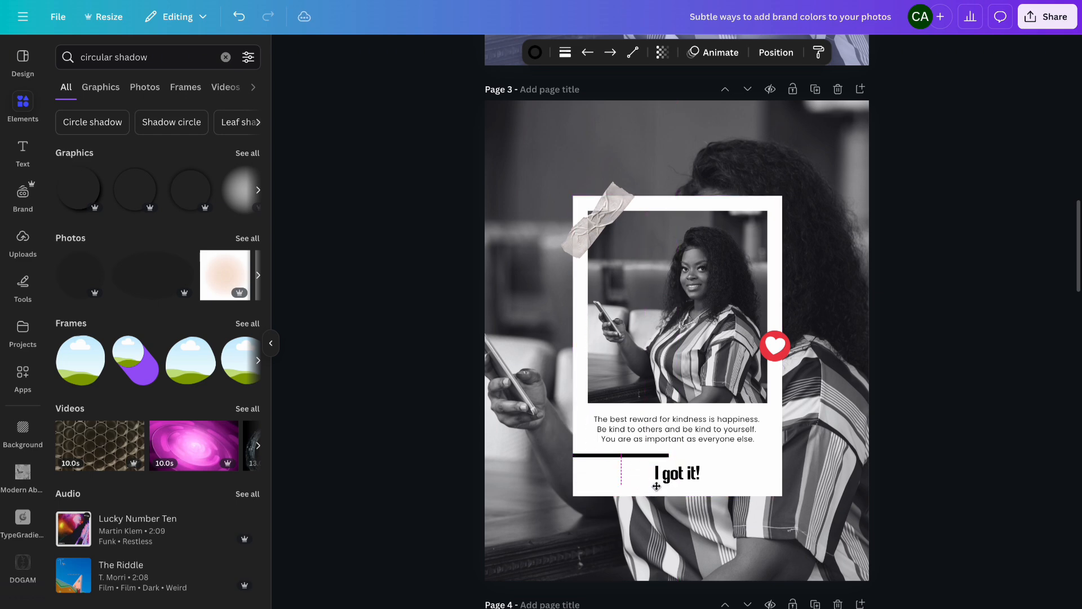
- Color the divider's first segment pale pink and the next segment peach #ffa589 from the brand palette
left_click(600, 456)
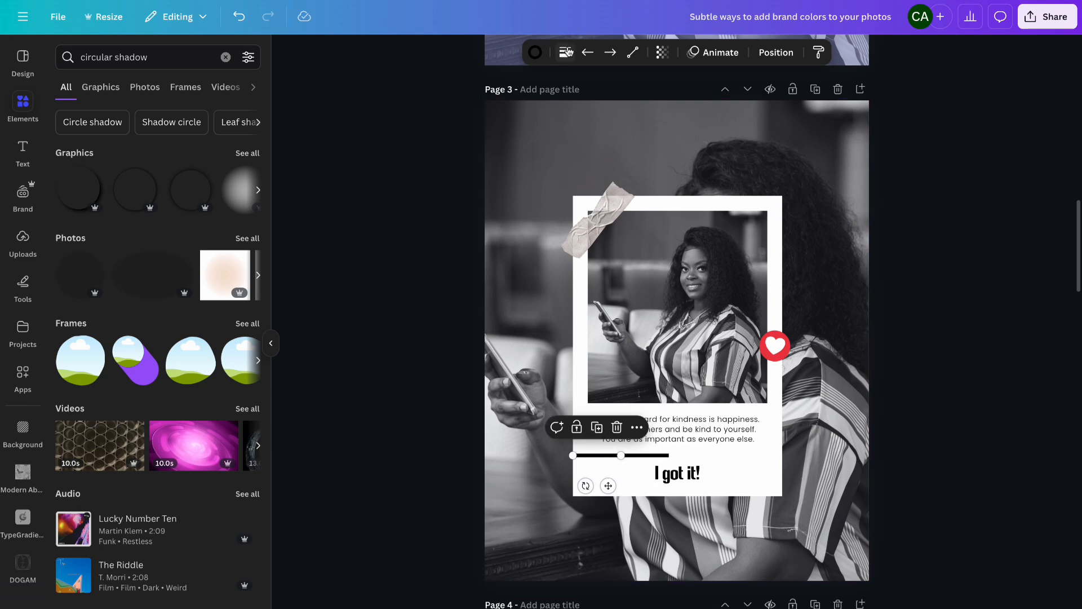
left_click(535, 52)
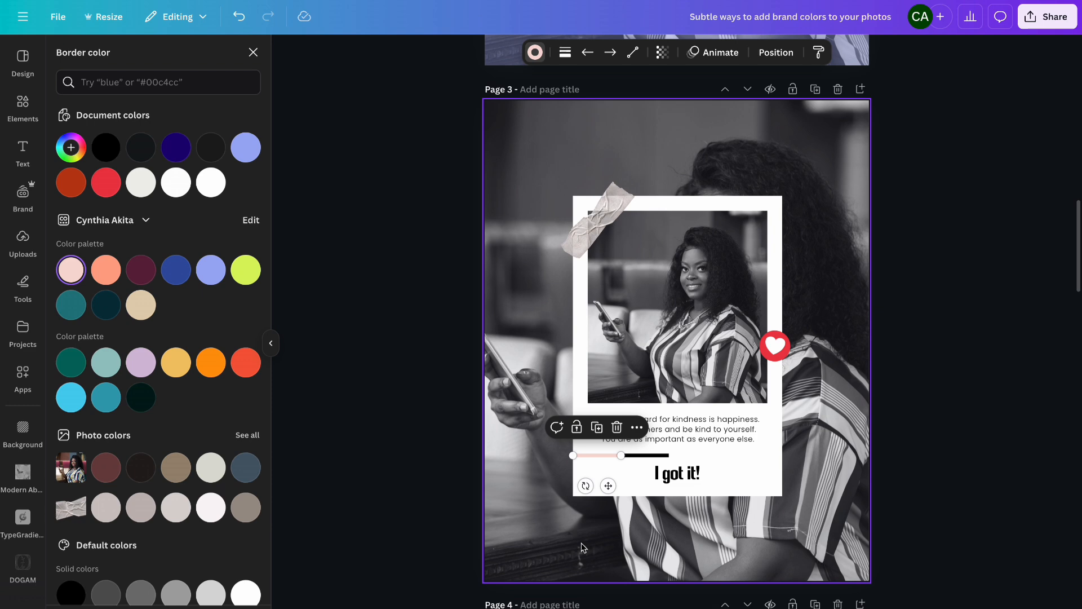
left_click(649, 455)
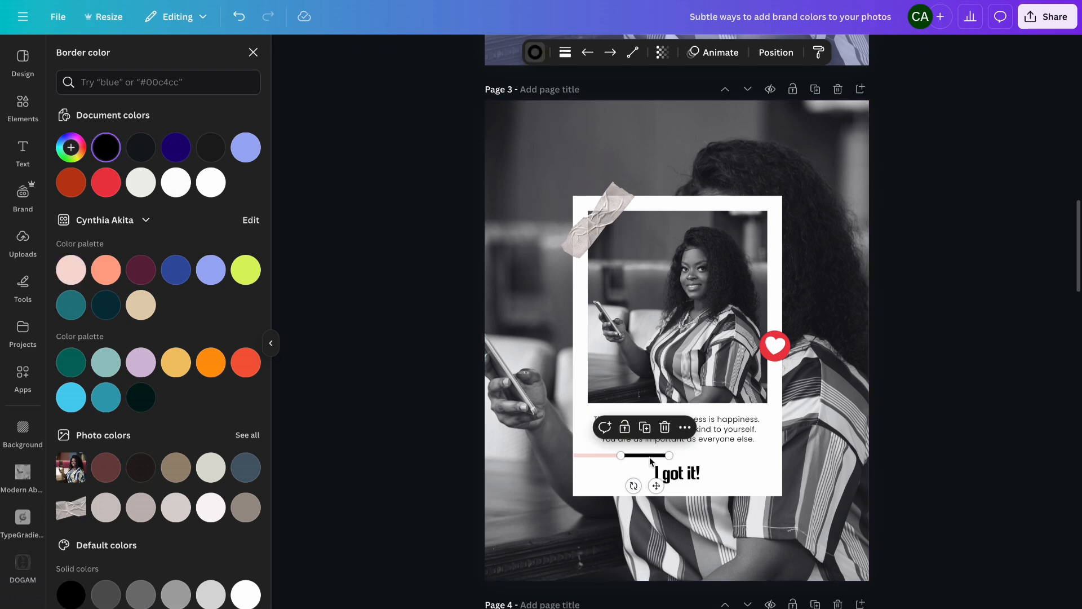
left_click(106, 269)
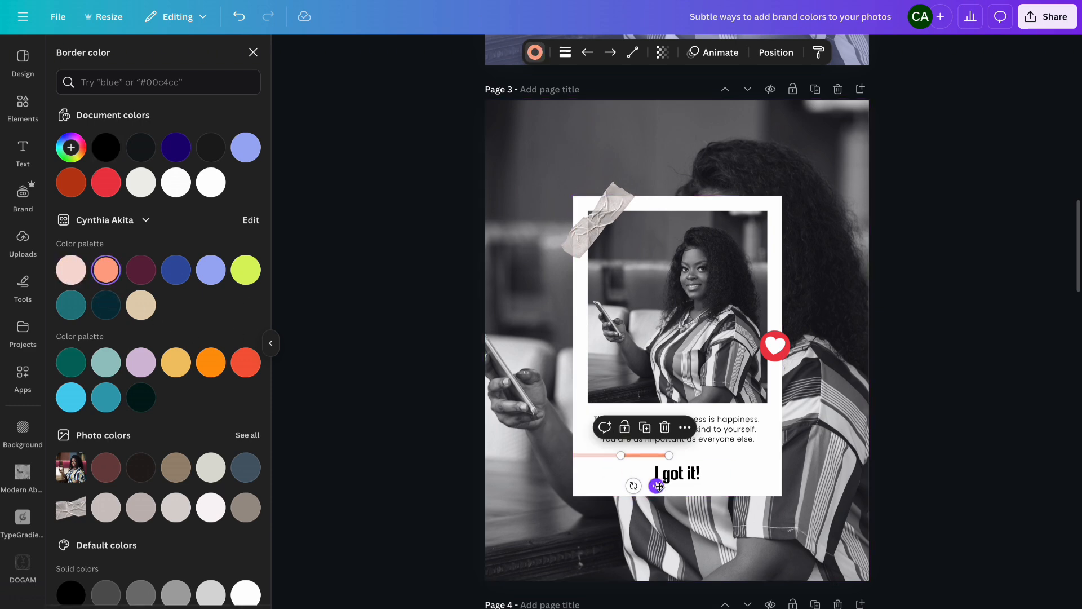
- Extend the divider with further segments colored plum and teal from the brand palette
left_click_drag(658, 486, 710, 486)
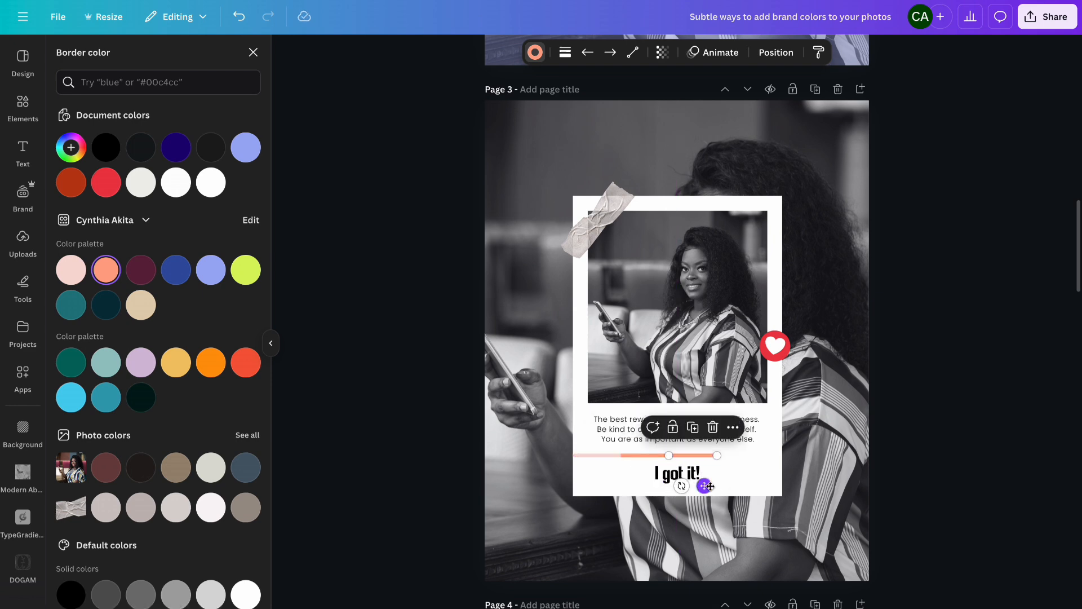
left_click(141, 271)
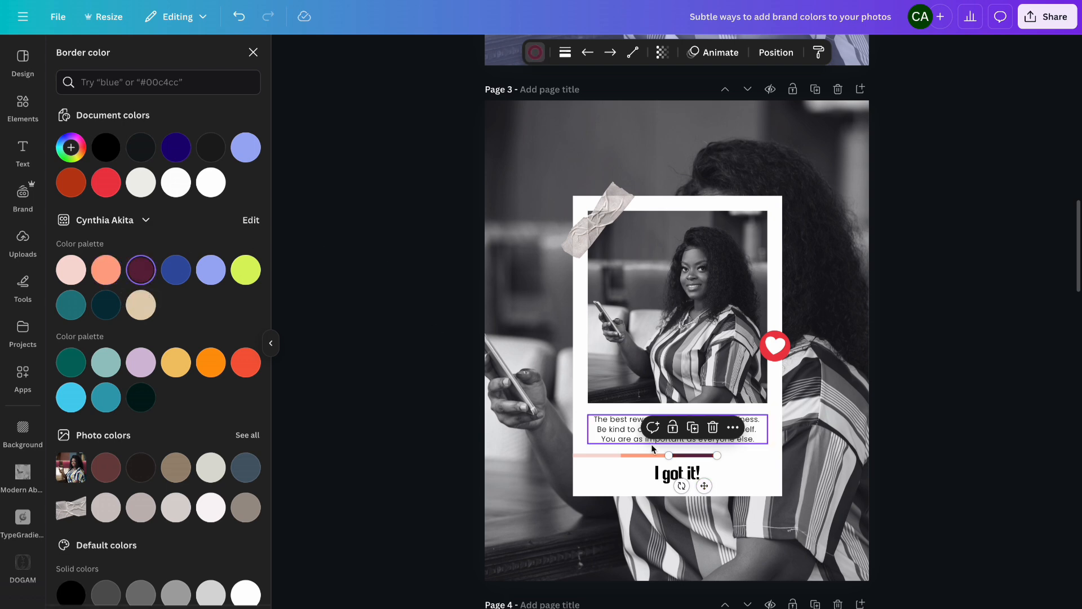
left_click_drag(706, 486, 753, 486)
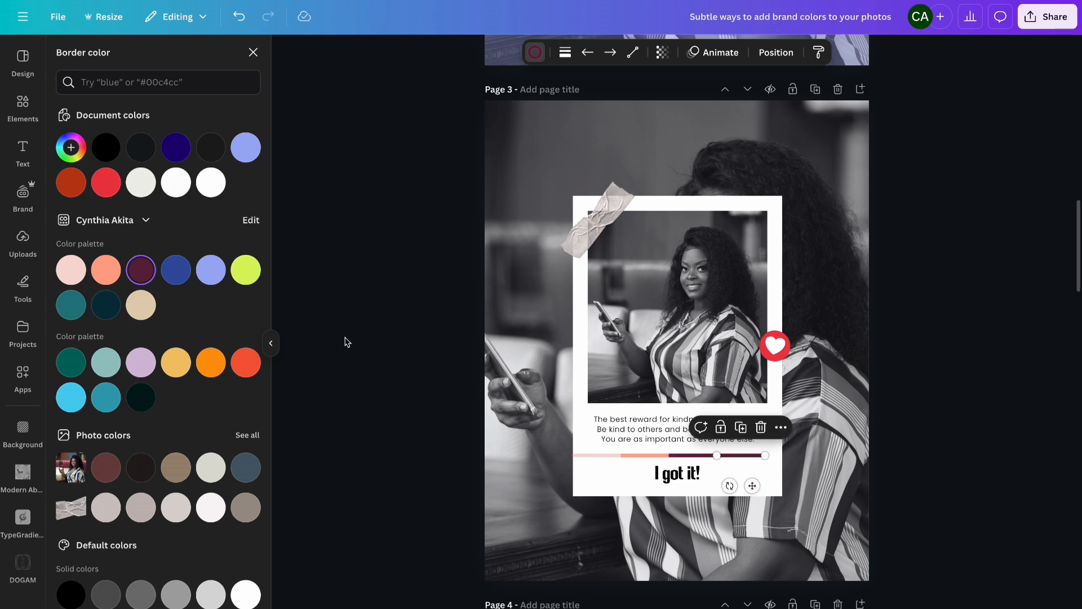
left_click(72, 310)
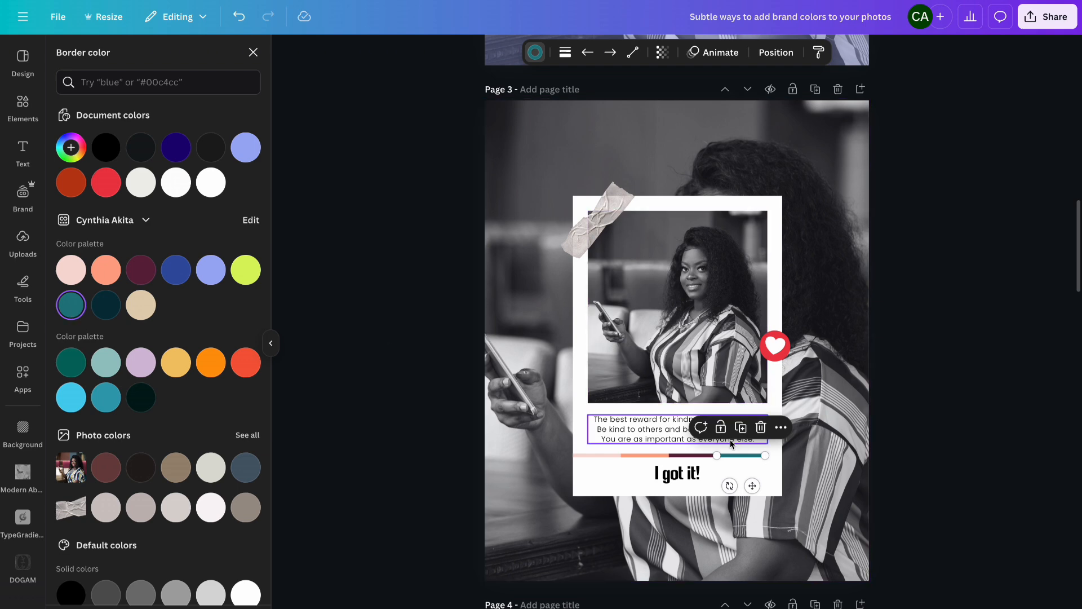
- Select the divider segments and stretch the multicolored line's right end to the card's edge
left_click(699, 456, "shift")
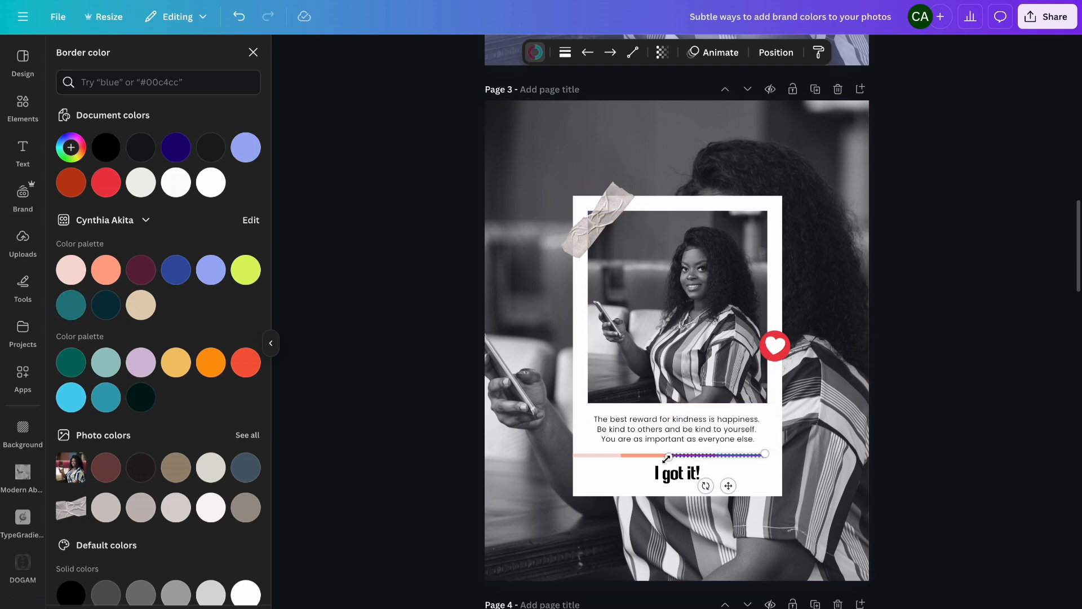
left_click(648, 456, "shift")
left_click(598, 456, "shift")
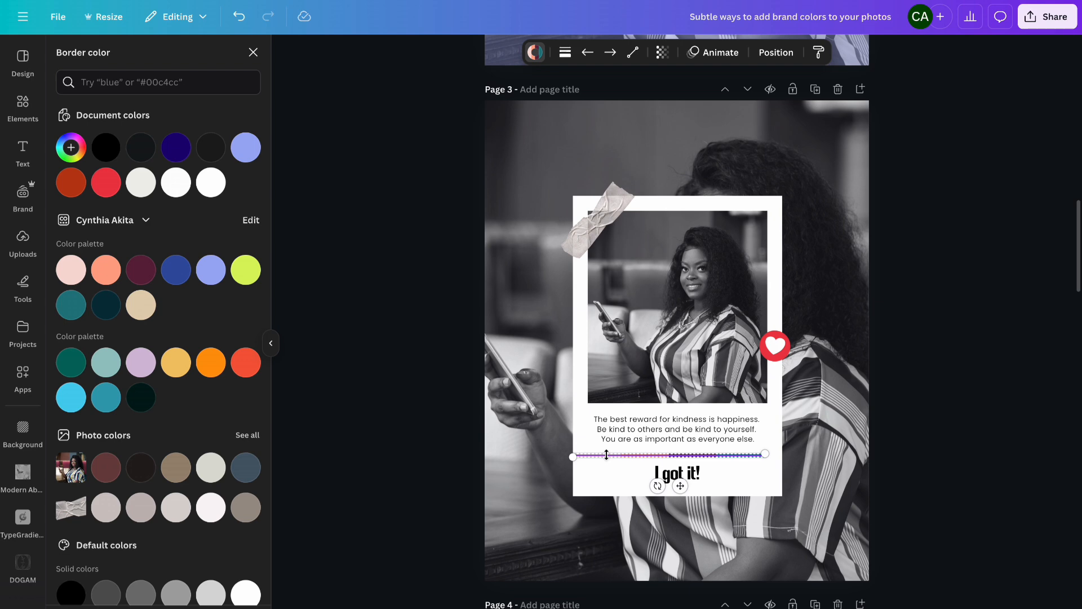
left_click_drag(765, 452, 781, 453)
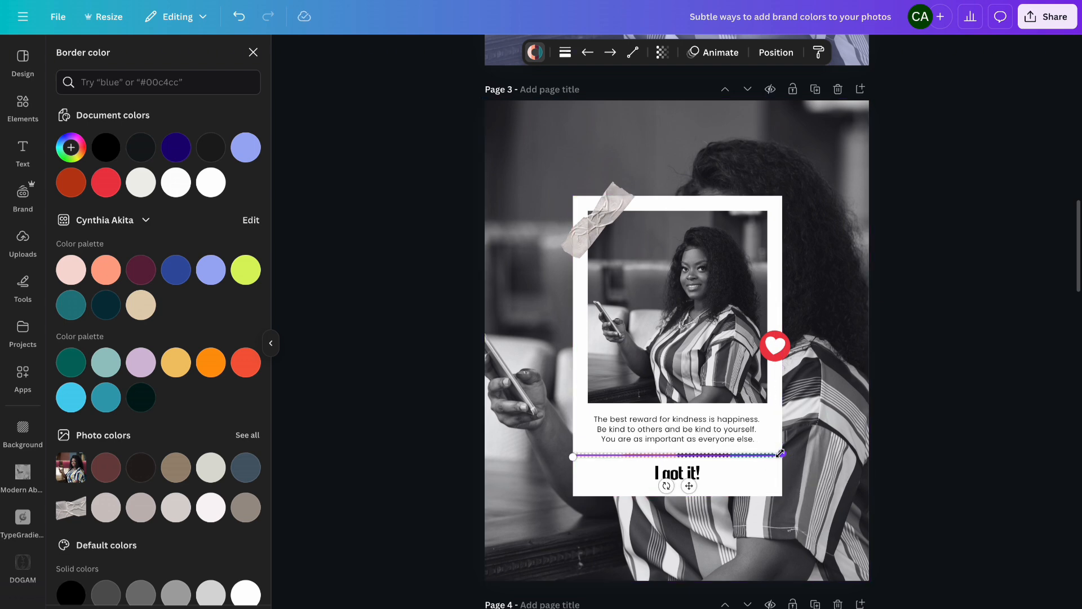
- Copy the round brand logo from page 2 and paste it onto page 3 over the heart sticker
left_click(954, 414)
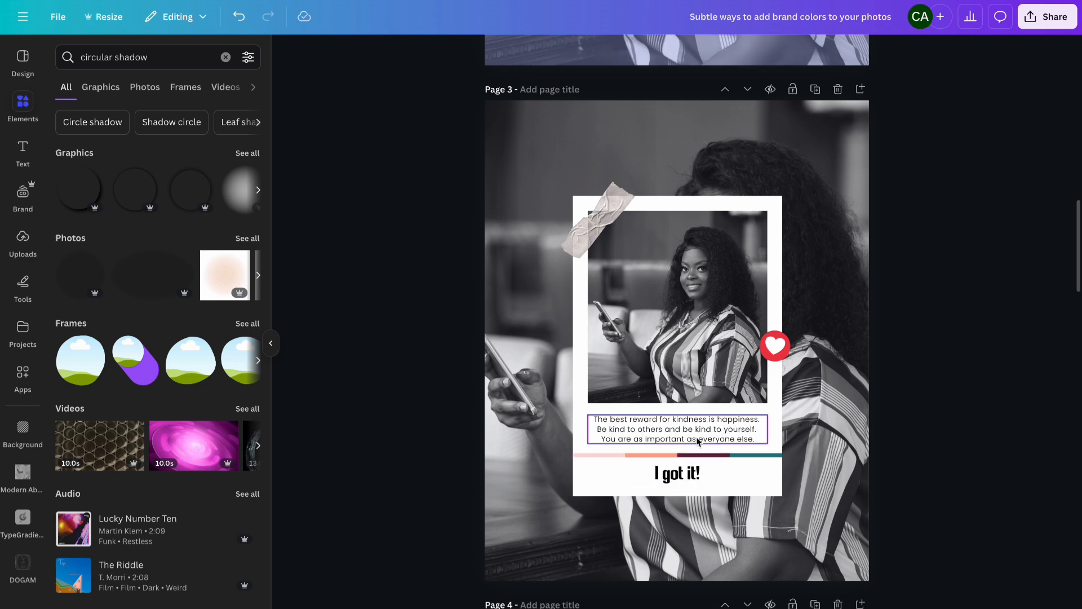
left_click(780, 346)
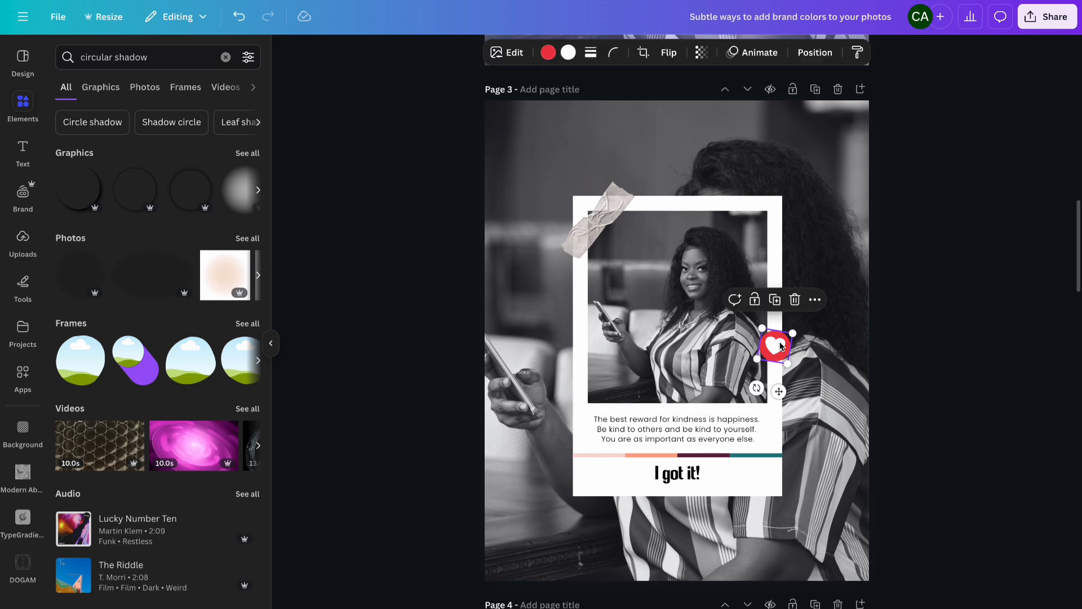
scroll(777, 271, "up", 8)
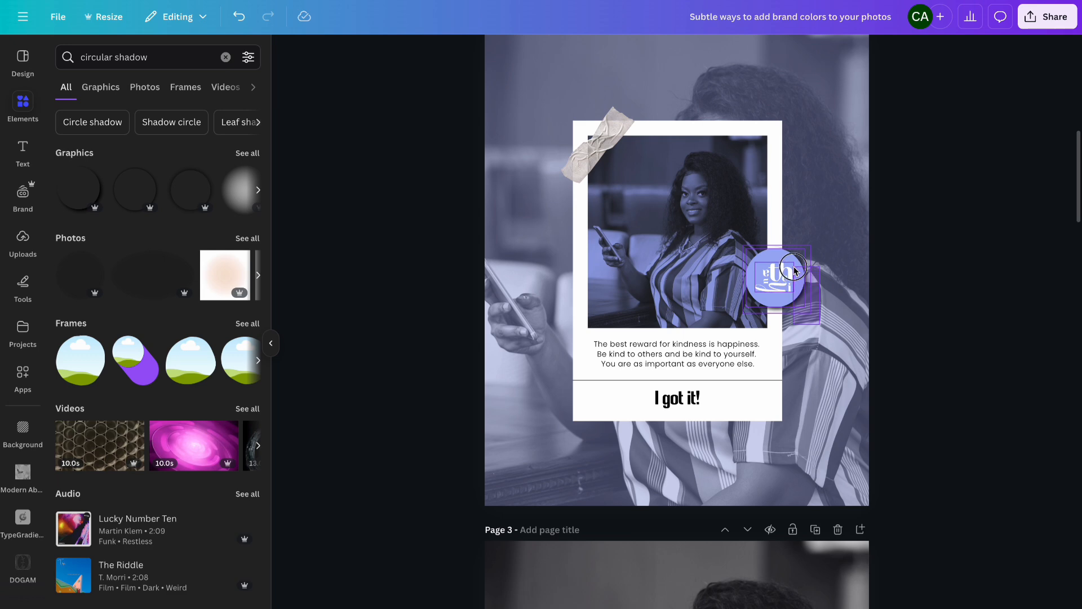
left_click(793, 271)
scroll(793, 270, "down", 8)
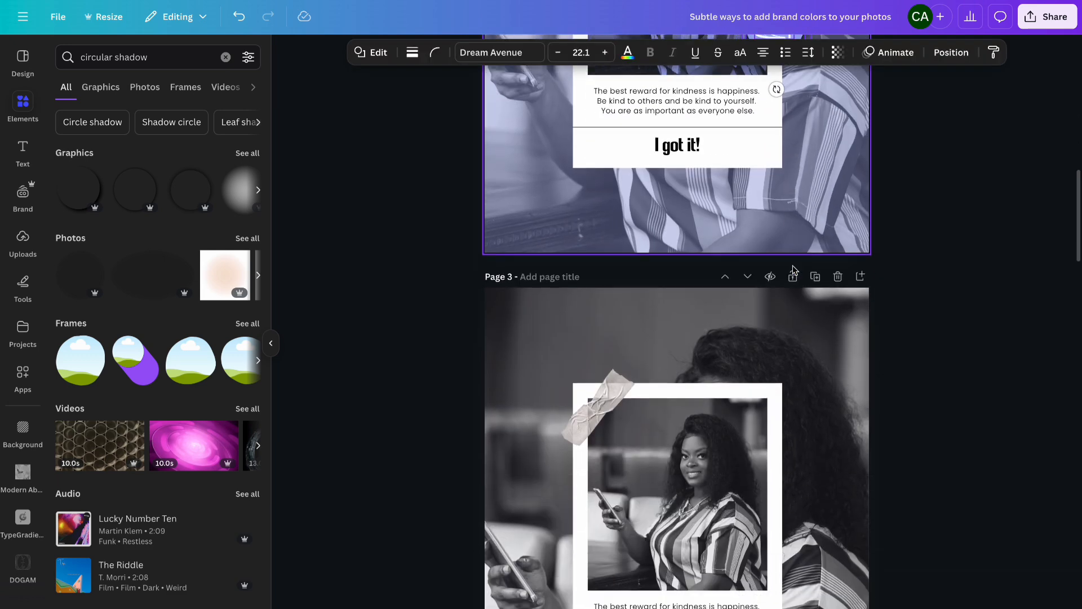
key("ctrl+v")
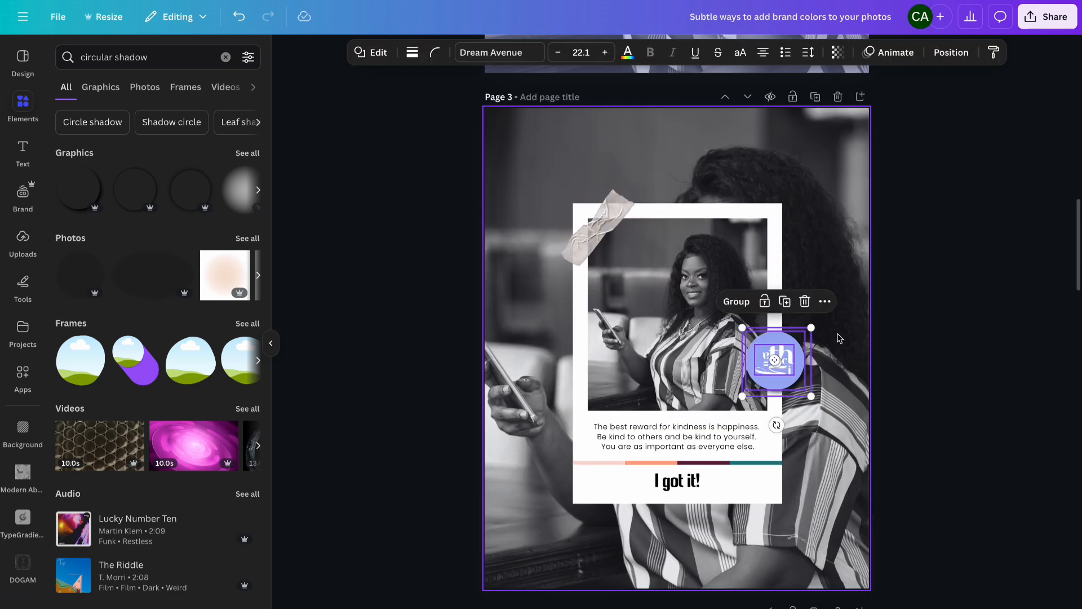
left_click(848, 355)
left_click(791, 341)
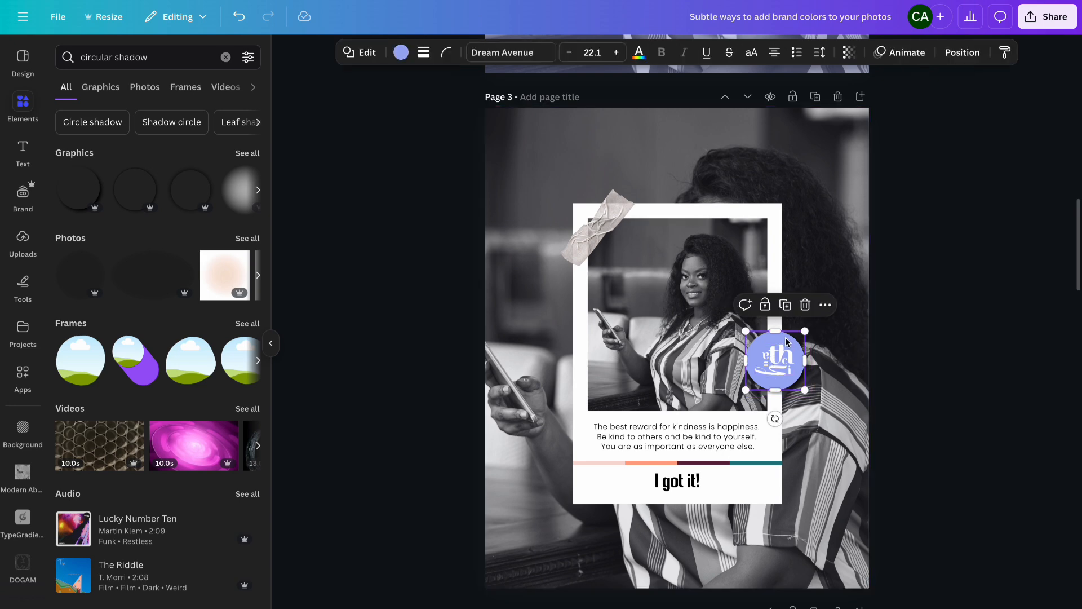
- Recolor the pasted logo's circle plum from the brand palette
left_click(401, 53)
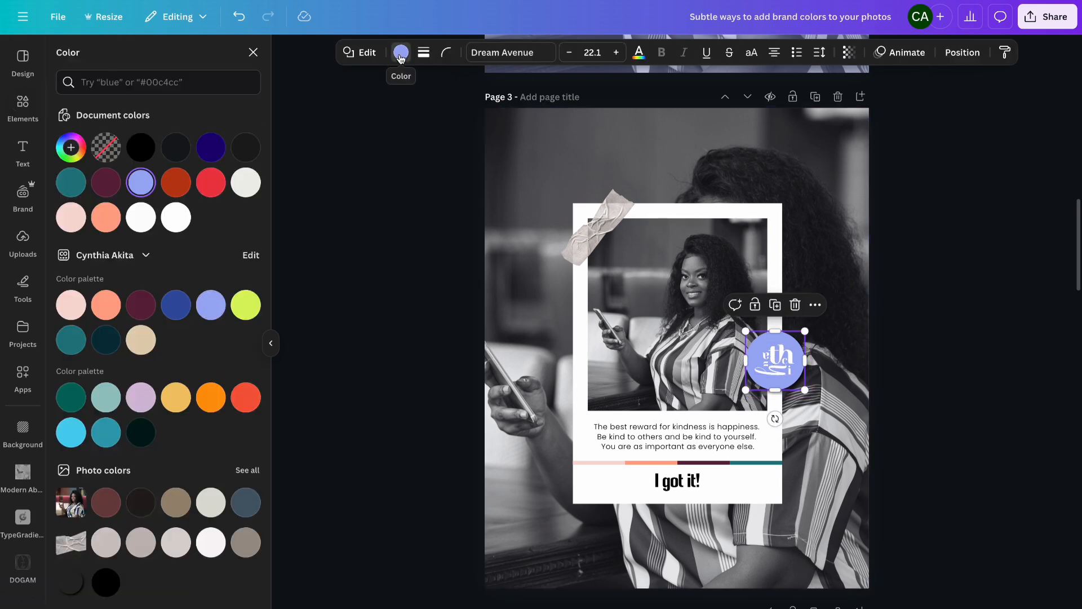
left_click(144, 307)
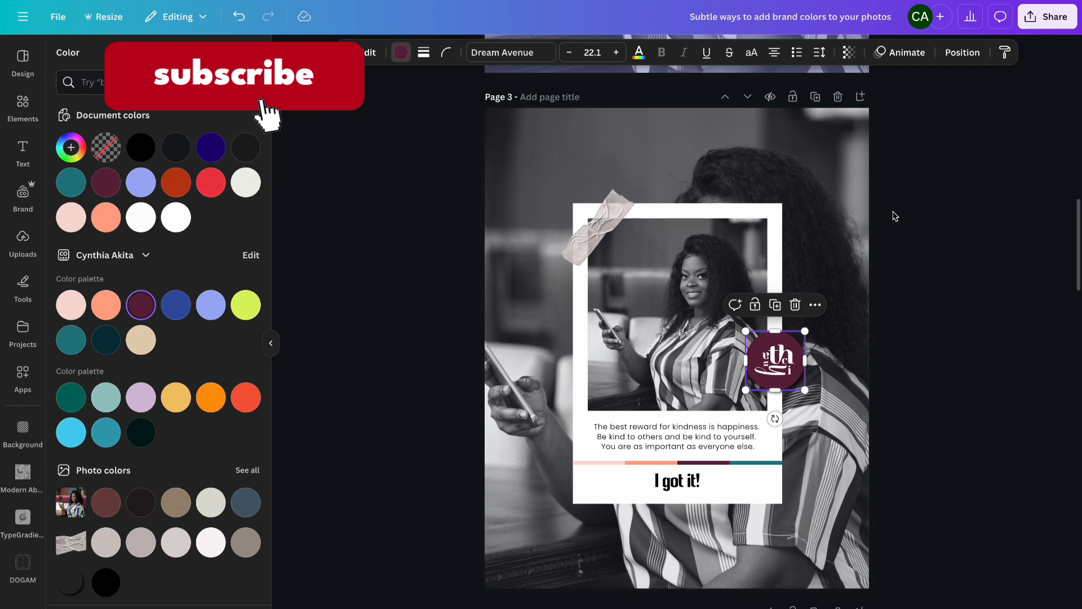
left_click(882, 250)
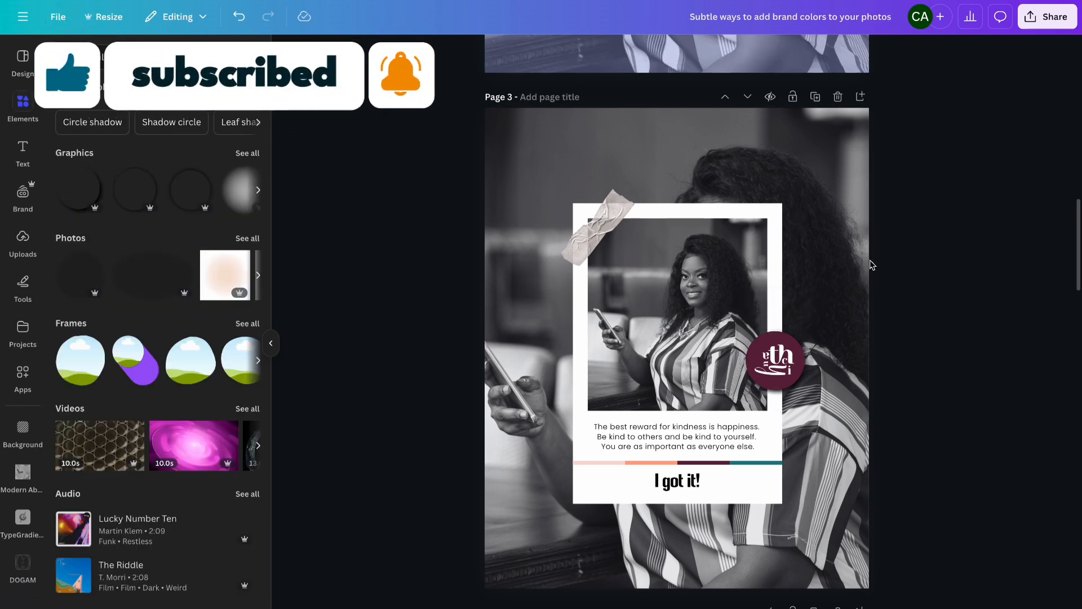
- Duplicate the multicolored divider and stretch the copy across the top edge of page 3
left_click(755, 467)
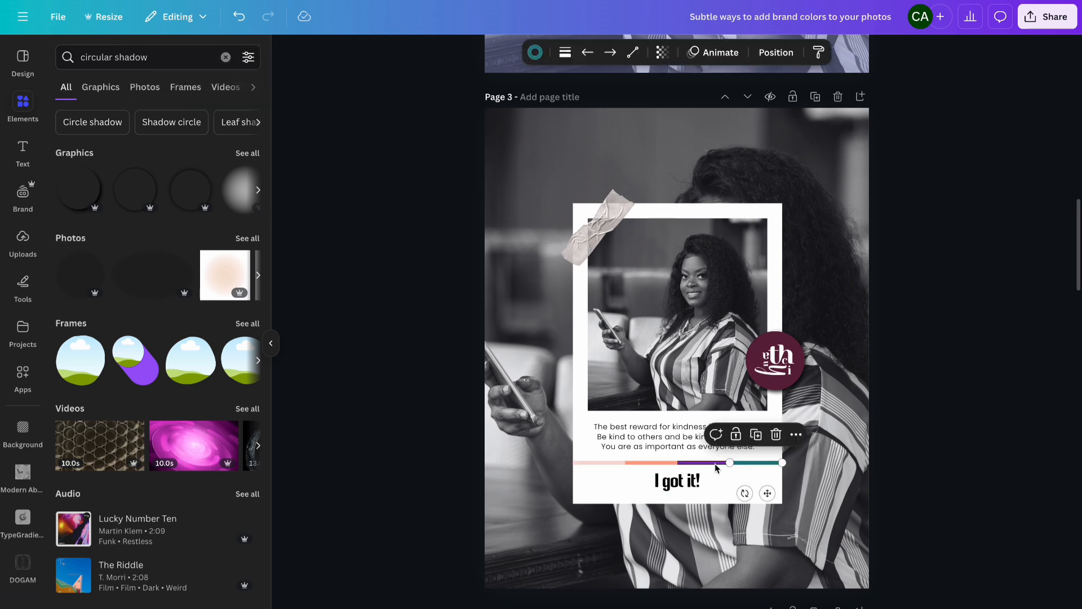
left_click_drag(677, 464, 573, 464)
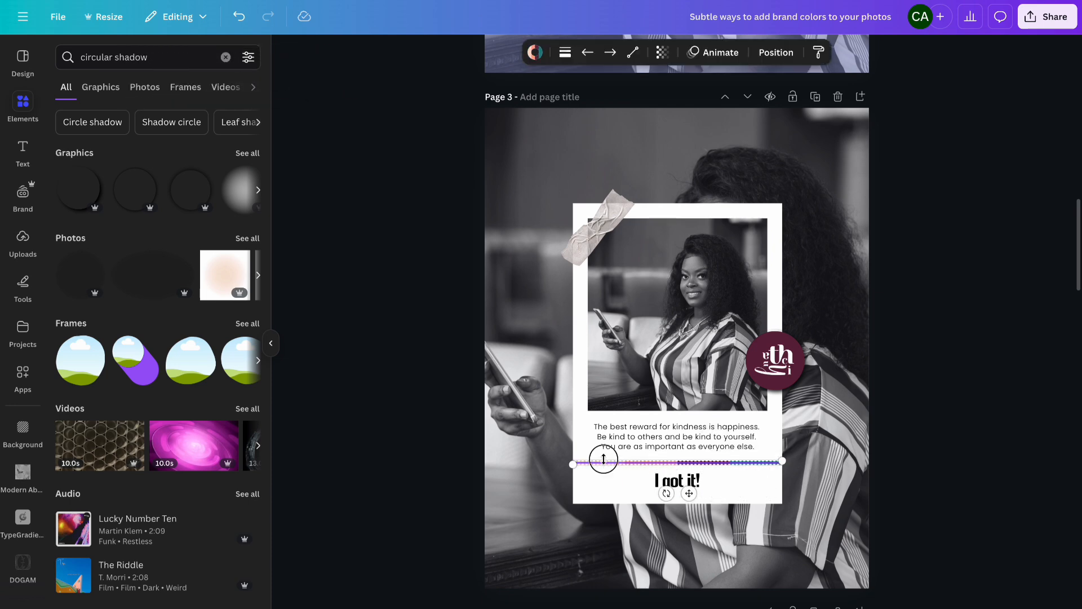
left_click(636, 435)
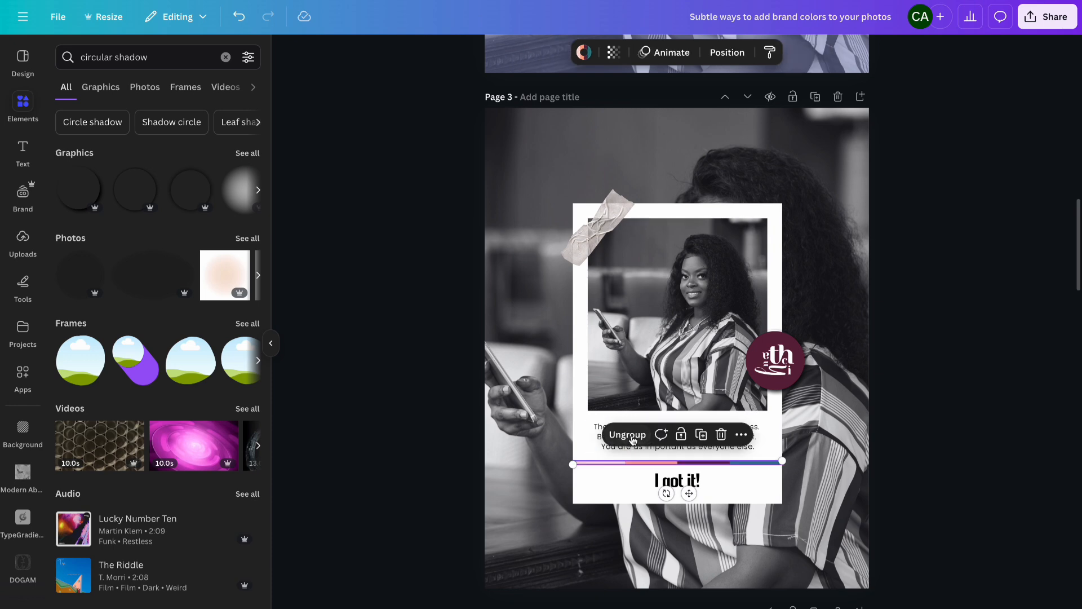
left_click(702, 435)
left_click_drag(694, 499, 601, 186)
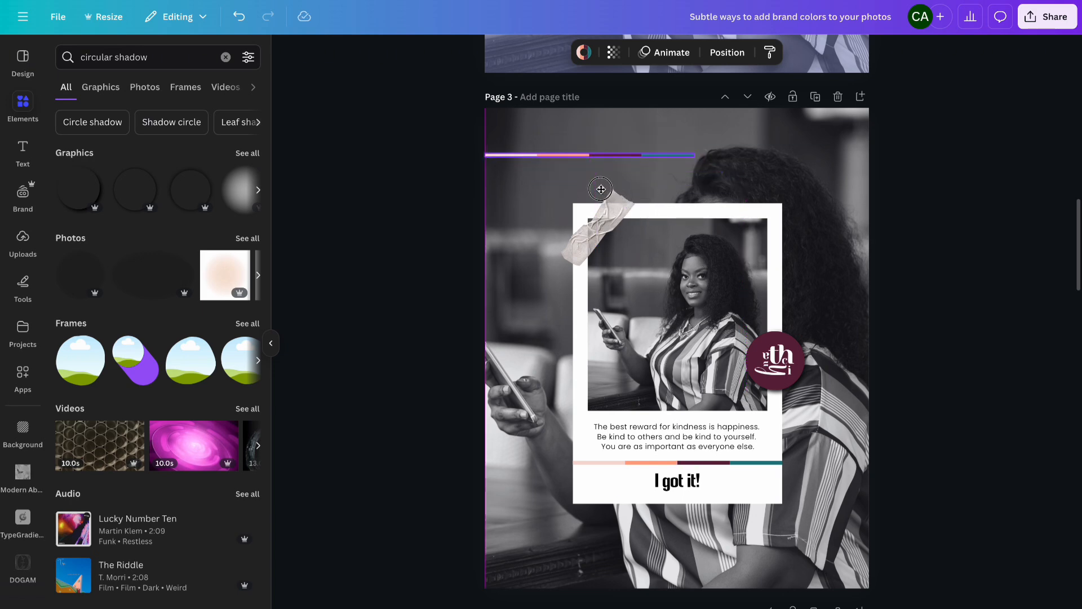
left_click_drag(693, 152, 871, 142)
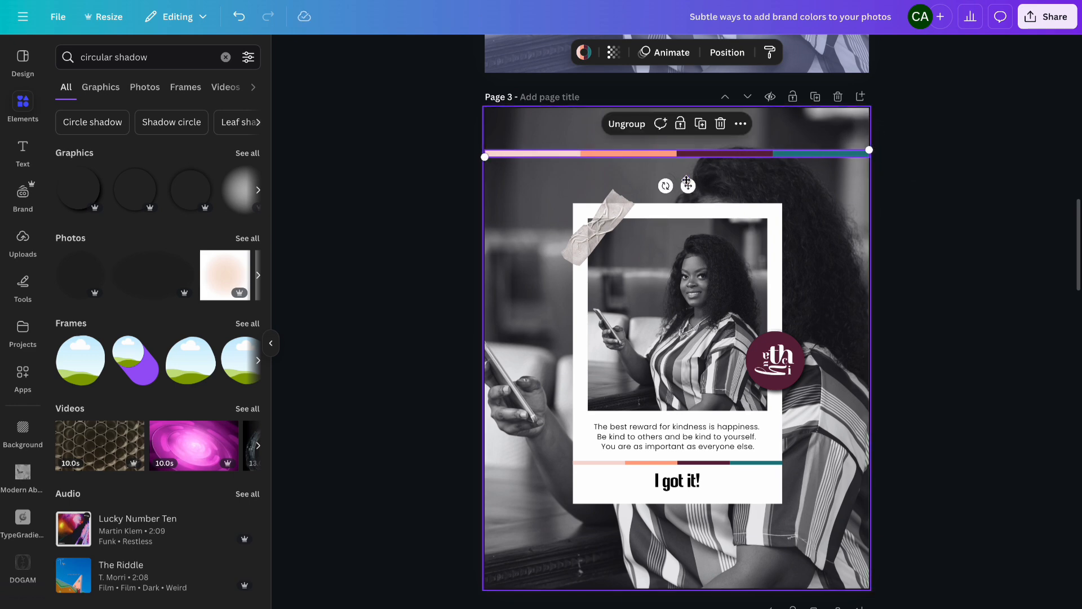
left_click_drag(689, 186, 684, 143)
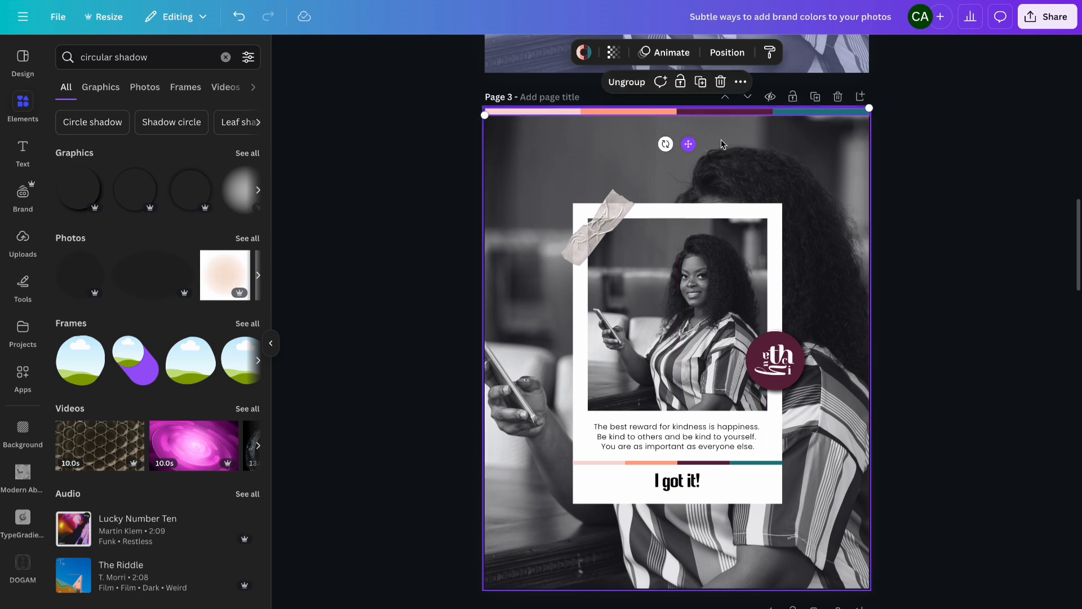
left_click(927, 166)
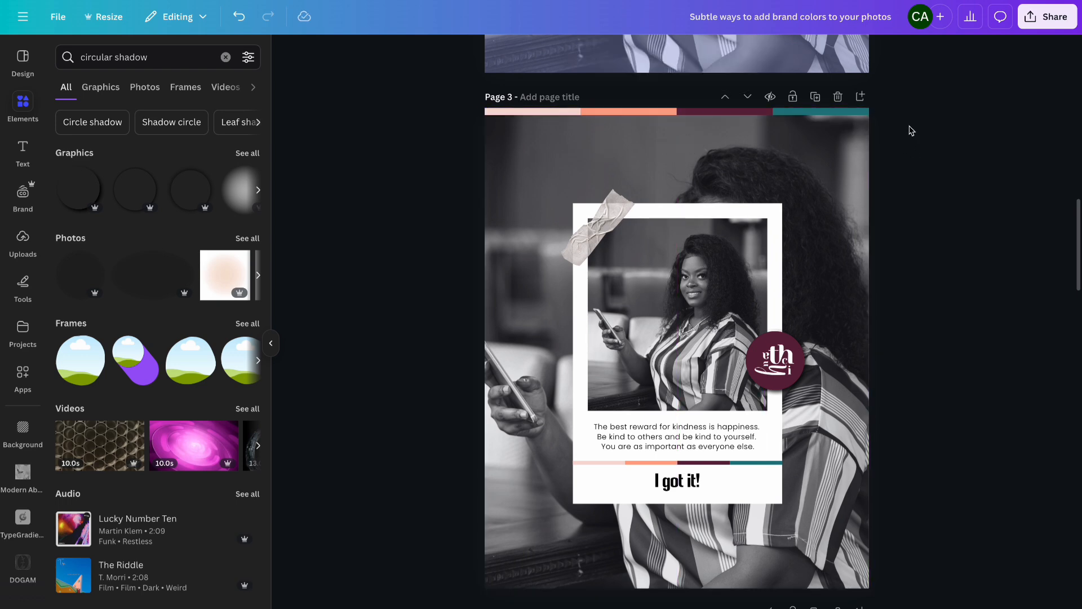
- Place a copy of the top color bar along the bottom edge of page 3 with its colors reversed
left_click_drag(882, 127, 572, 109)
left_click_drag(689, 145, 693, 554)
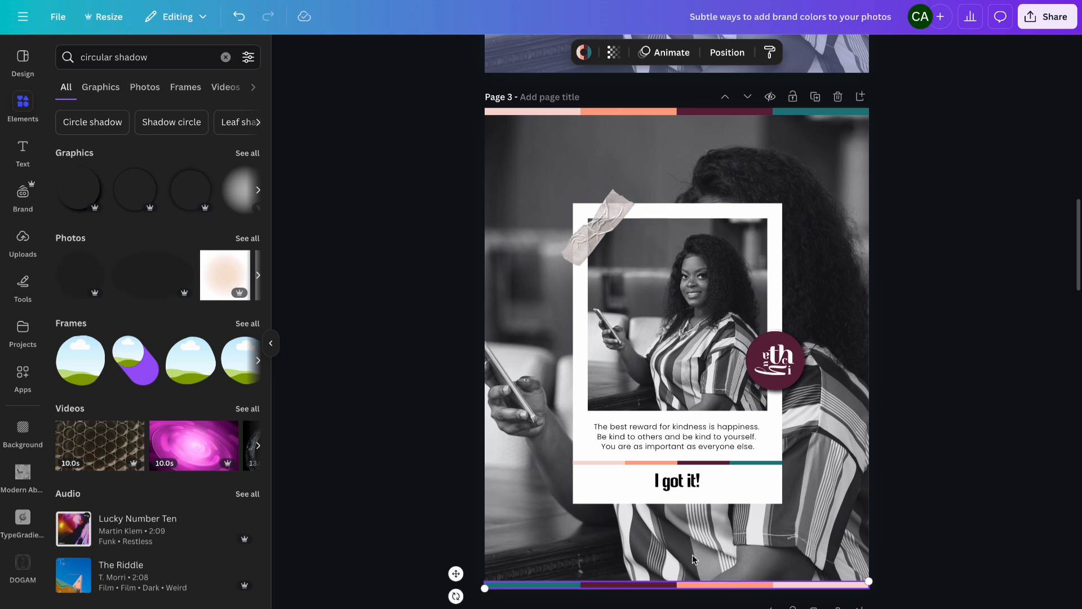
left_click(936, 478)
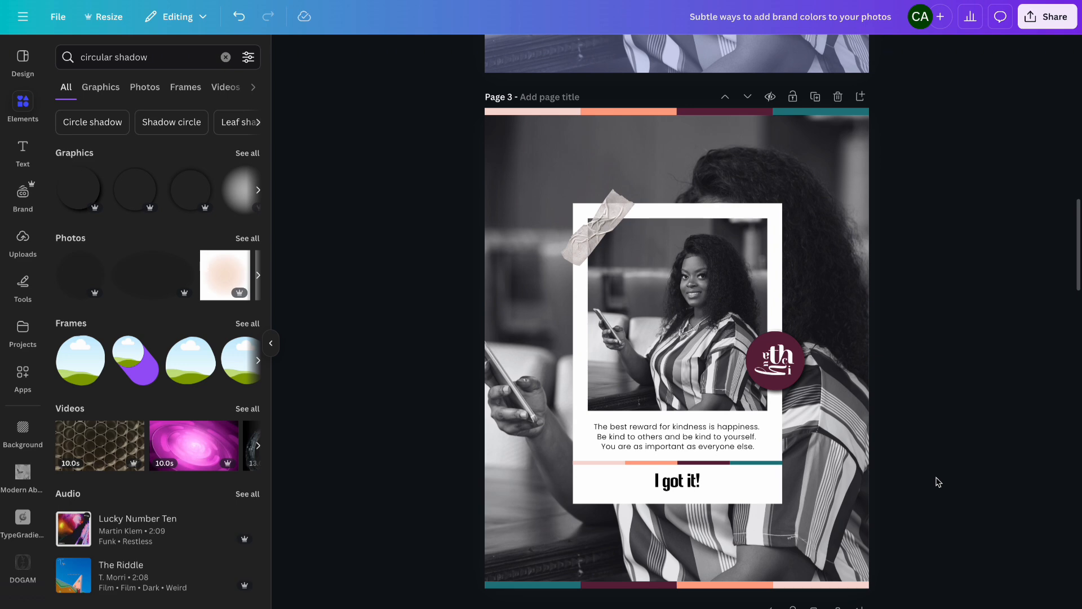
- Color the quote text on page 4 plum from the brand palette
scroll(938, 482, "down", 9)
scroll(938, 482, "up", 1)
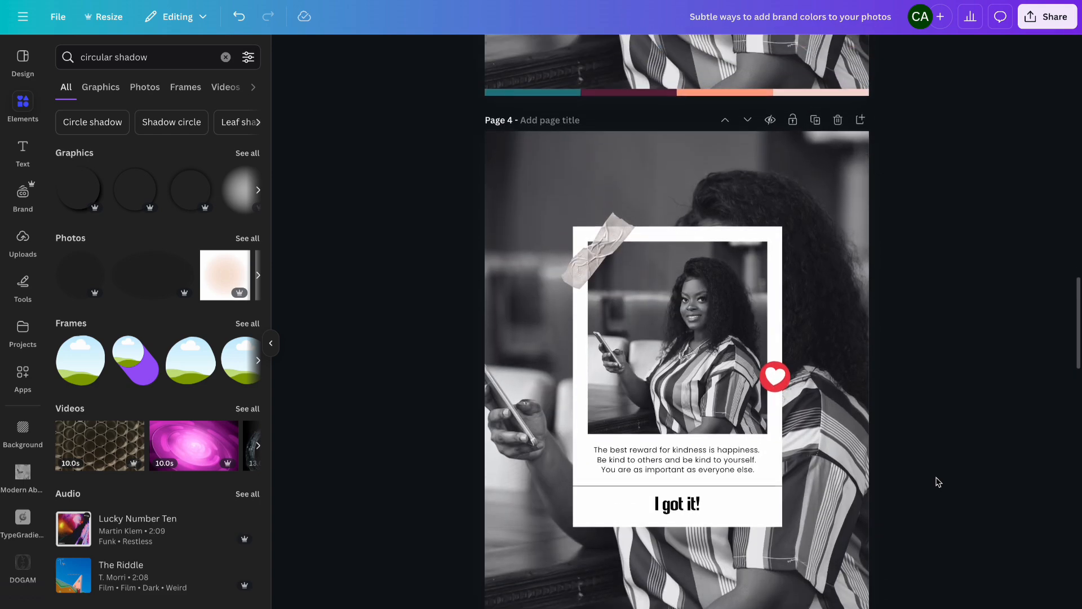
scroll(938, 482, "up", 1)
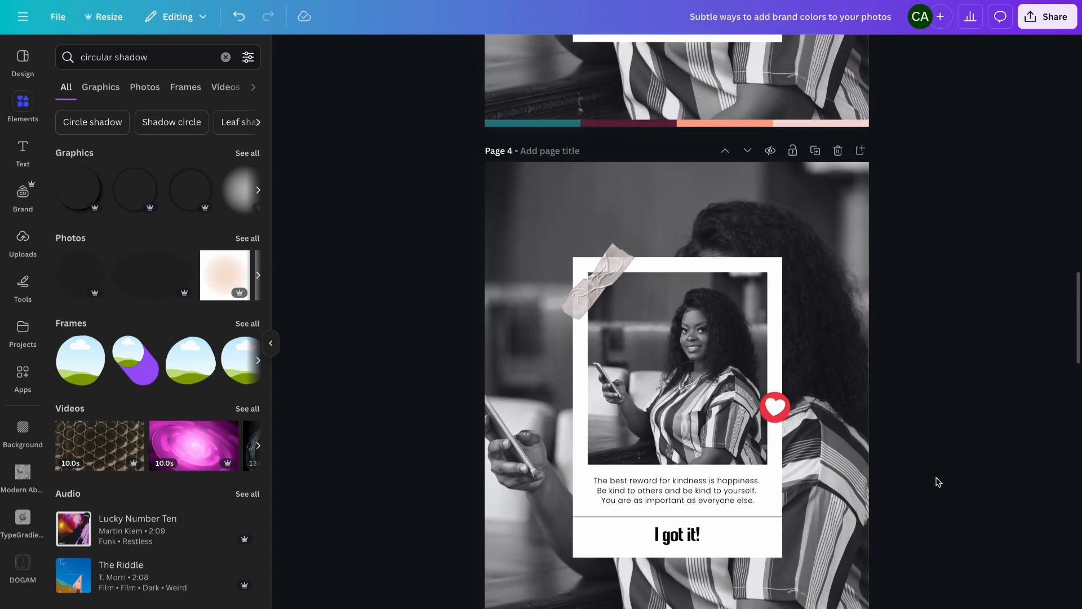
left_click(815, 150)
scroll(853, 254, "up", 10)
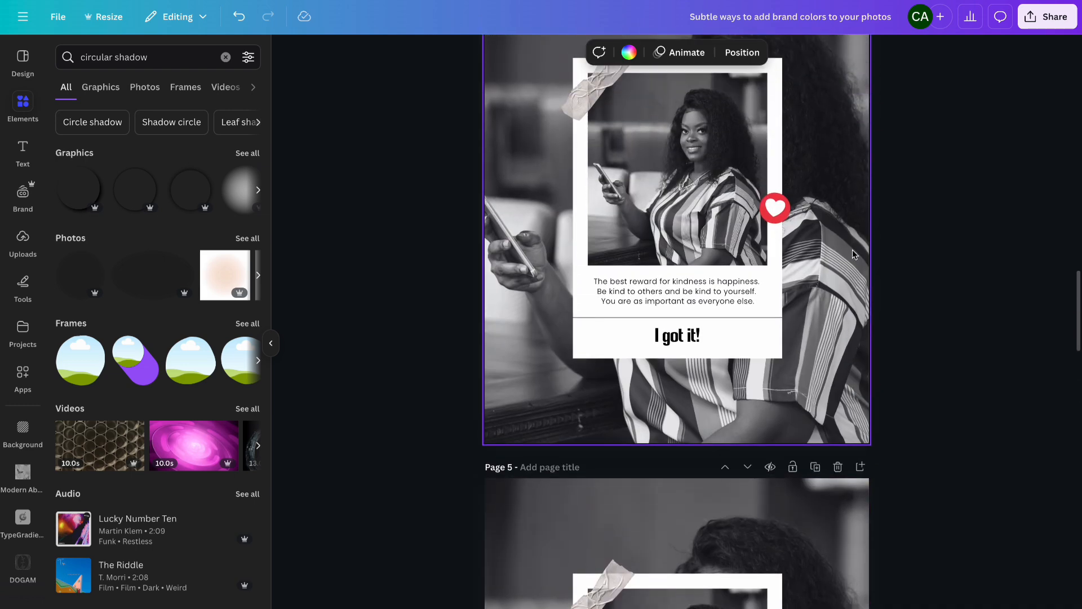
left_click(750, 296)
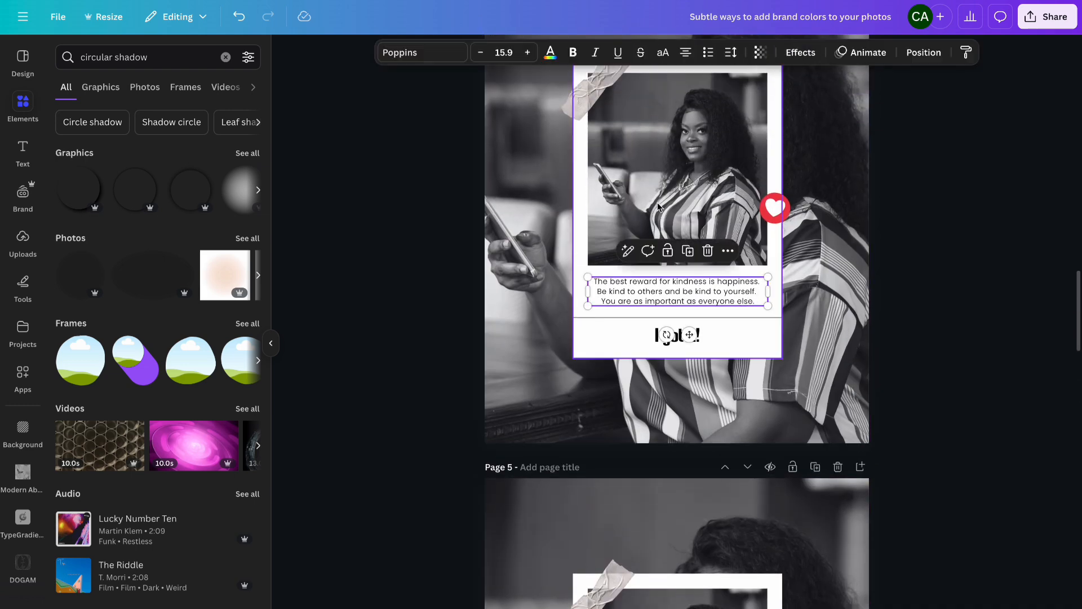
left_click(550, 53)
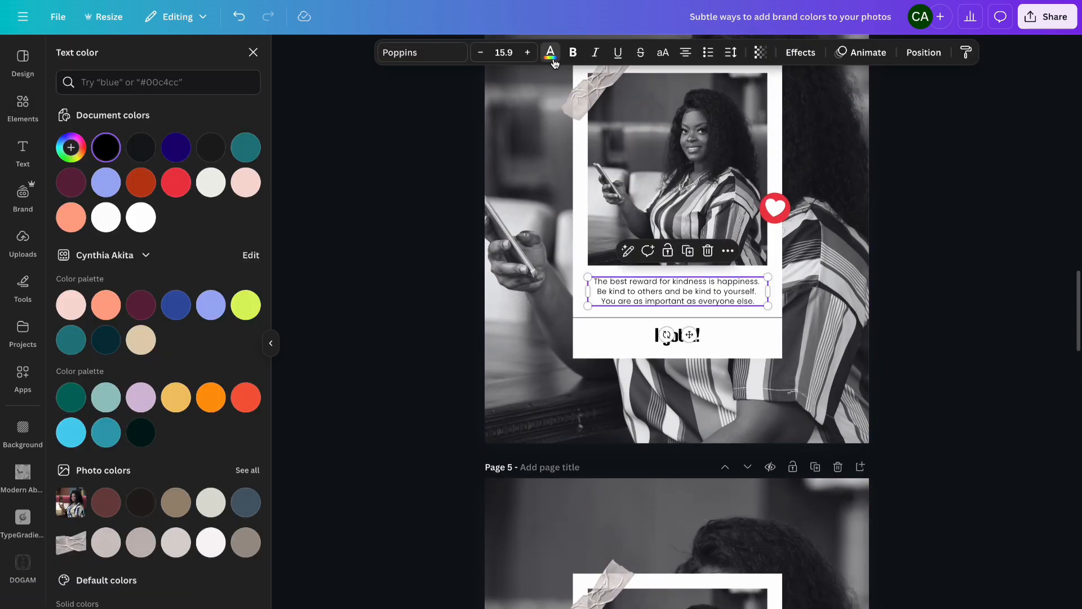
left_click(145, 307)
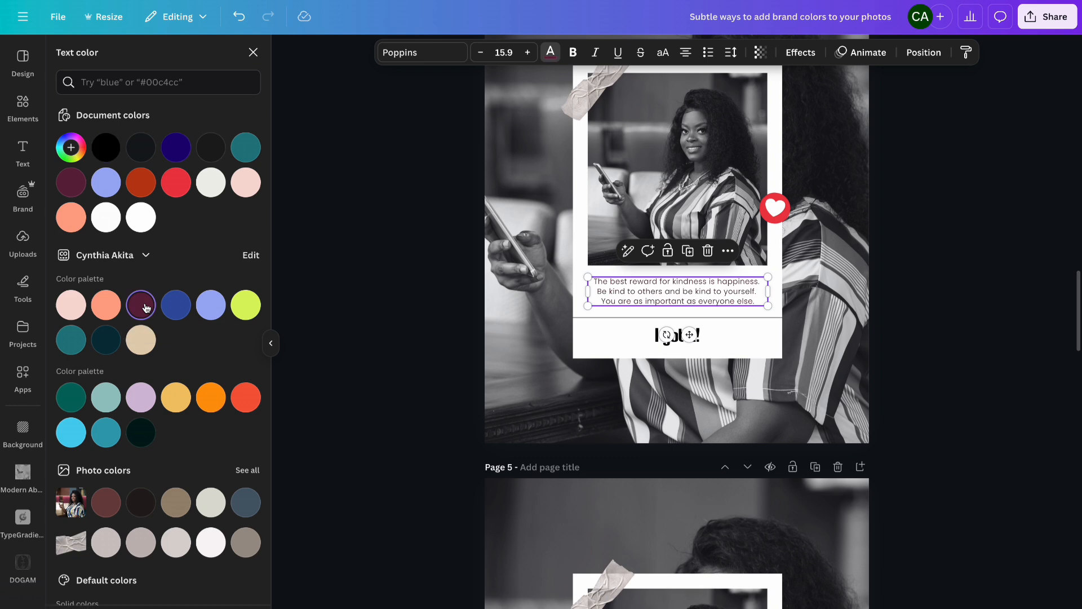
- Color the "I got it!" heading on page 4 dark blue from the brand palette
left_click(652, 339)
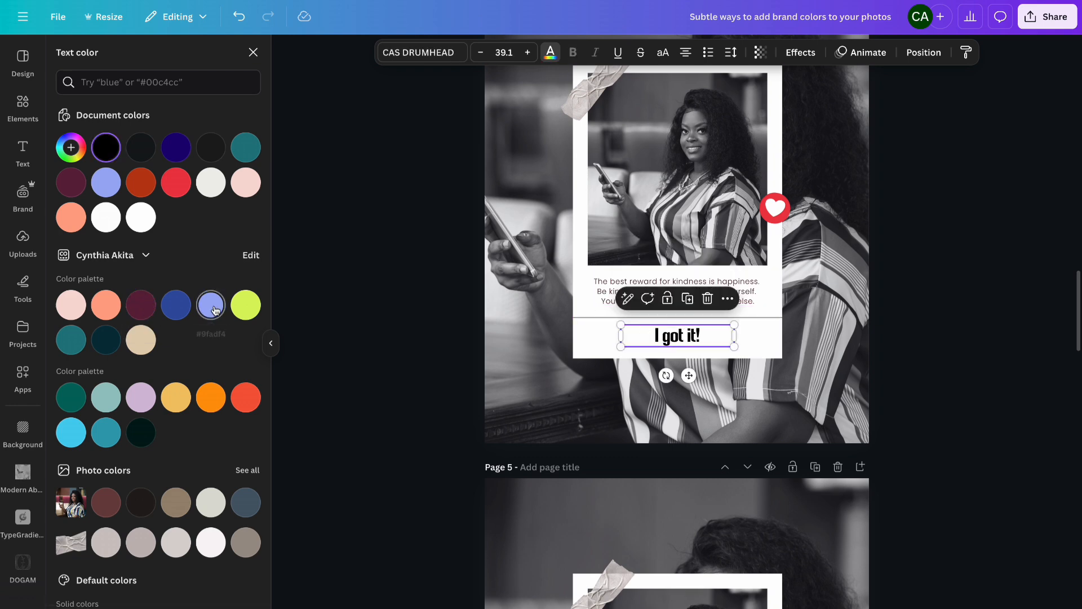
left_click(249, 306)
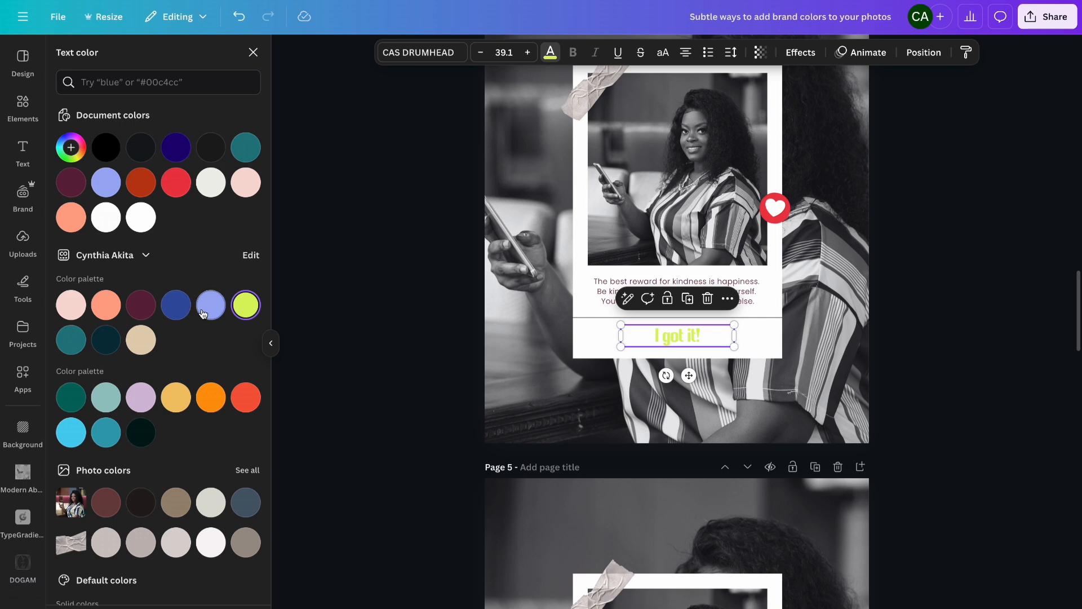
left_click(177, 307)
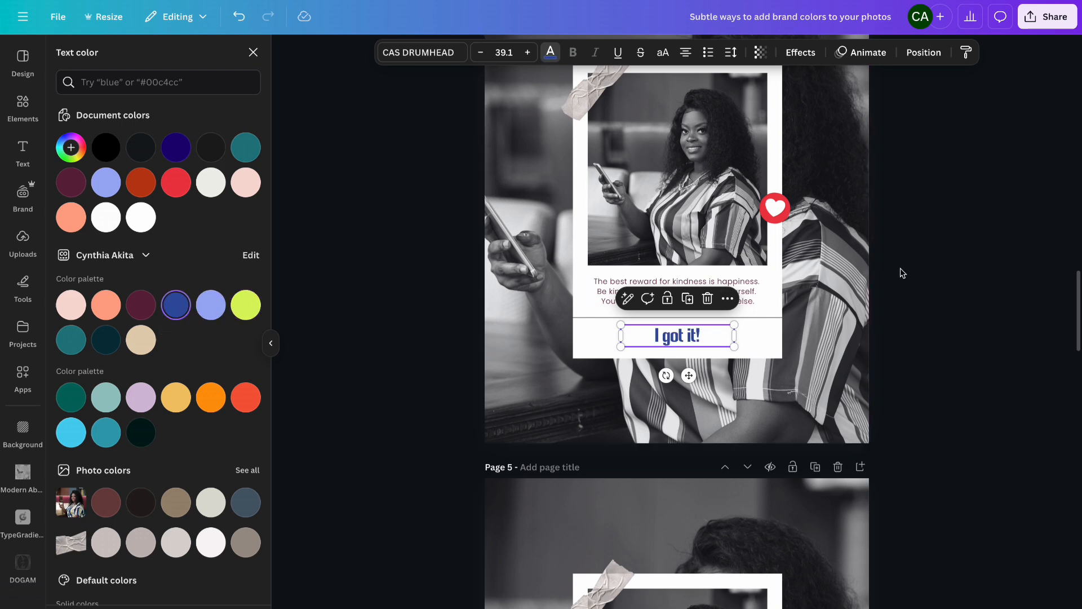
key("Escape")
key("Escape")
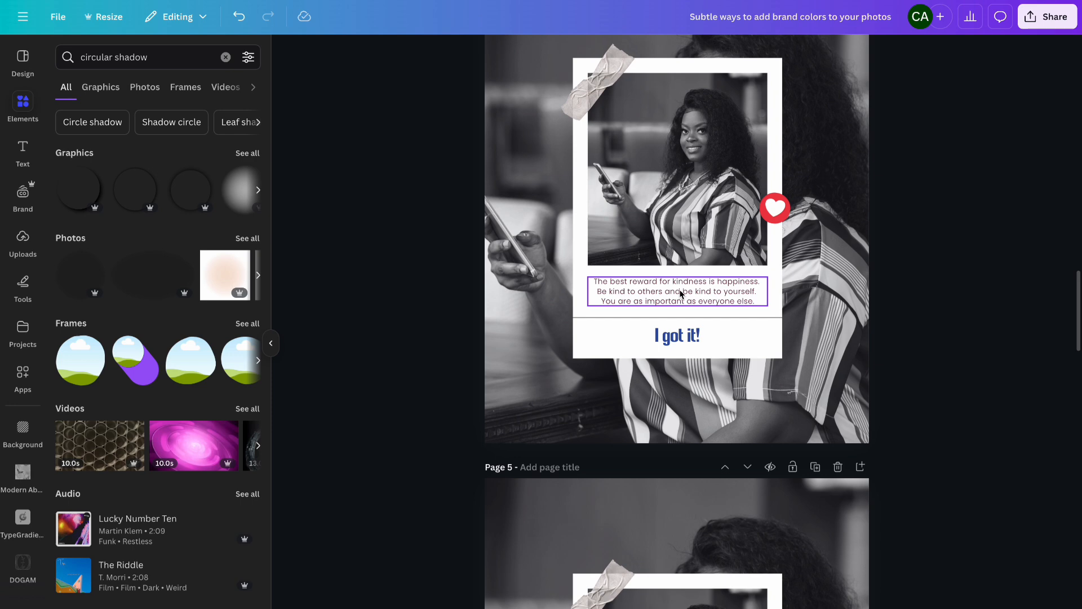
- Recolor page 4's quote text teal from the brand palette
left_click(716, 301)
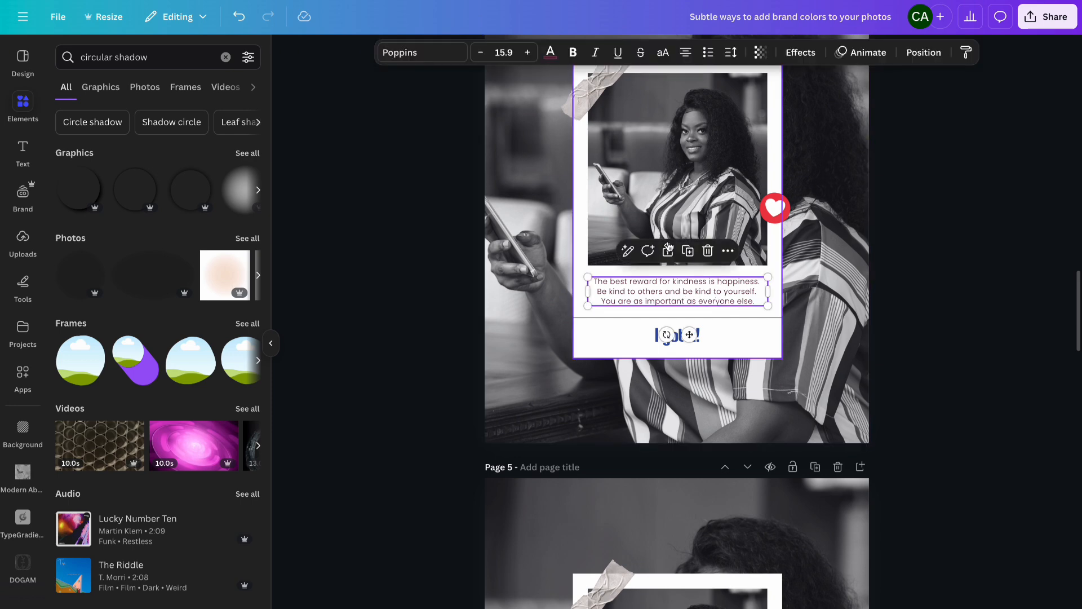
left_click(550, 52)
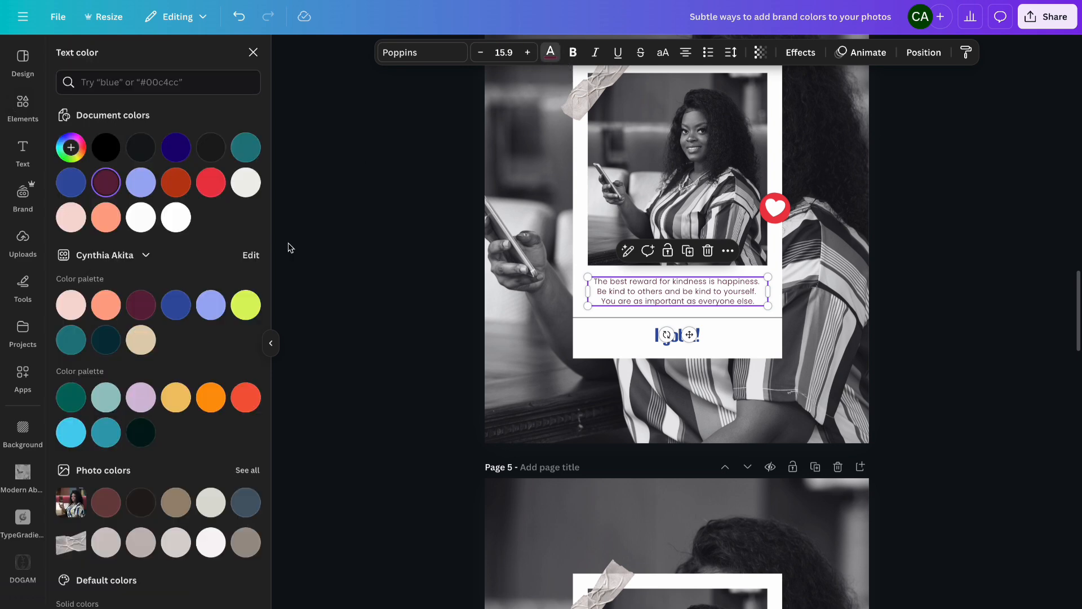
left_click(67, 347)
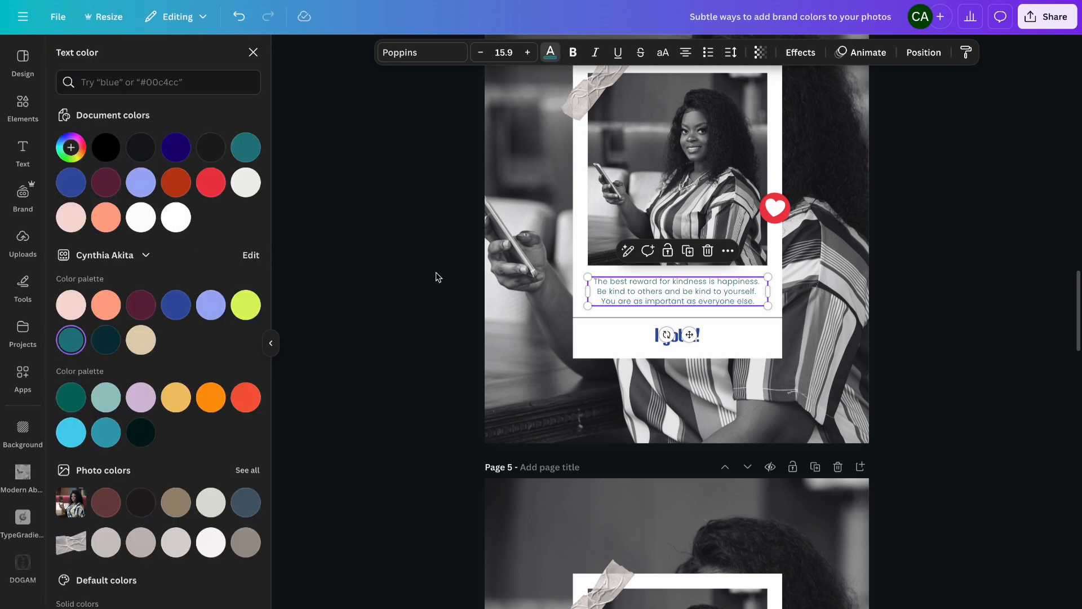
left_click(923, 238)
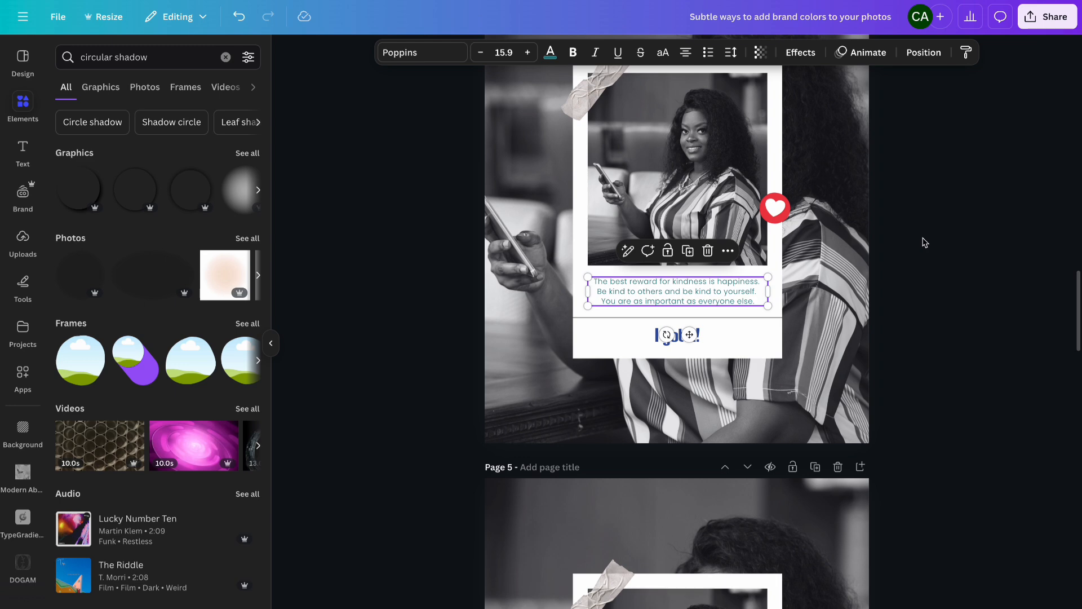
left_click(925, 242)
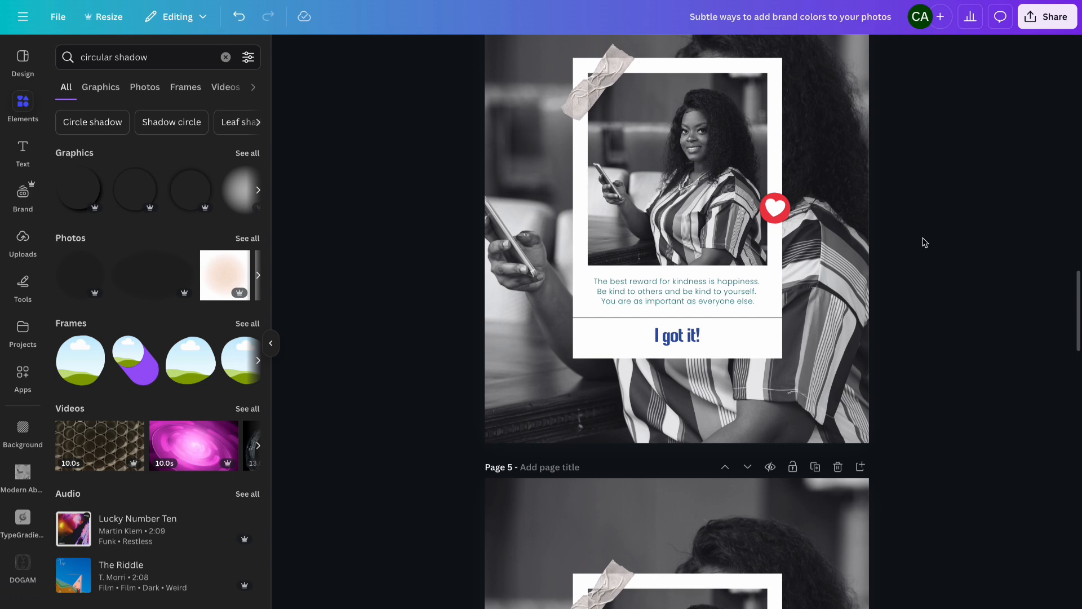
- Copy the teal brand color's hex code #217C82 while trying colors on page 4's "I got it!" heading, leaving it dark blue
scroll(925, 243, "up", 2)
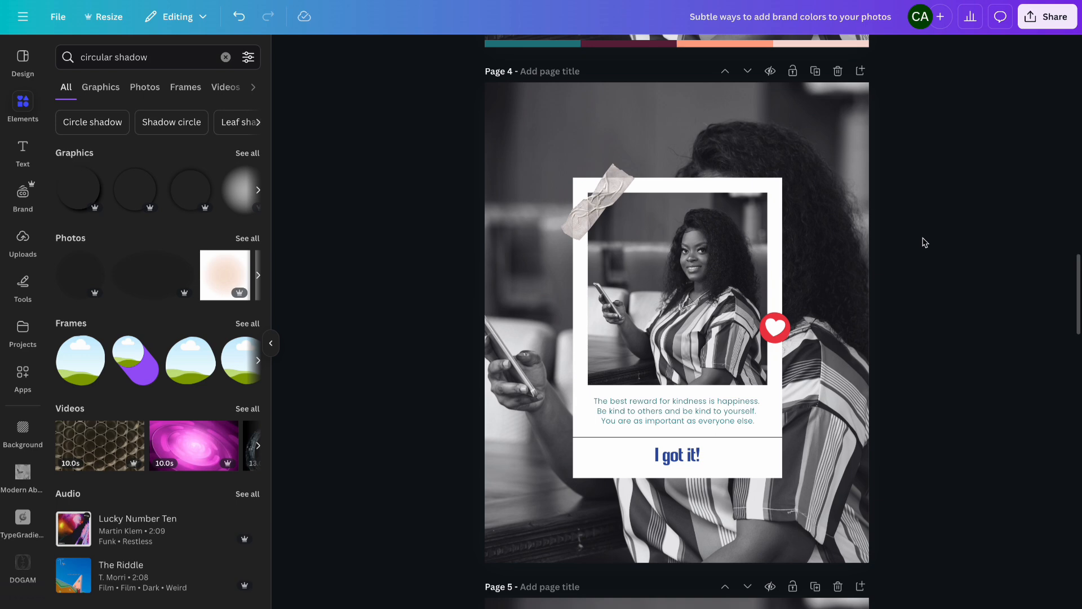
left_click(812, 159)
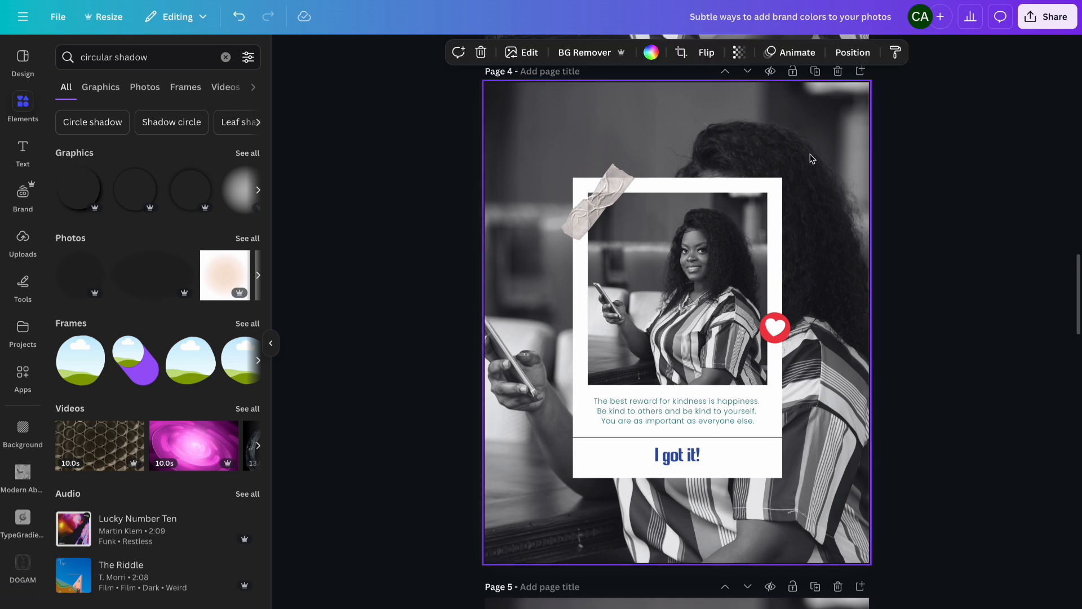
left_click(686, 459)
left_click(551, 55)
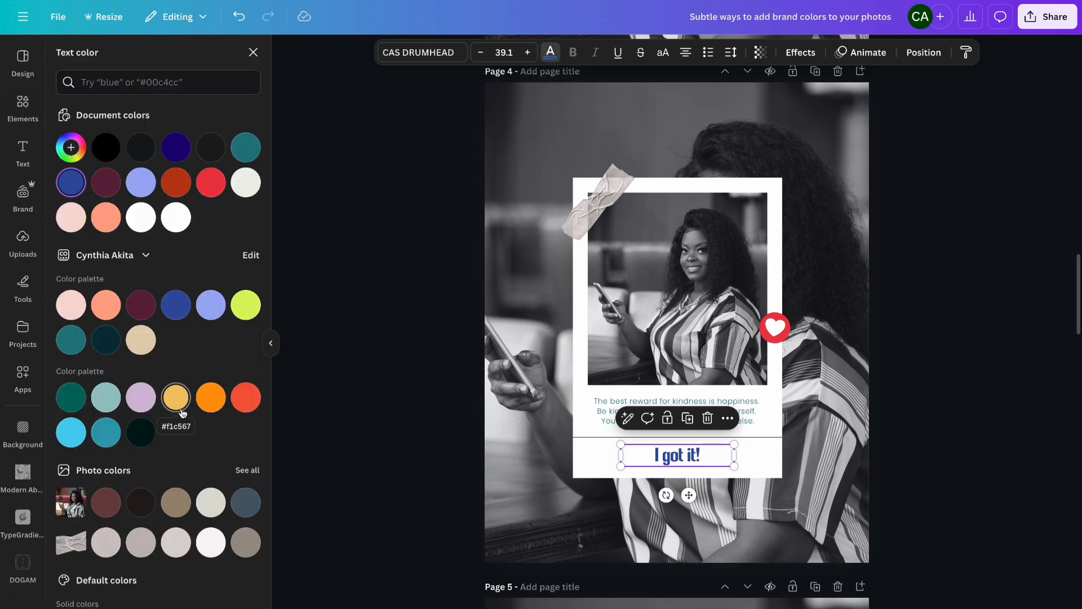
left_click(72, 343)
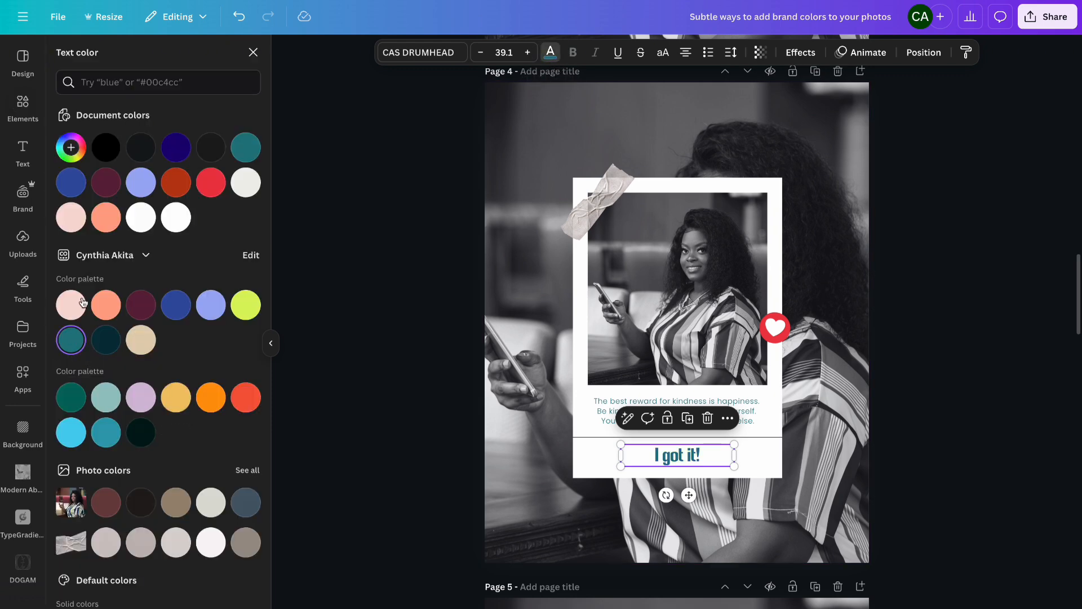
left_click(67, 158)
key("ctrl+c")
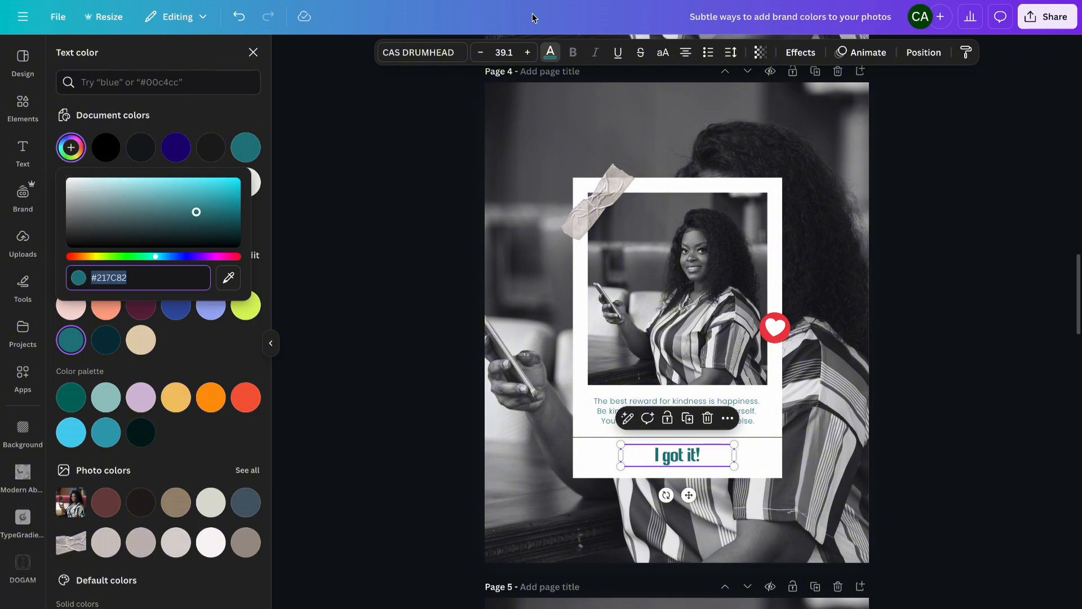
scroll(576, 130, "up", 10)
scroll(577, 130, "down", 10)
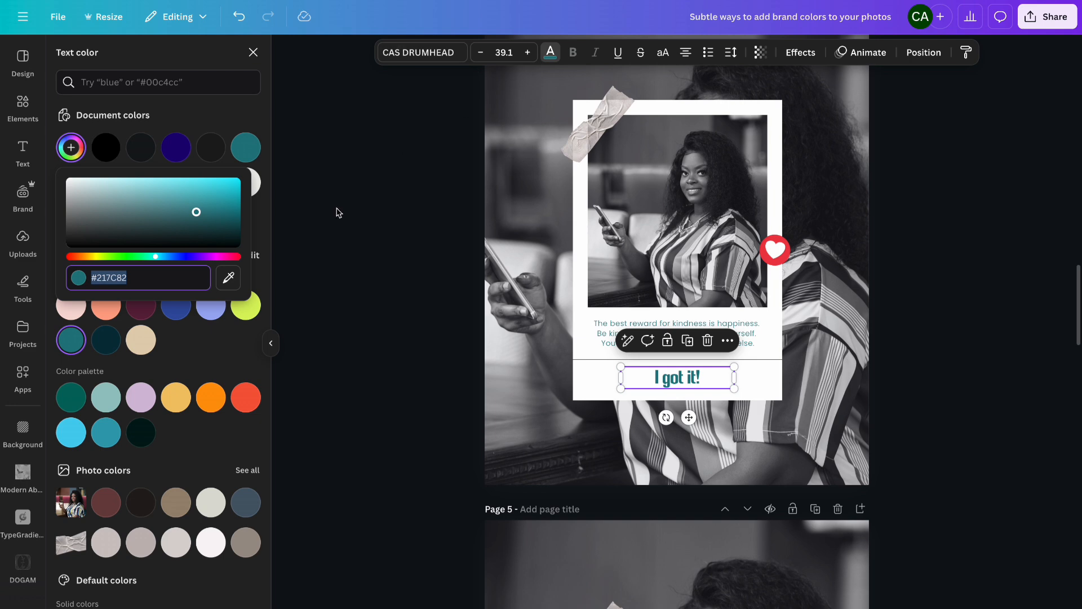
left_click(106, 340)
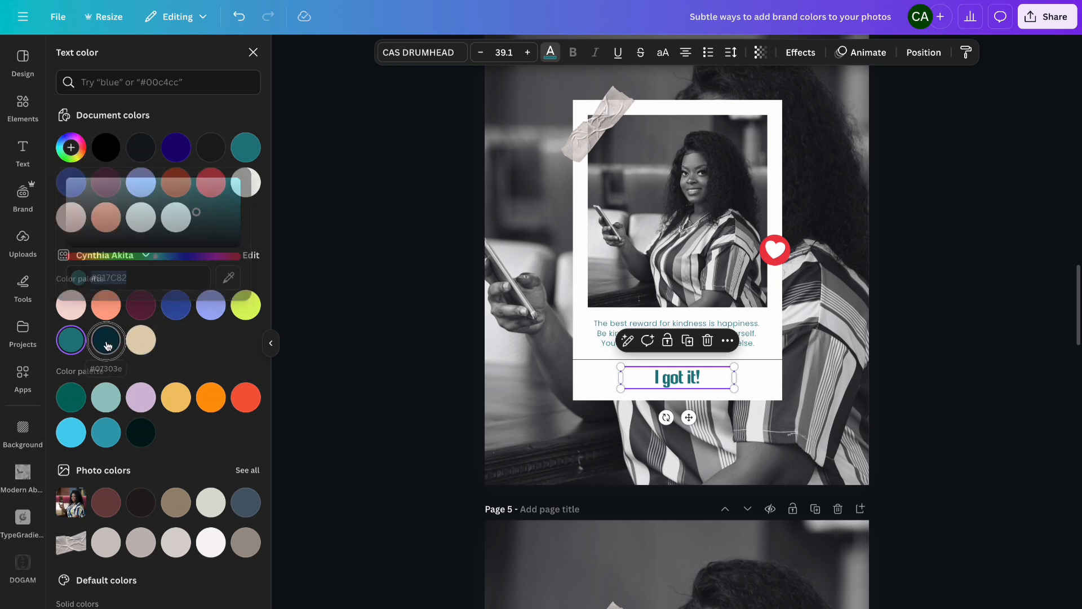
left_click(179, 311)
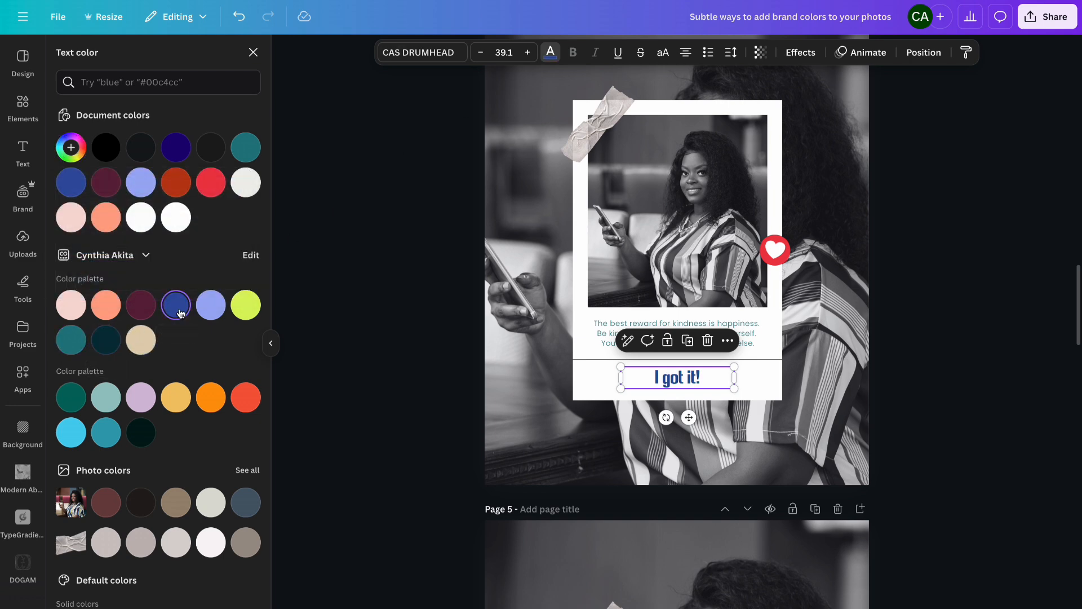
- Duplicate page 4
scroll(842, 184, "up", 2)
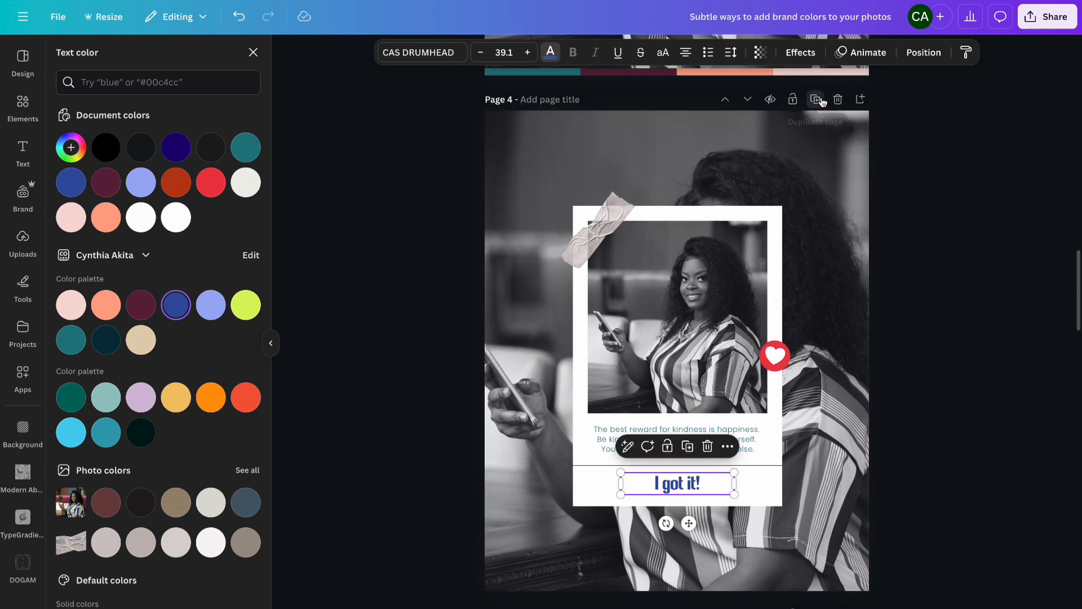
left_click(820, 100)
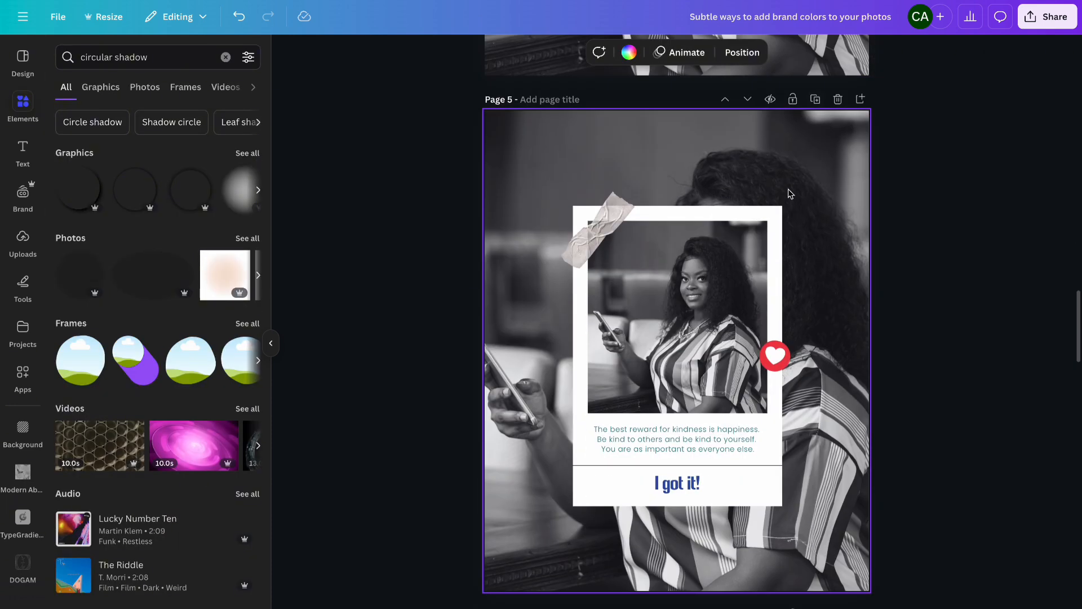
- Color page 5's quote text and "I got it!" heading black
left_click(679, 446)
left_click(550, 55)
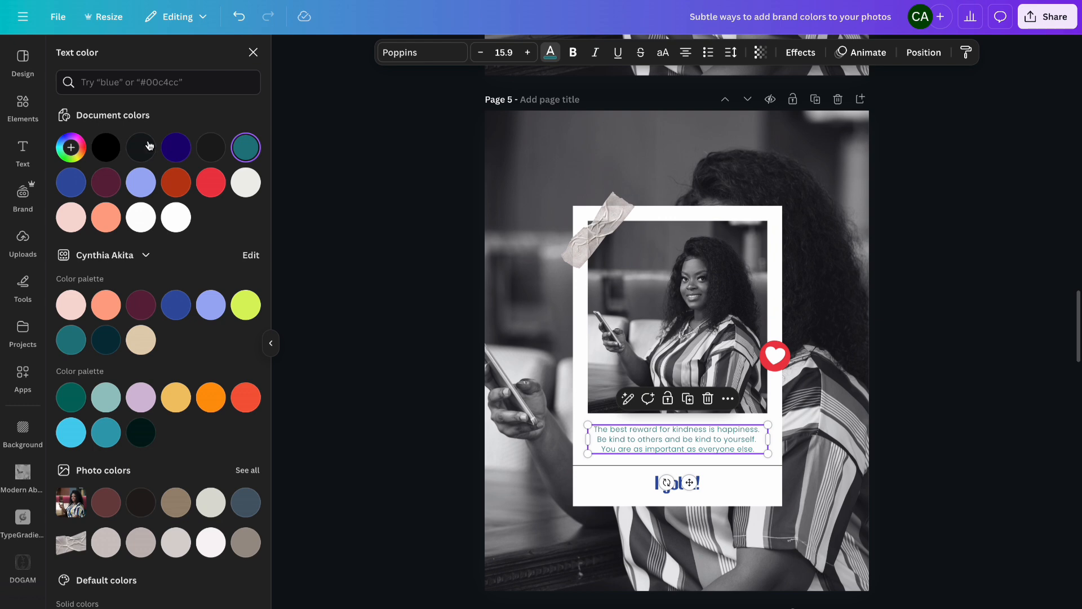
left_click(106, 147)
left_click(628, 482)
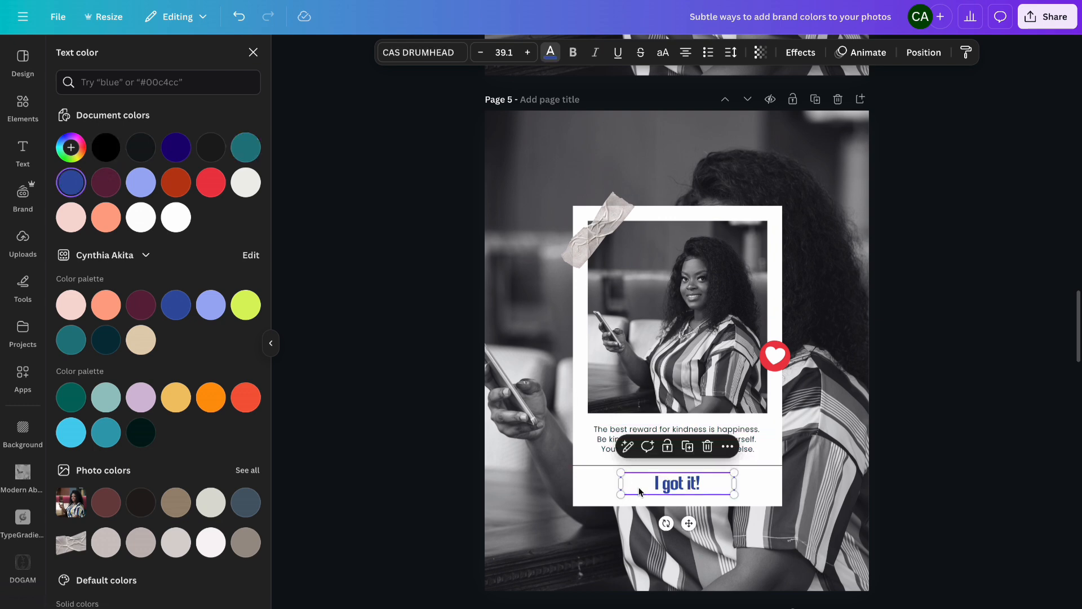
left_click(108, 146)
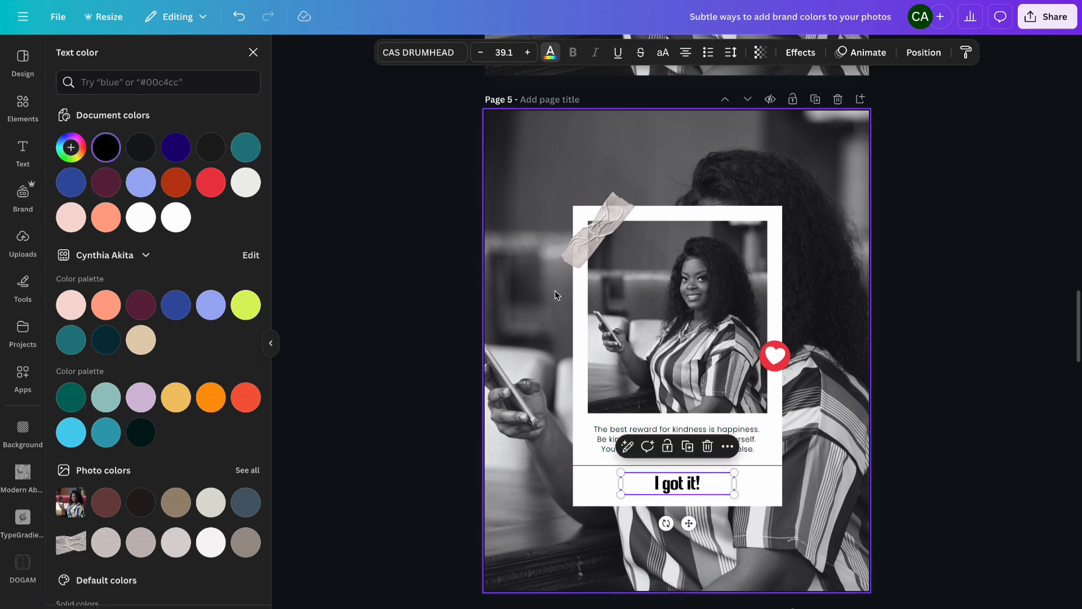
- Apply a custom duotone to page 5's background photo with the shadows color set to #217C82
left_click(543, 289)
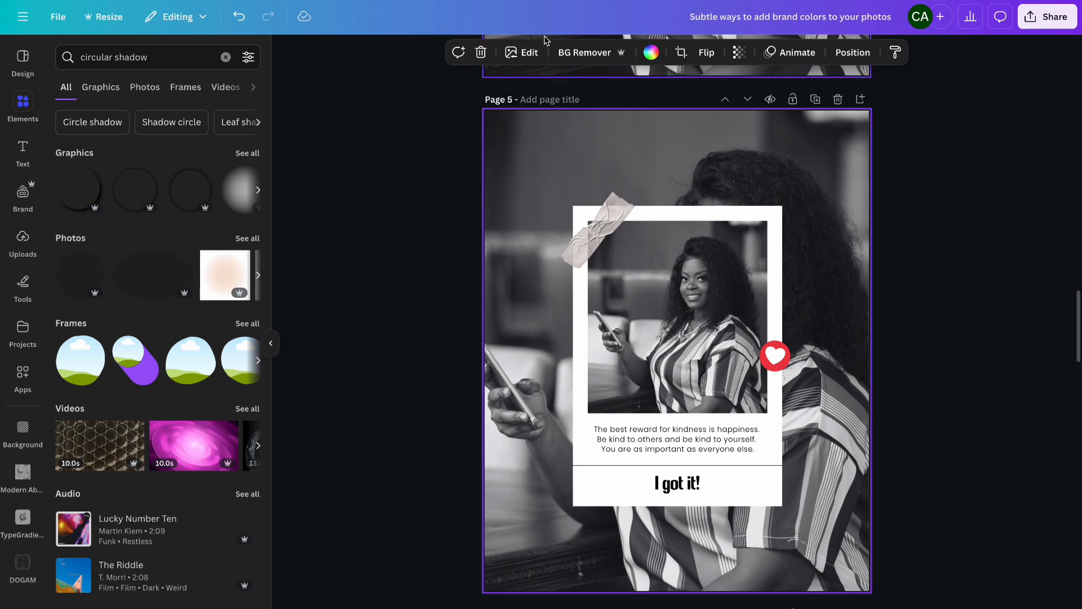
left_click(522, 52)
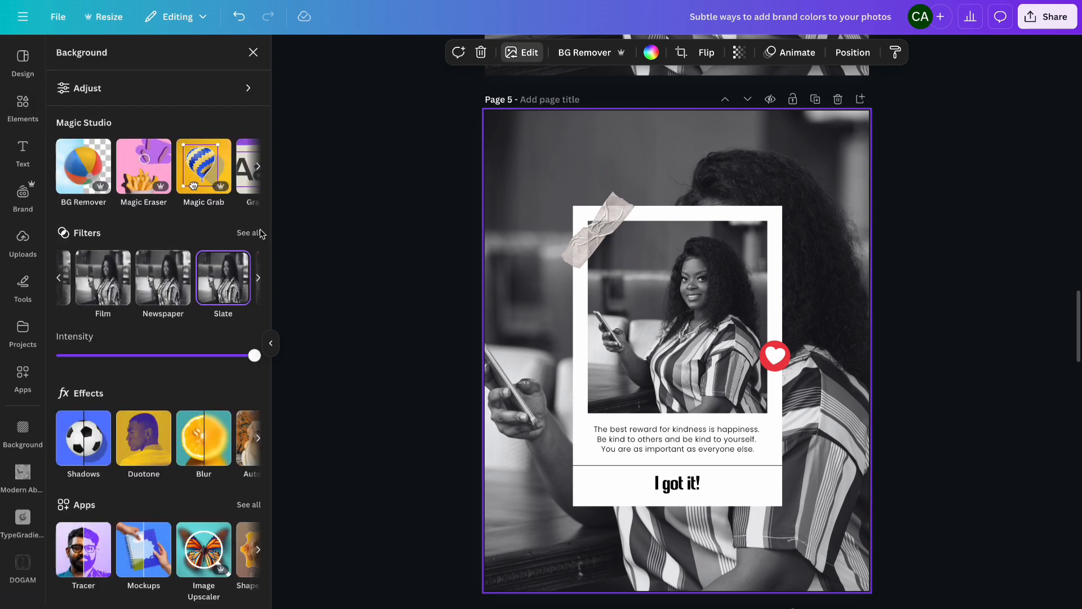
left_click(144, 438)
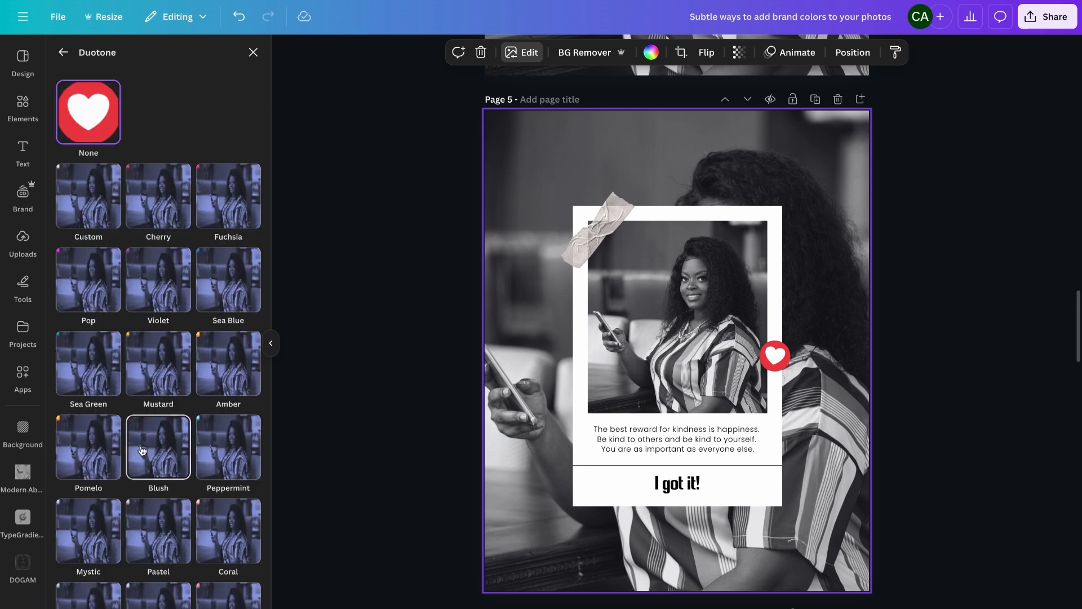
left_click(88, 199)
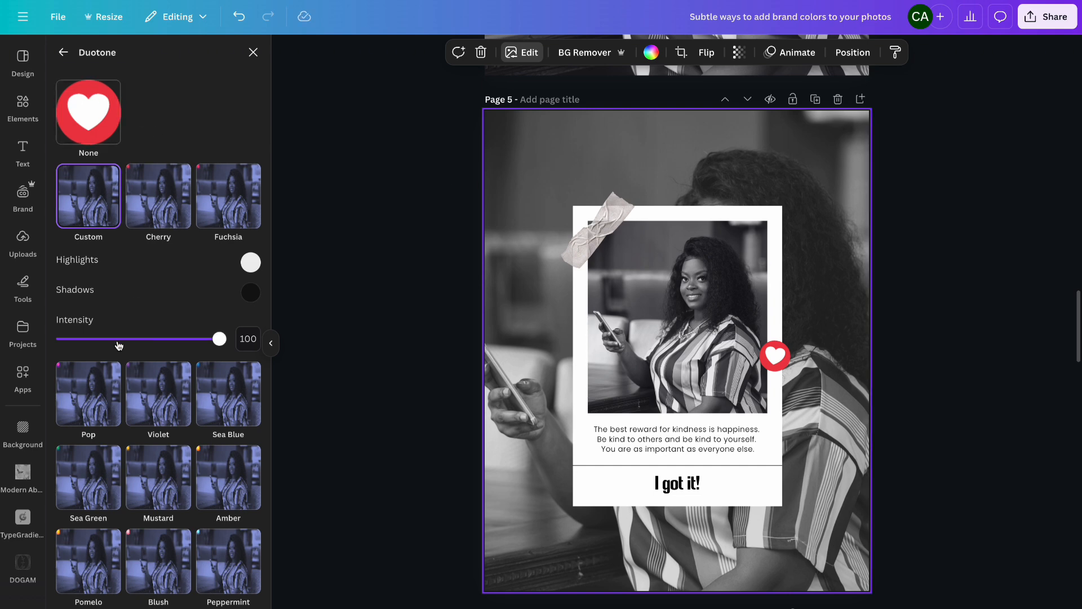
left_click(250, 295)
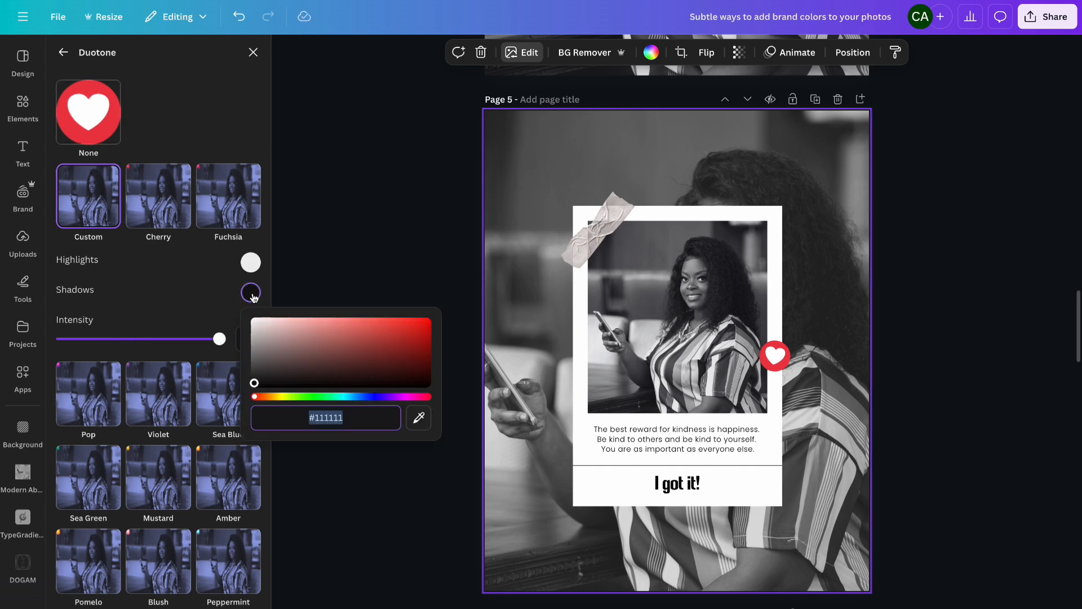
key("ctrl+v")
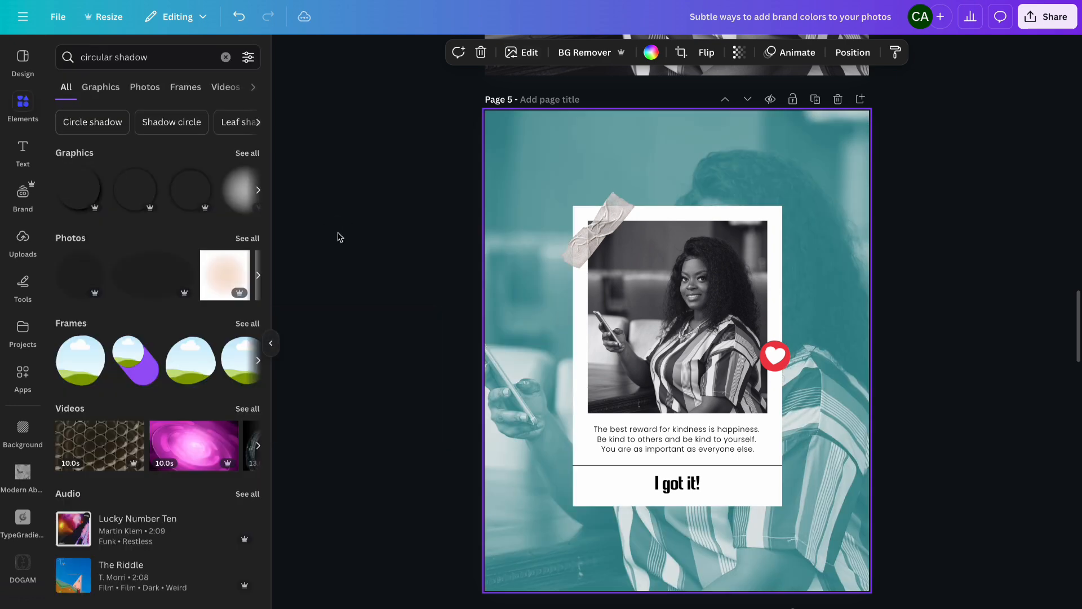
left_click(340, 237)
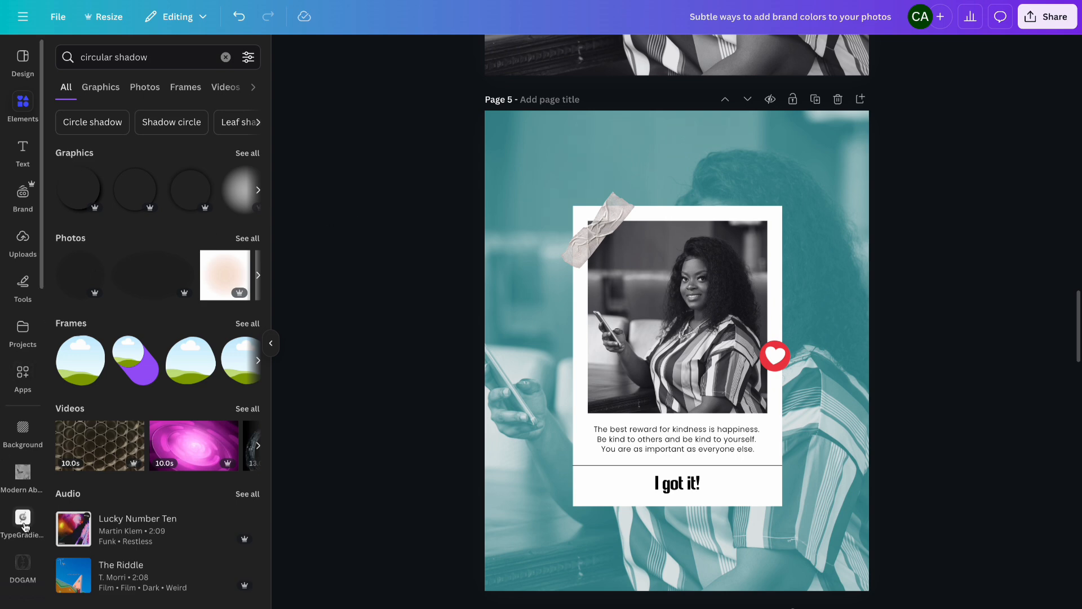
- Add the seated photo of the woman holding a mug from the Me folder to page 5 and crop its sides narrower
scroll(24, 529, "down", 5)
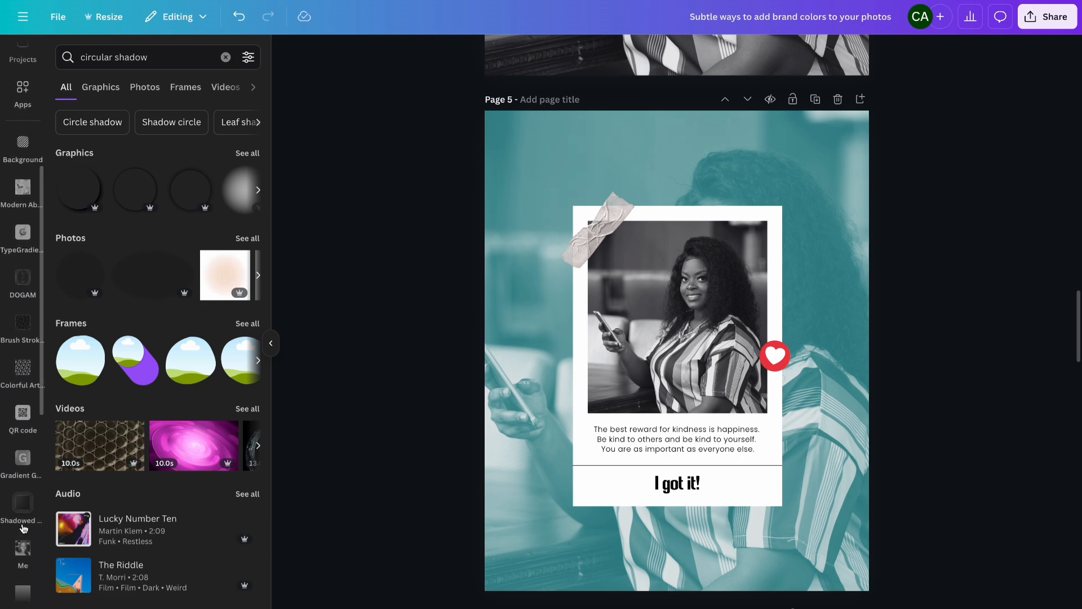
left_click(23, 530)
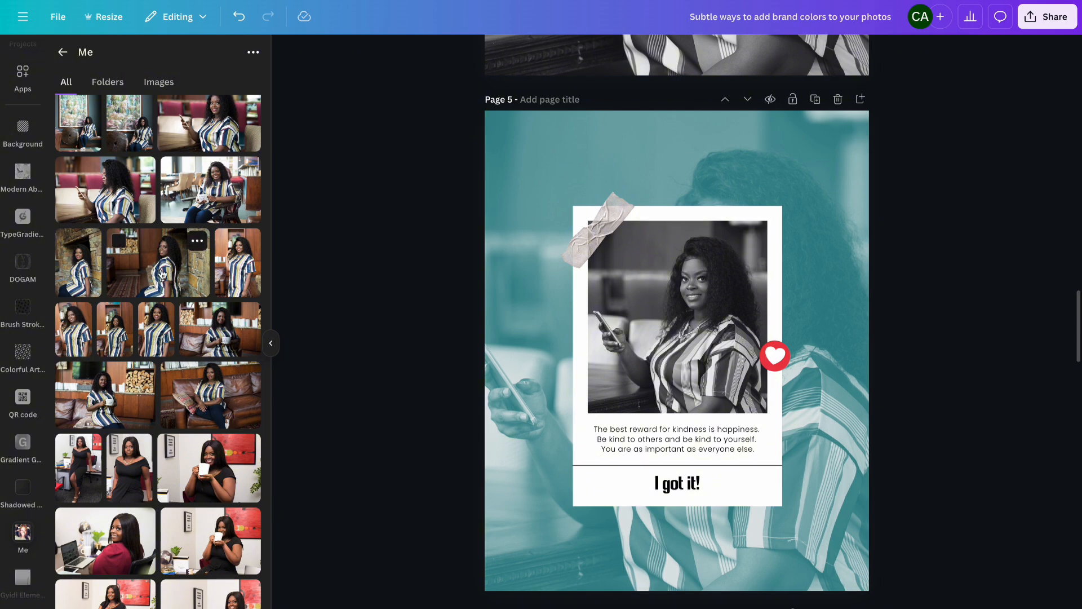
scroll(161, 274, "down", 3)
scroll(162, 275, "up", 4)
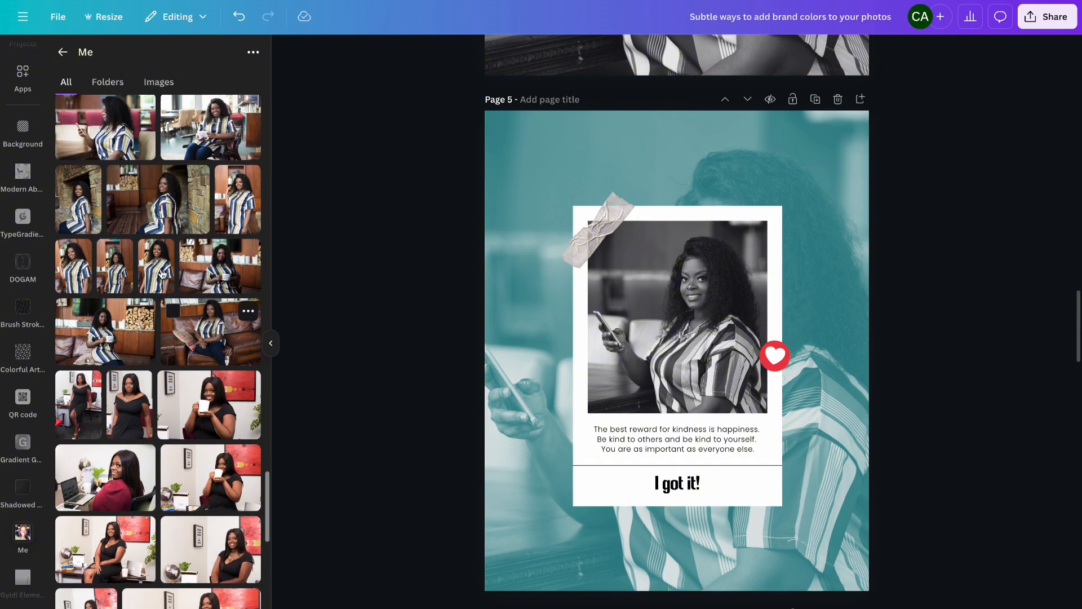
scroll(161, 274, "up", 2)
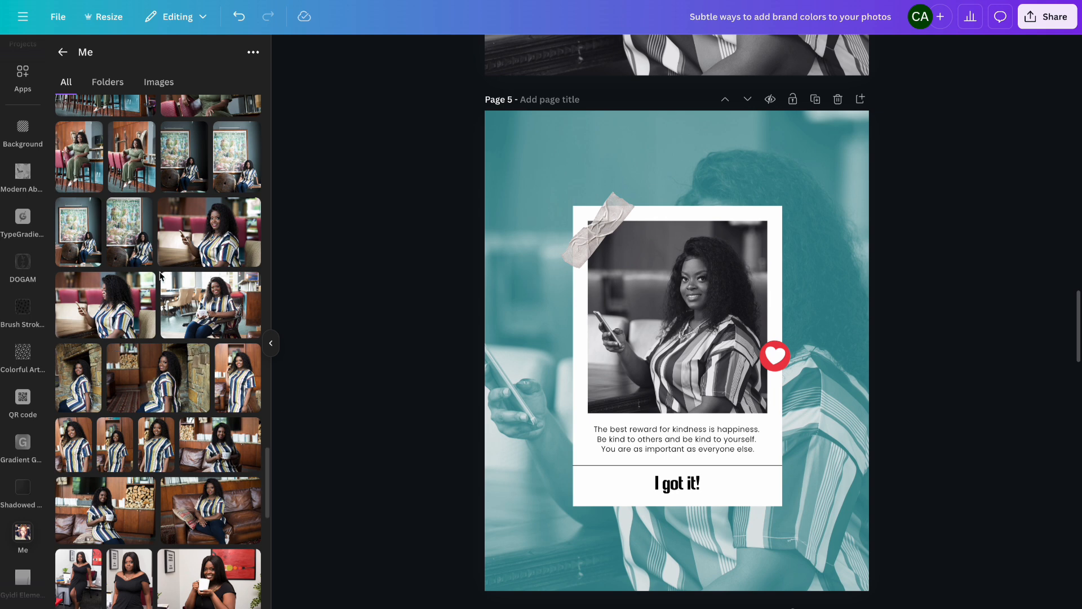
left_click(95, 512)
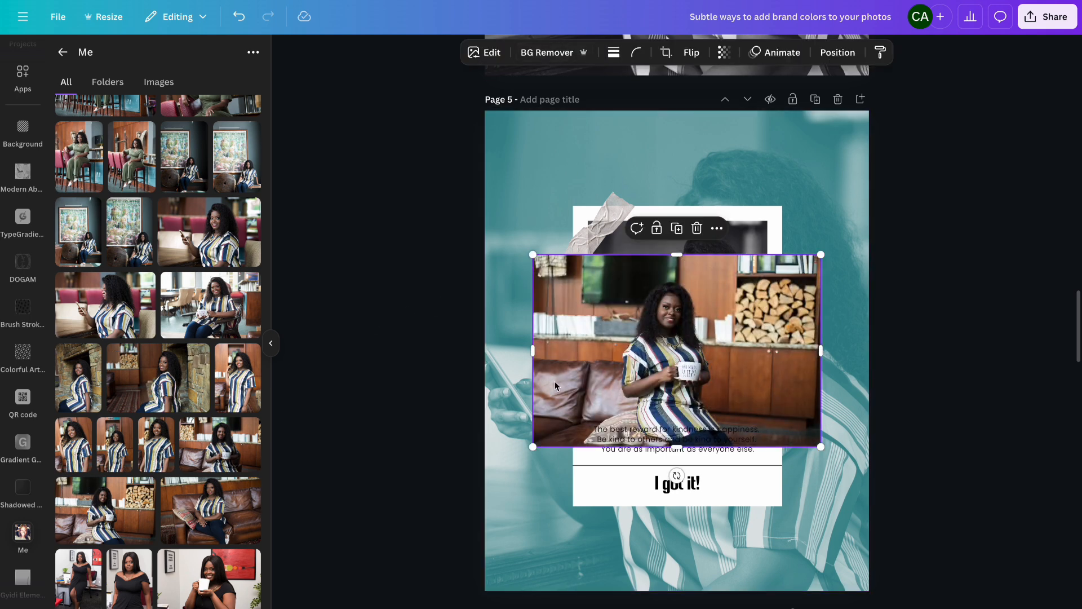
left_click_drag(535, 355, 612, 361)
left_click_drag(821, 351, 730, 351)
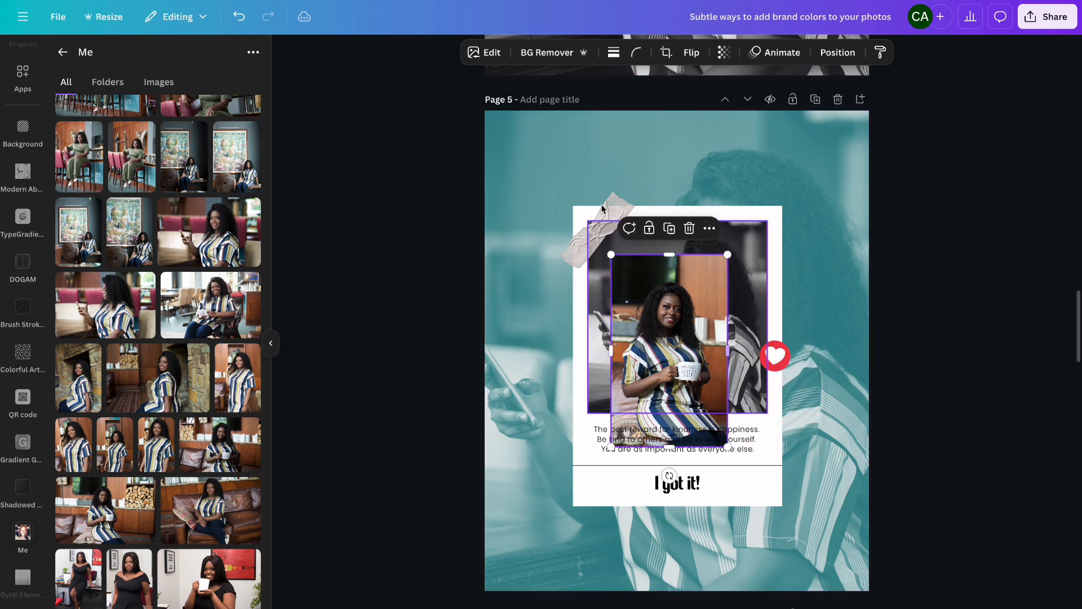
- Remove the new photo's background and enlarge the cutout along page 5's left edge
left_click(541, 52)
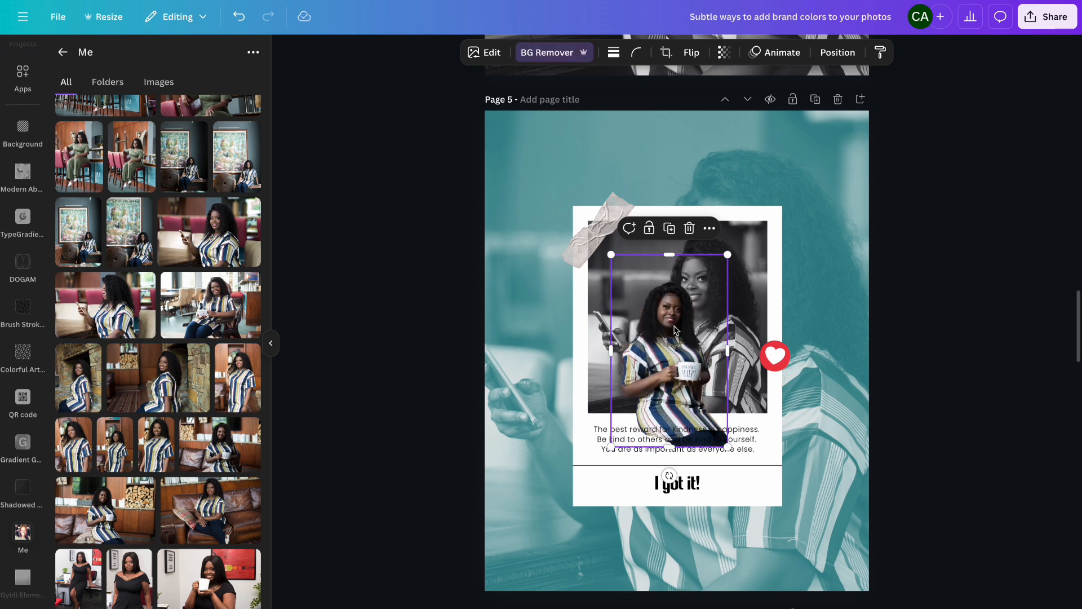
left_click_drag(674, 333, 524, 493)
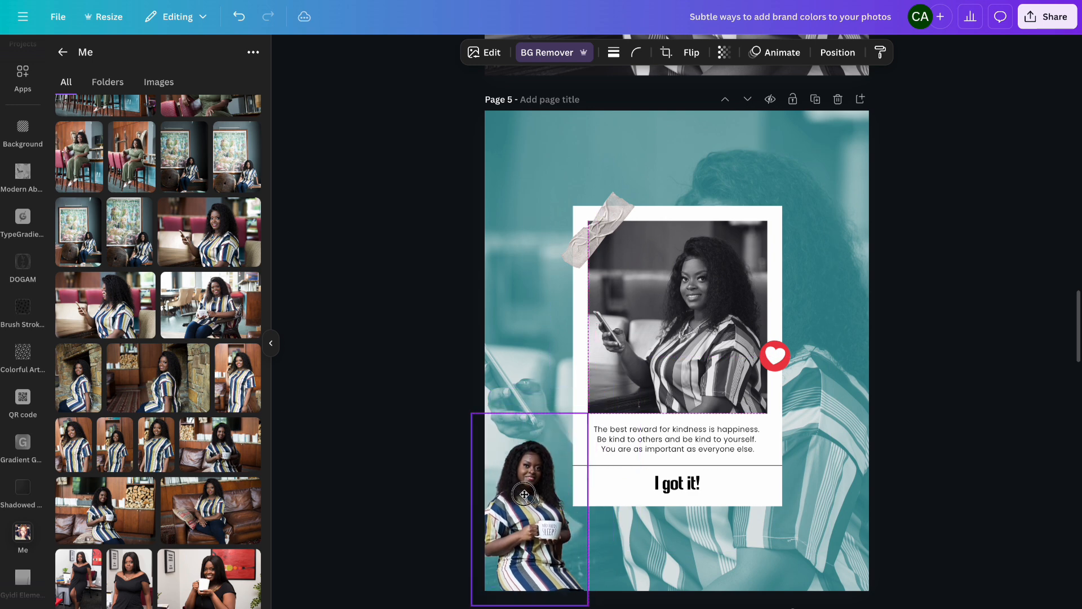
left_click_drag(587, 411, 733, 137)
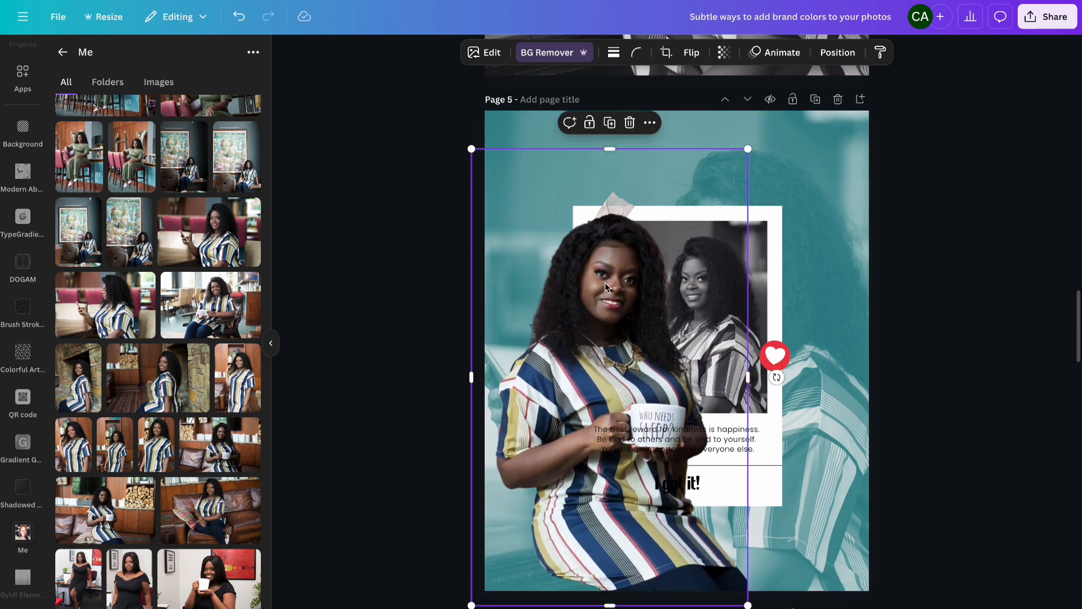
left_click_drag(605, 283, 530, 299)
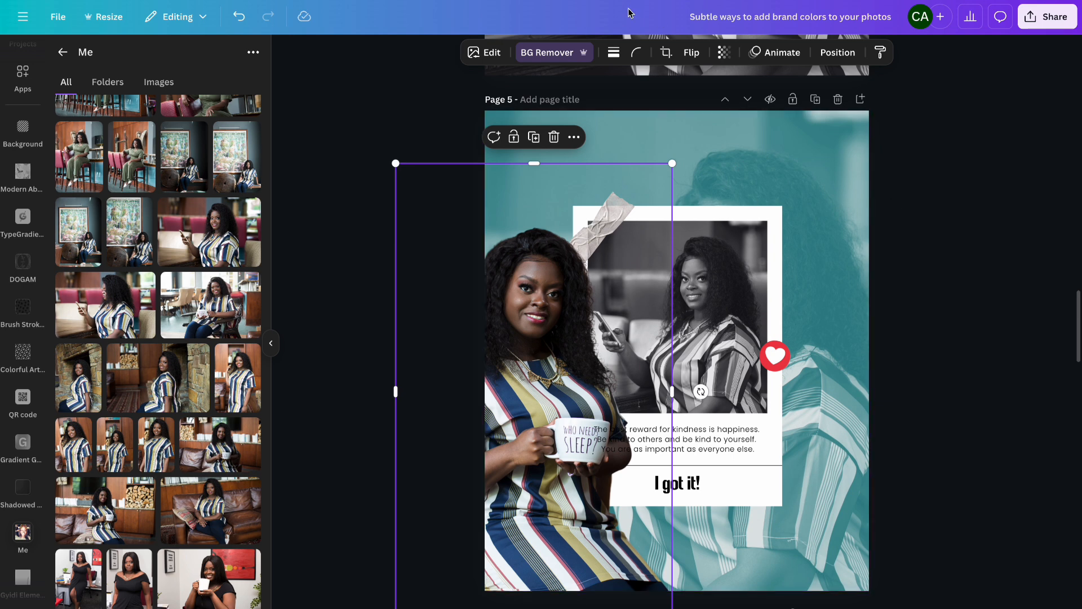
- Change the cutout's layer order so it sits behind page 5's quote text
left_click(838, 52)
left_click(152, 249)
left_click_drag(152, 248, 159, 159)
left_click(934, 230)
- Right-align page 5's quote text, narrow its text box and set its font size to 12.9
left_click(738, 437)
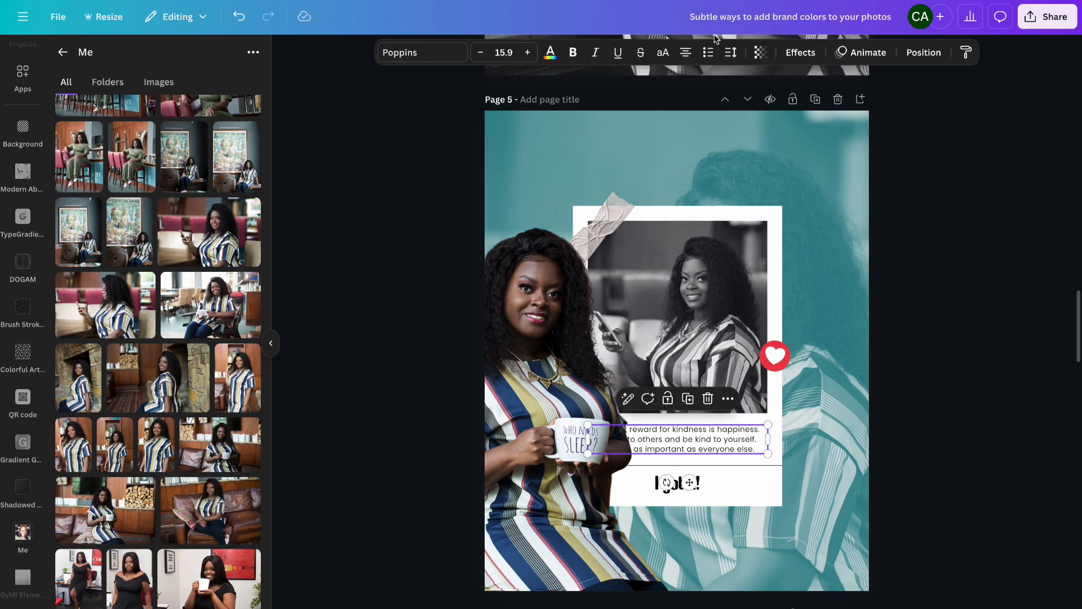
left_click(687, 54)
left_click_drag(586, 438, 633, 439)
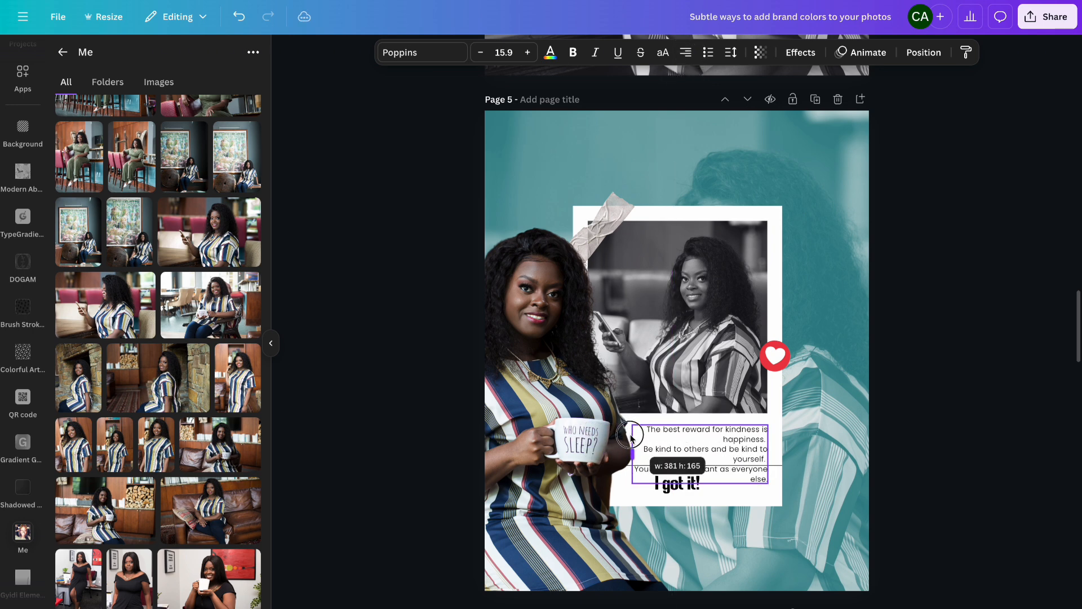
left_click(481, 53)
left_click(480, 53)
left_click(481, 53)
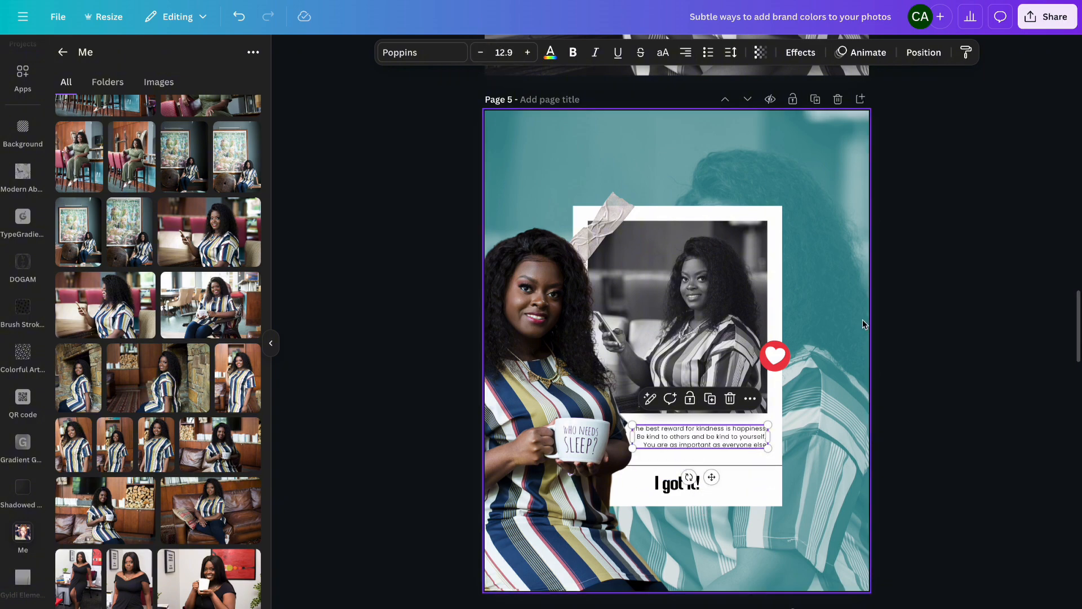
left_click(938, 289)
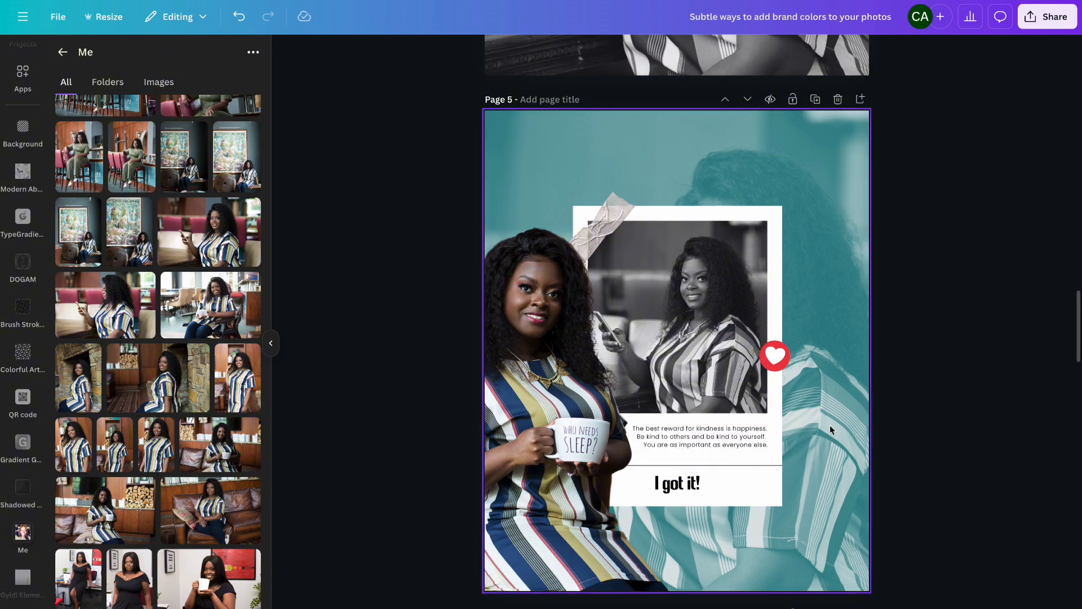
- Nudge page 5's quote text slightly downward
left_click(763, 442)
key("Down")
key("Down")
key("Down")
key("Down")
key("Down")
key("Down")
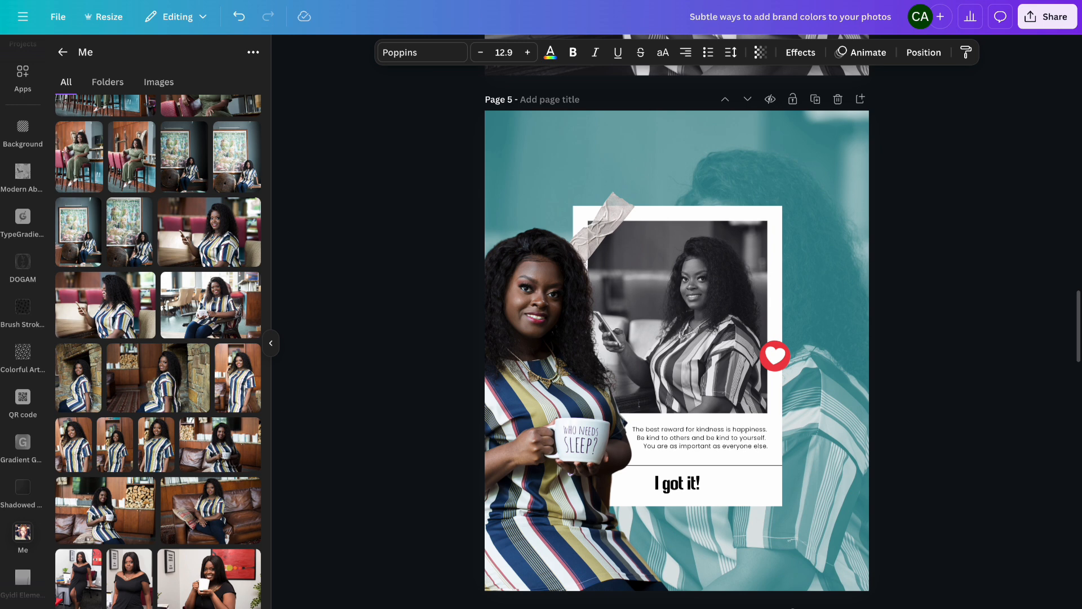
left_click(971, 307)
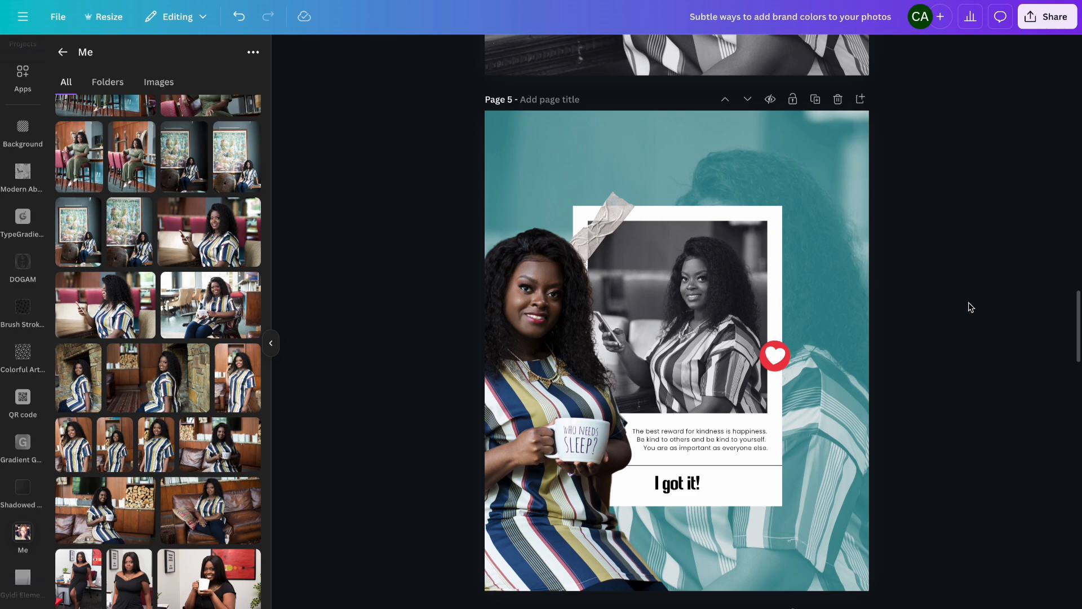
- Duplicate page 8 with the woman behind the Welcome Autumn note
scroll(971, 308, "down", 20)
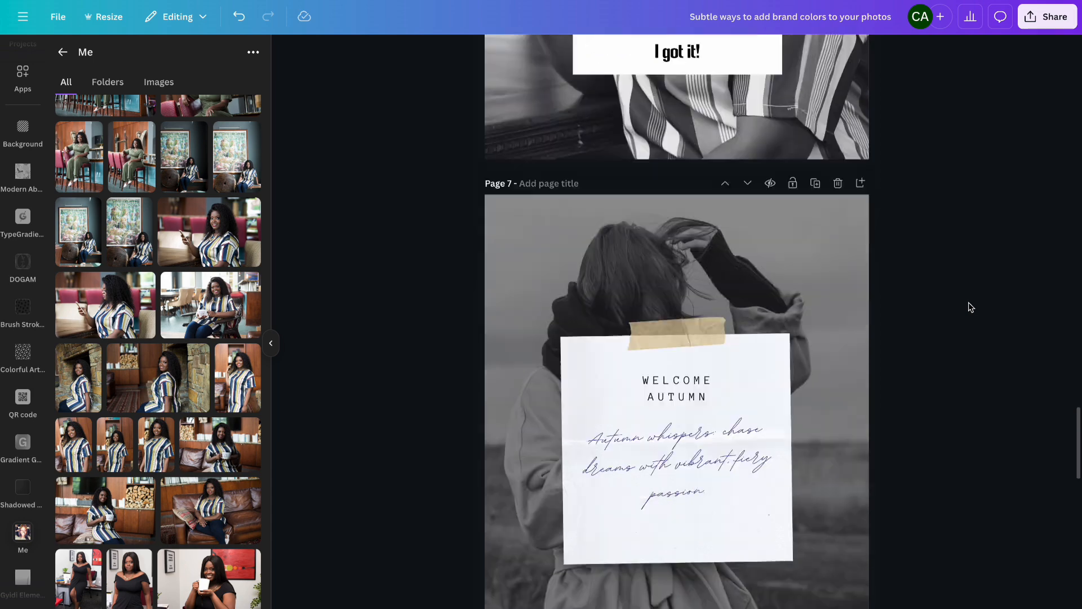
scroll(971, 308, "down", 5)
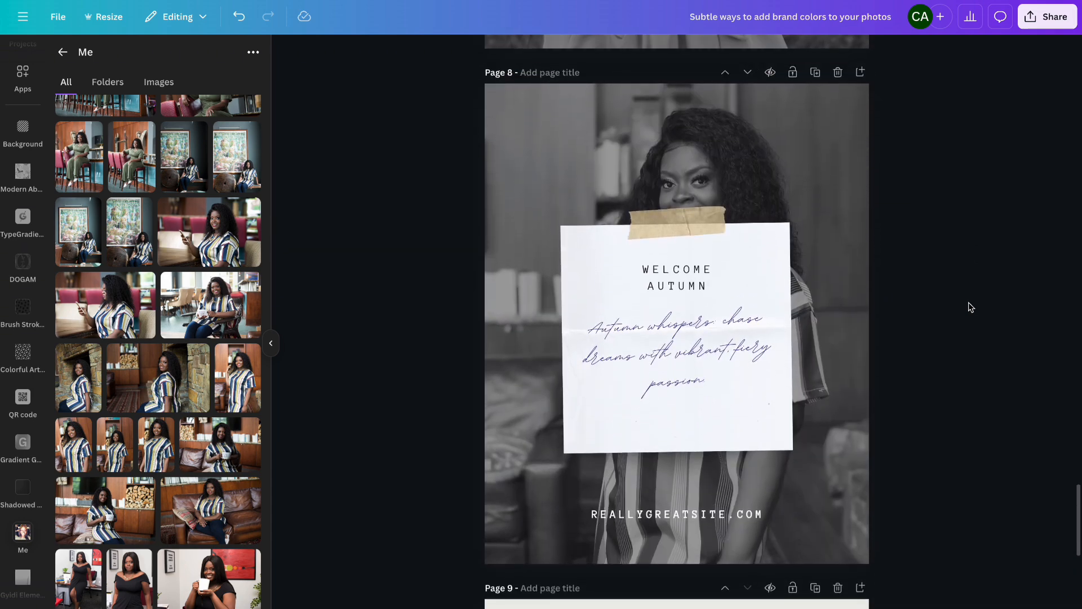
left_click(812, 151)
left_click(527, 52)
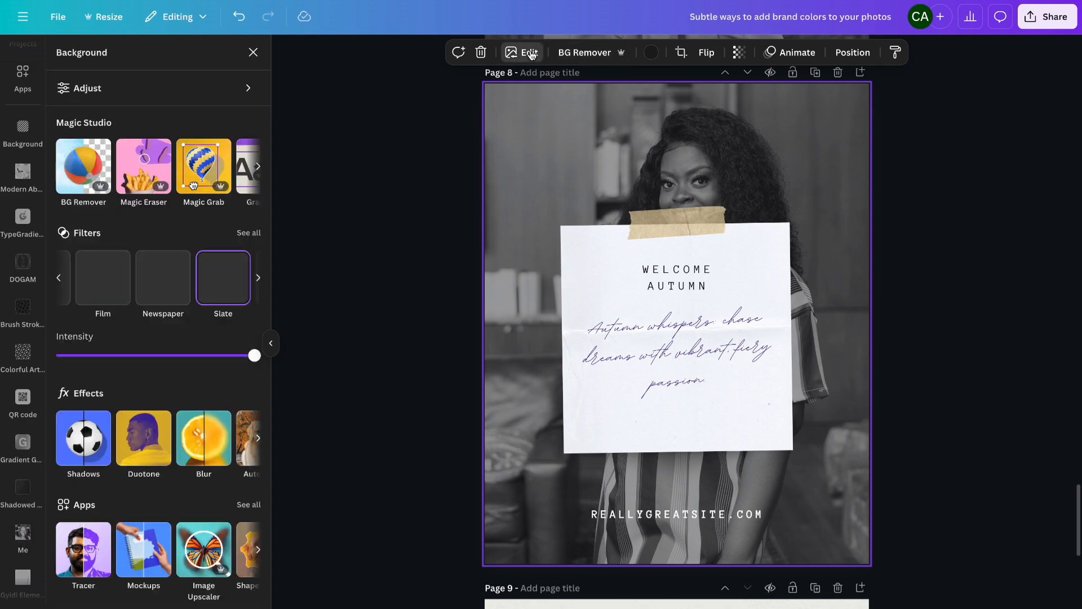
left_click(815, 73)
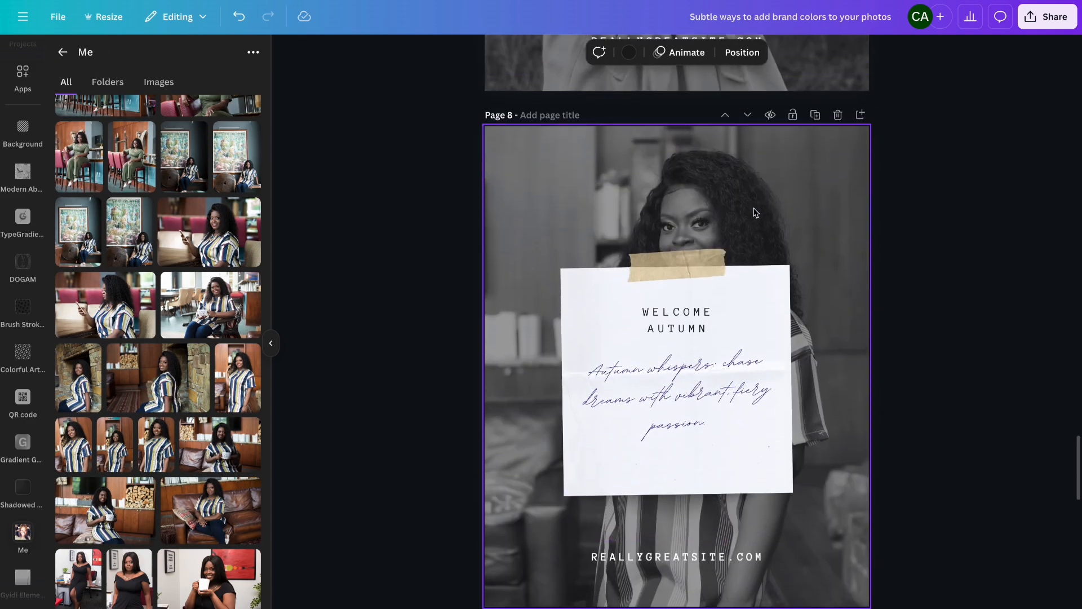
- Apply a custom Duotone to page 8's photo with the shadows color set to #217C82
left_click(755, 212)
left_click(516, 53)
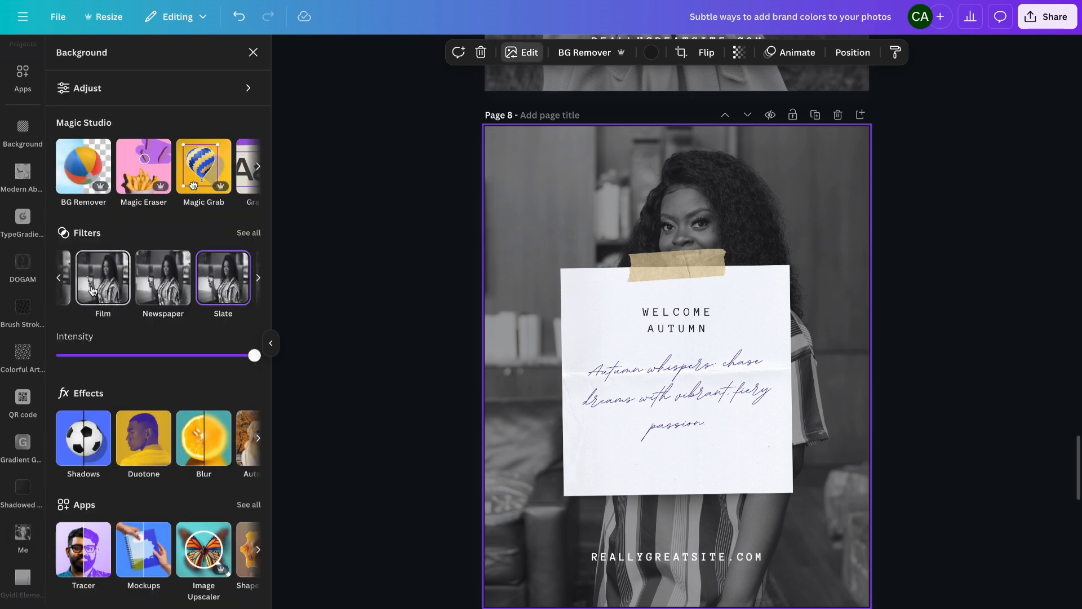
left_click(141, 448)
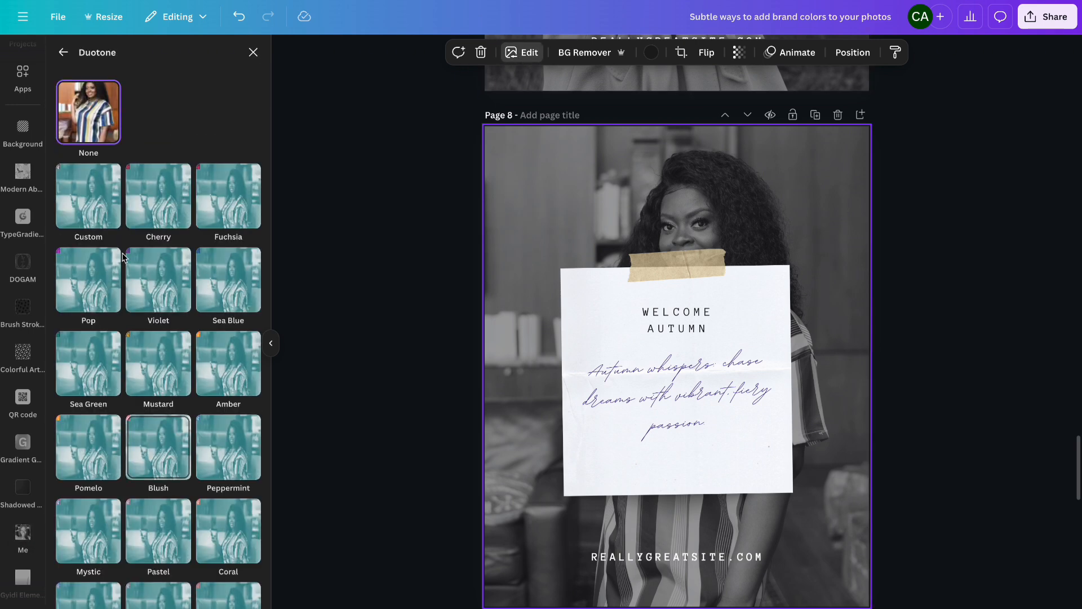
left_click(89, 195)
left_click(251, 293)
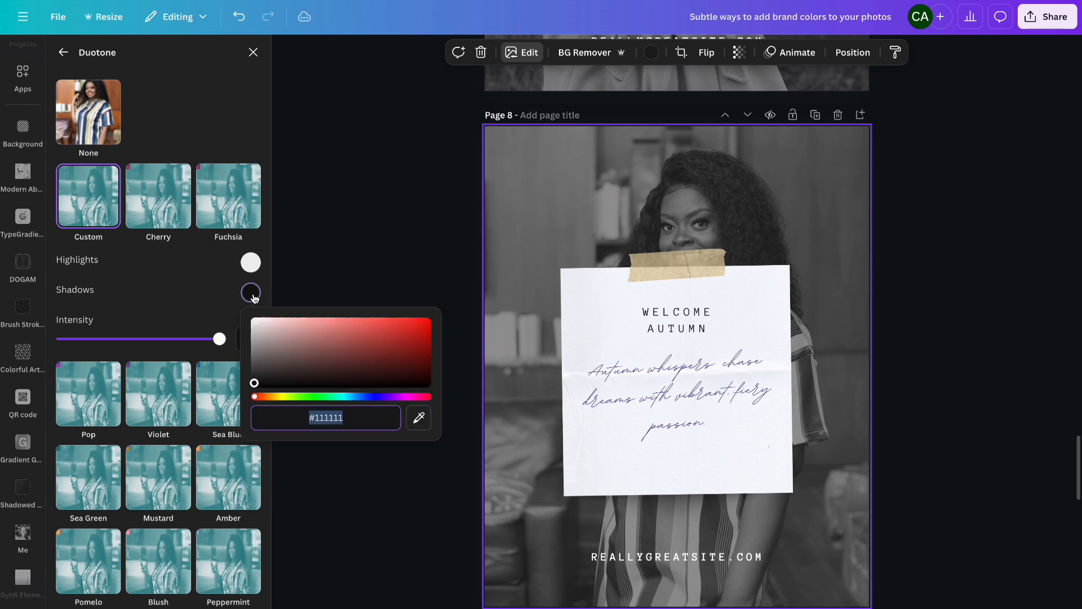
type("#217C82")
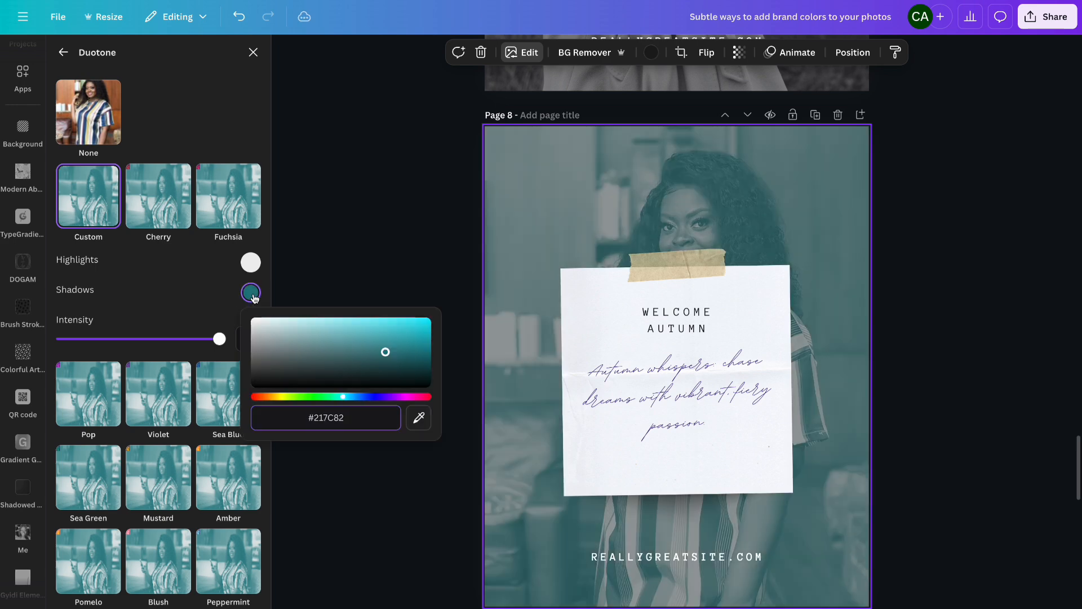
left_click(404, 252)
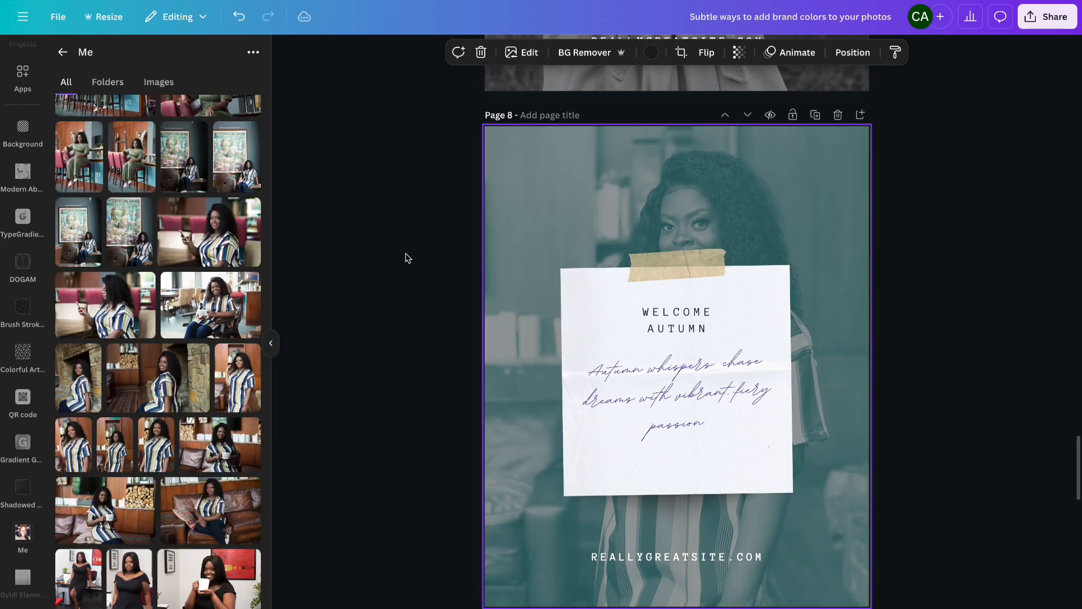
- Color the script quote and the WELCOME AUTUMN heading with the dark teal brand color #07303e
left_click(664, 377)
left_click(550, 52)
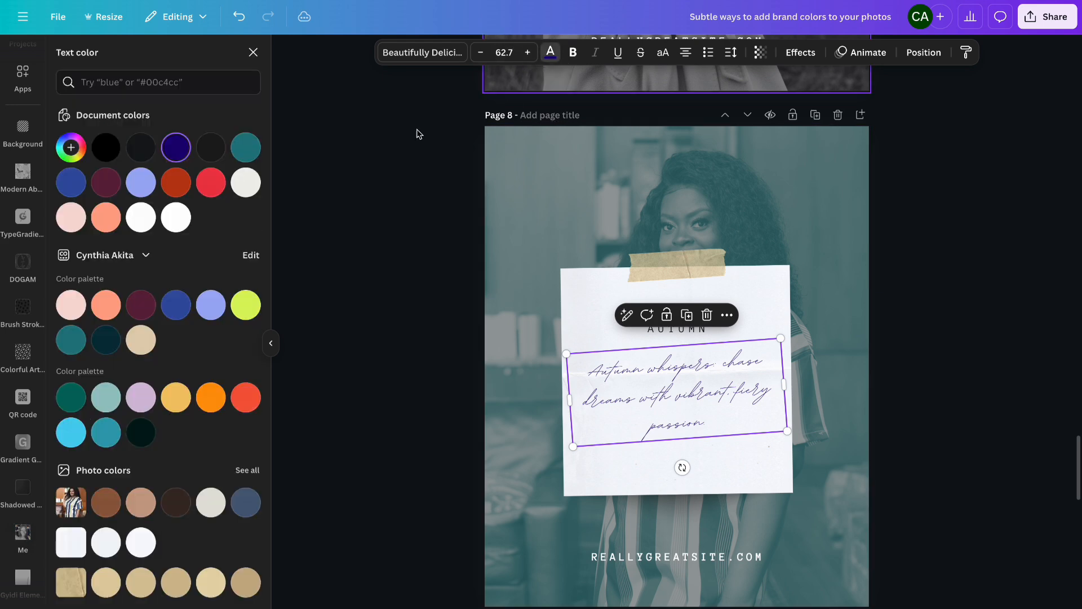
left_click(101, 343)
left_click(648, 329)
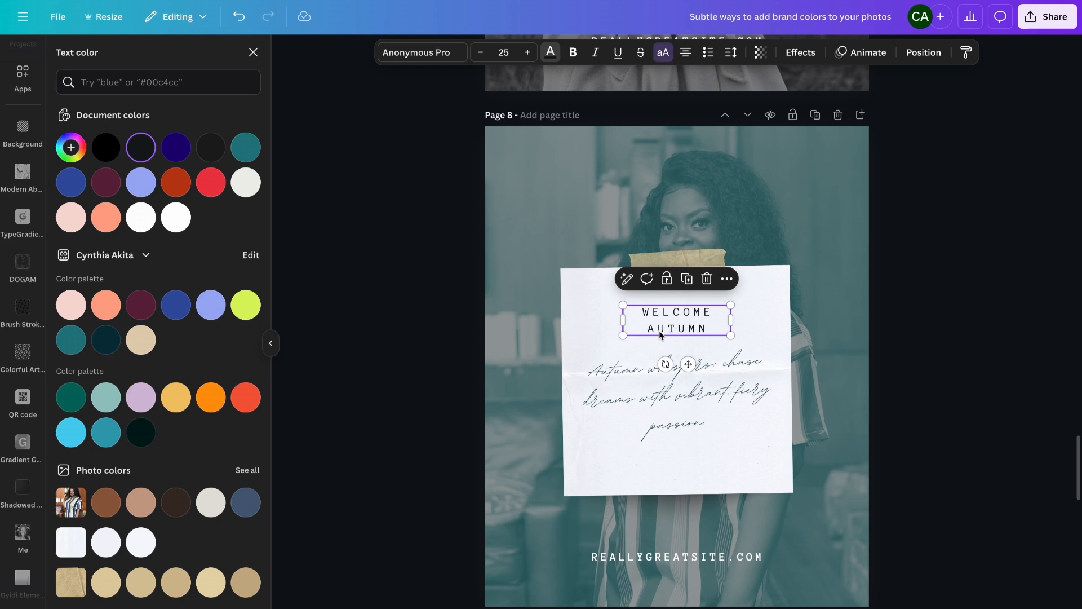
left_click(106, 342)
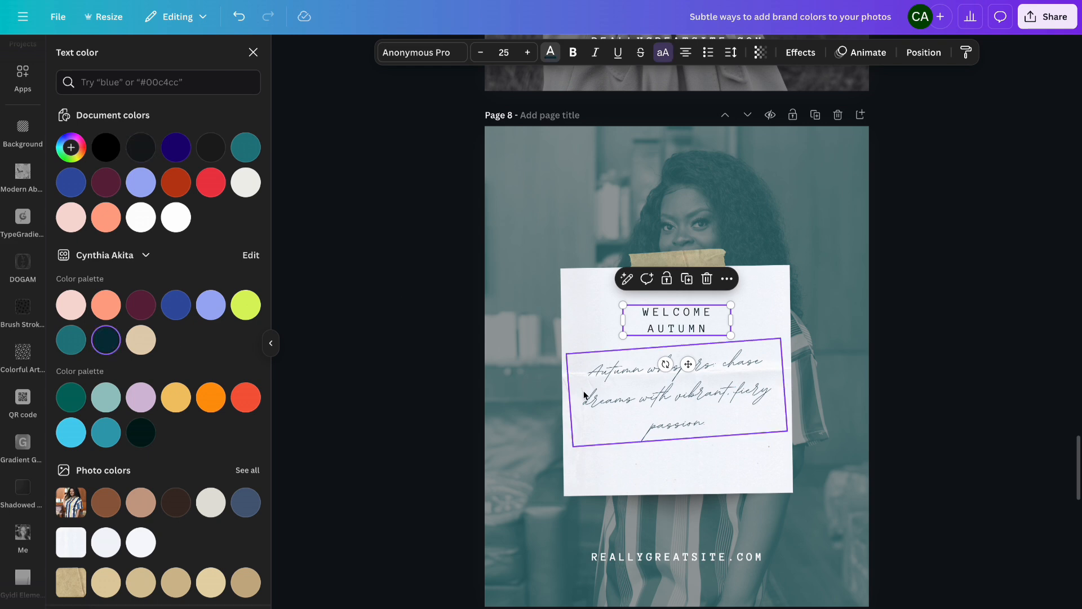
- Change the photo's duotone color to the blue brand palette swatch
left_click(969, 213)
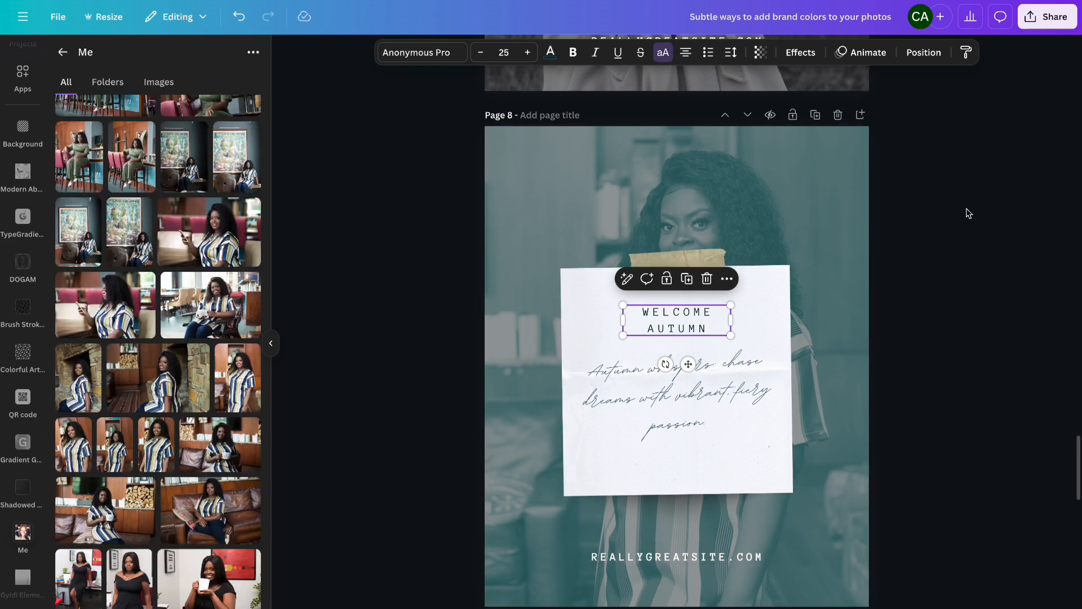
left_click(969, 214)
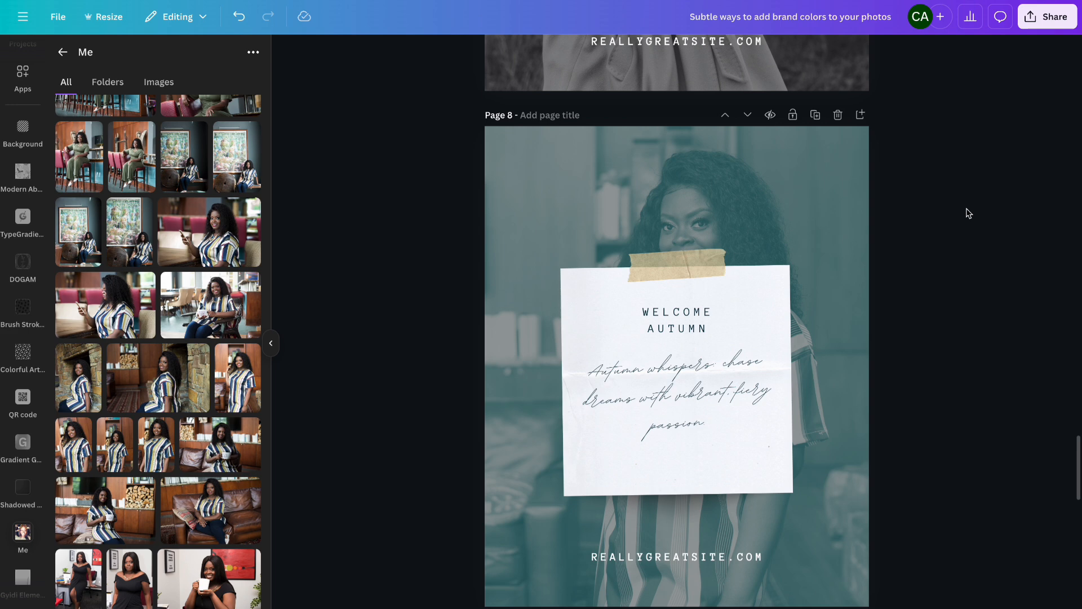
left_click(748, 222)
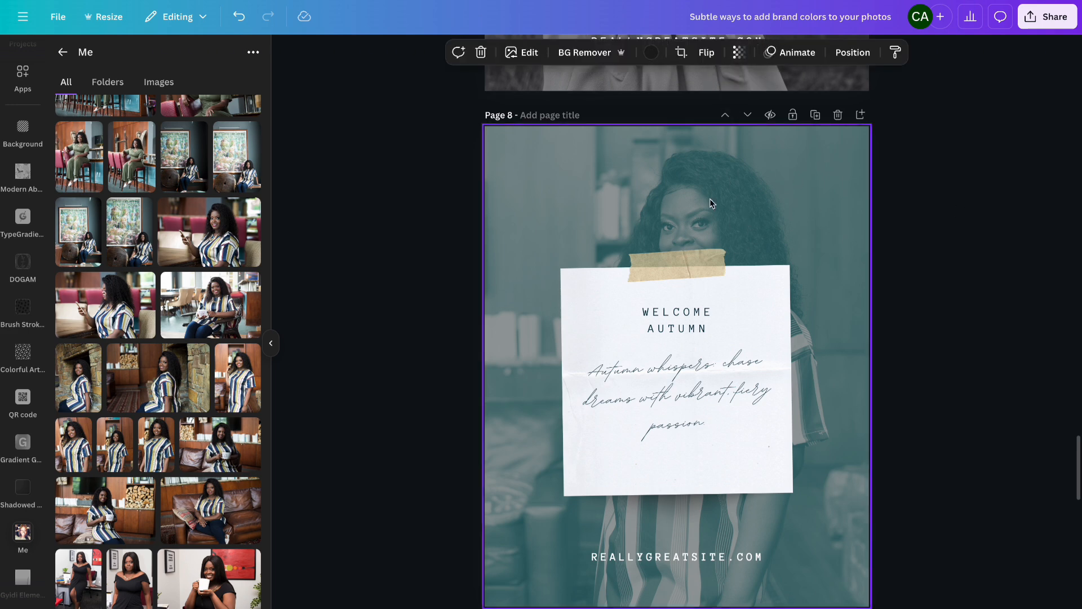
left_click(653, 53)
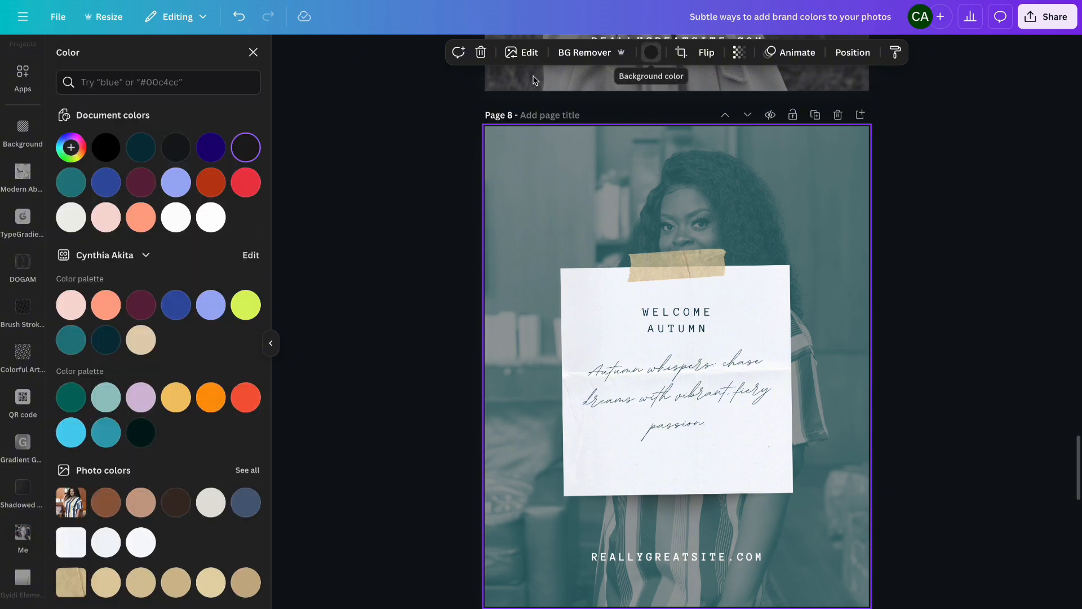
left_click(135, 310)
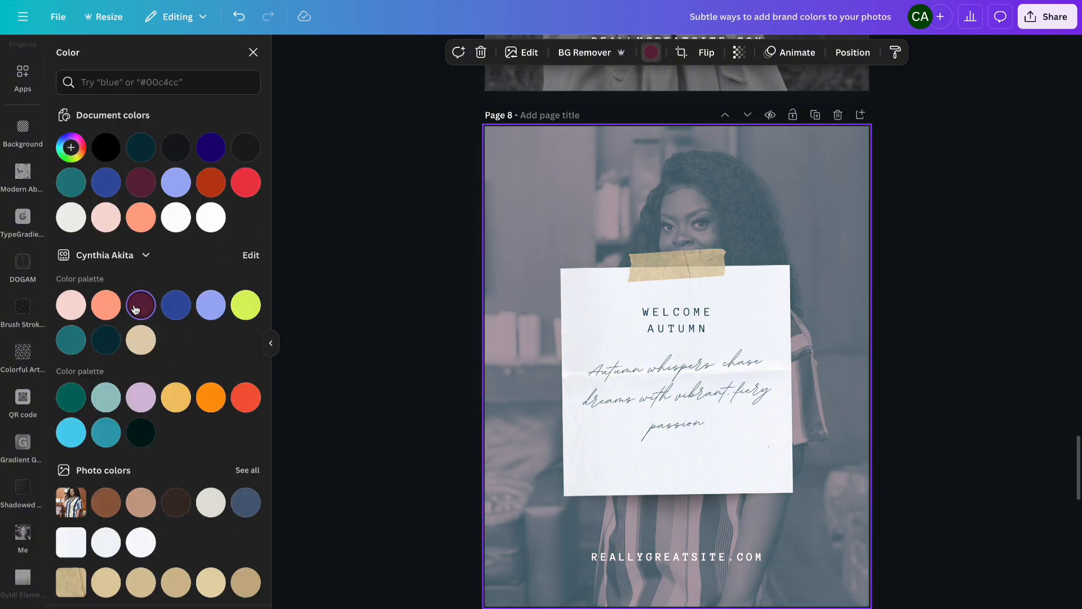
left_click(179, 310)
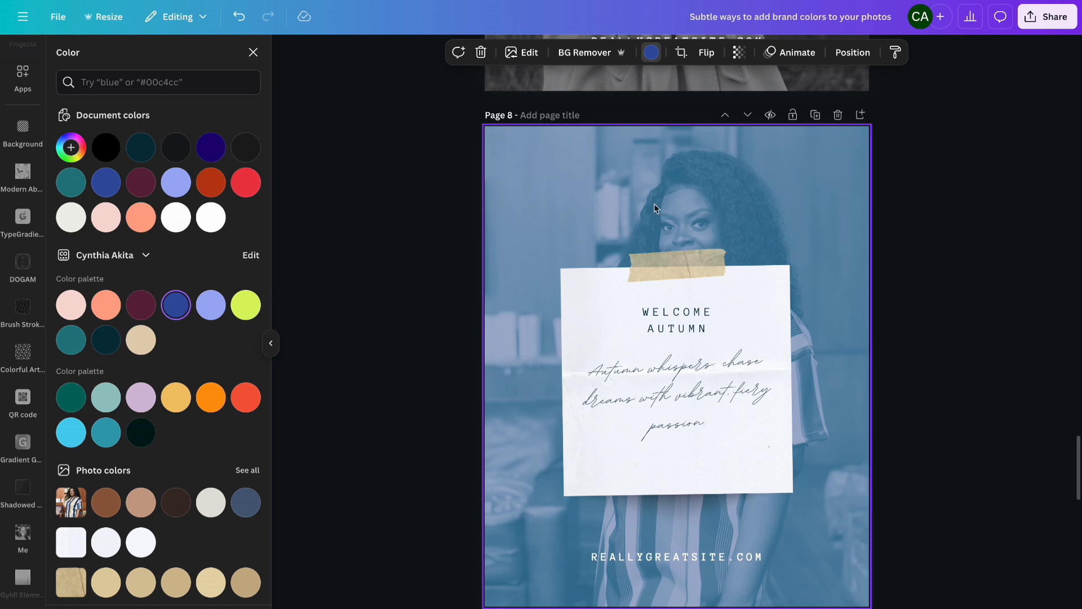
left_click(931, 290)
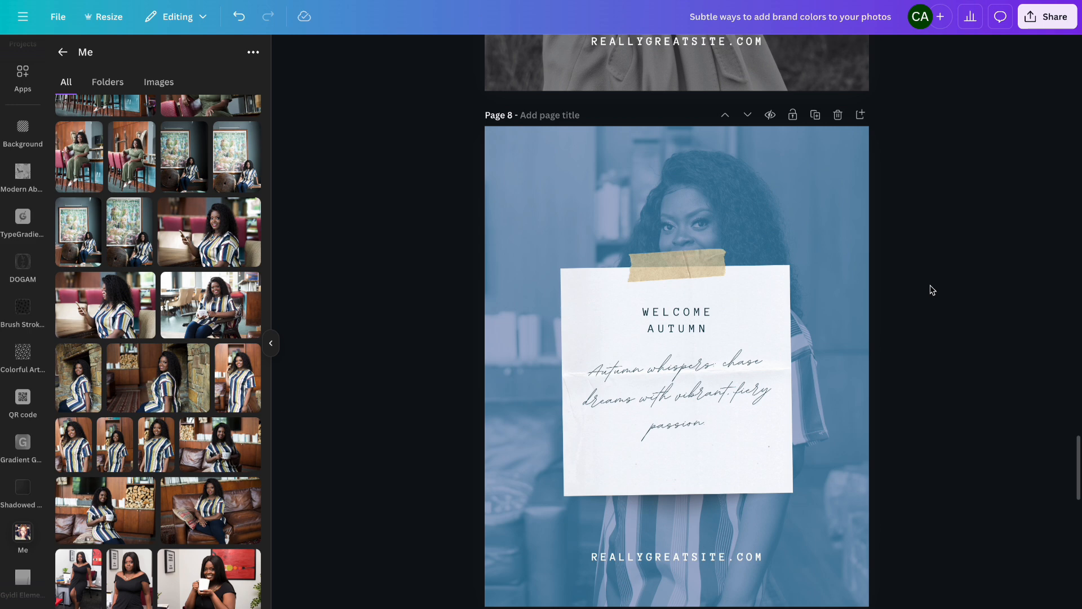
- Set the WELCOME AUTUMN heading's font to CAS DRUMHEAD Regular
scroll(932, 290, "down", 2)
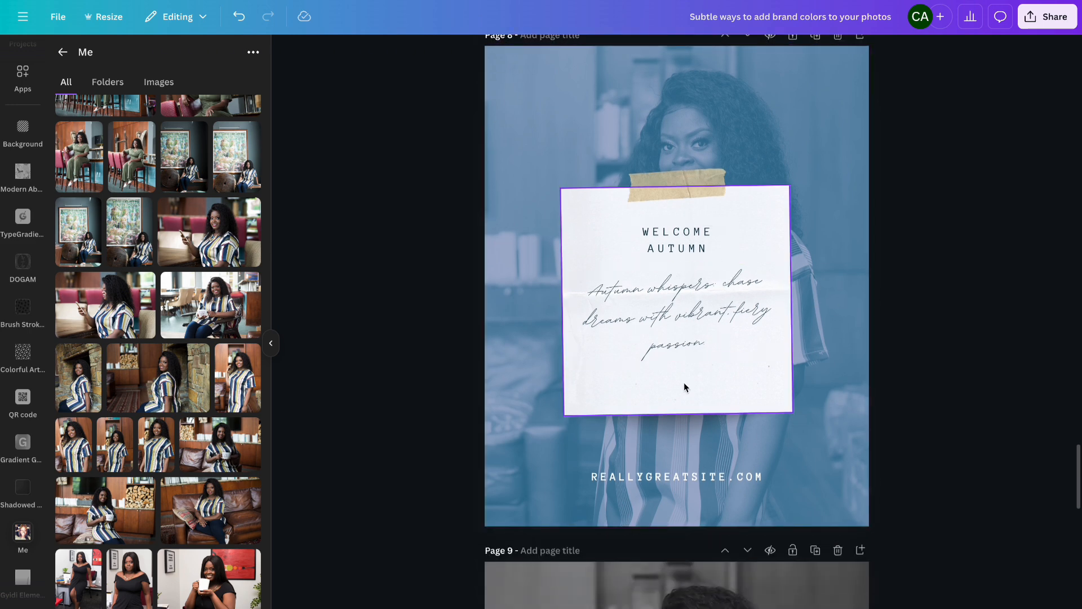
left_click(690, 242)
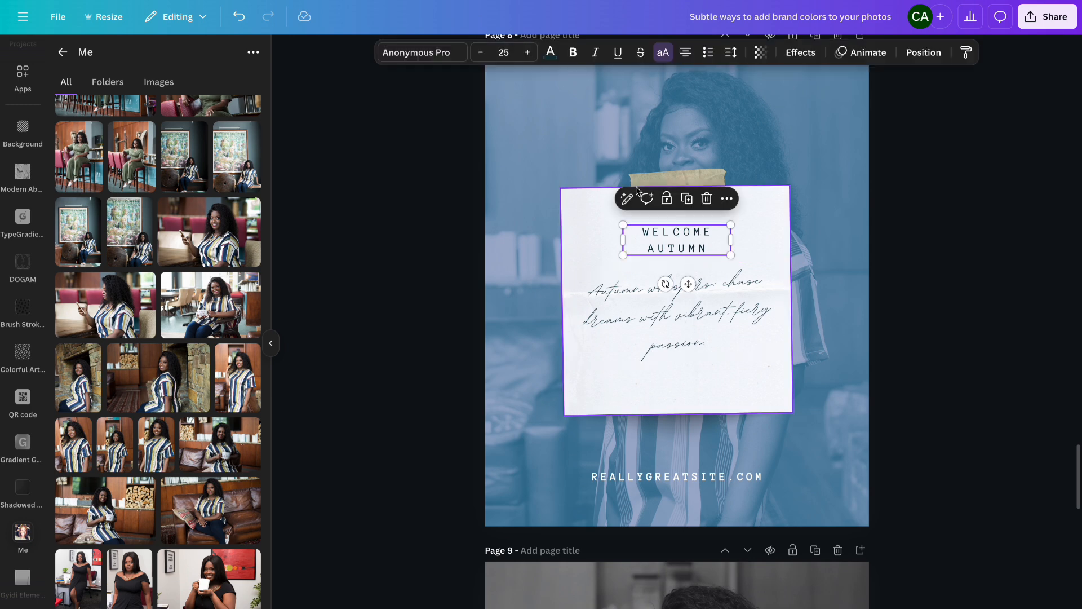
left_click(435, 54)
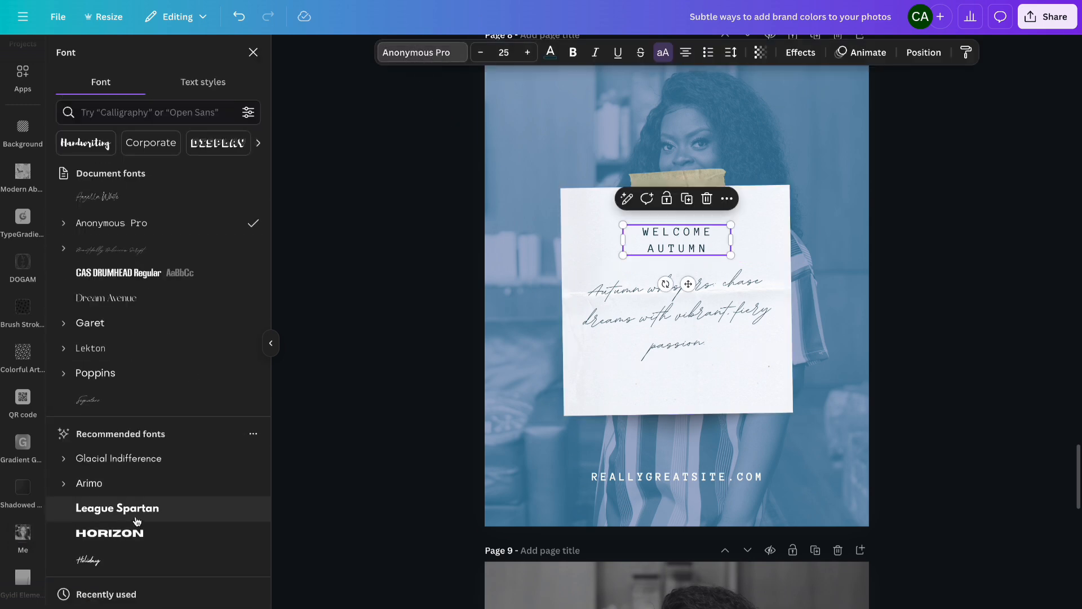
left_click(169, 277)
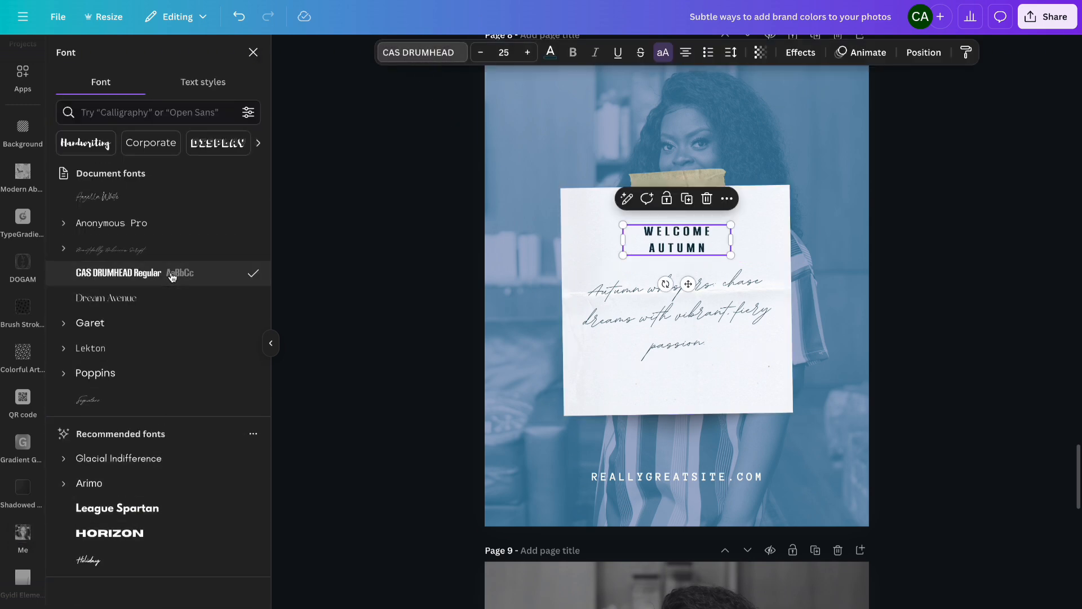
- Change the script quote to Poppins Medium and reduce its font size to 32.7
left_click(708, 338)
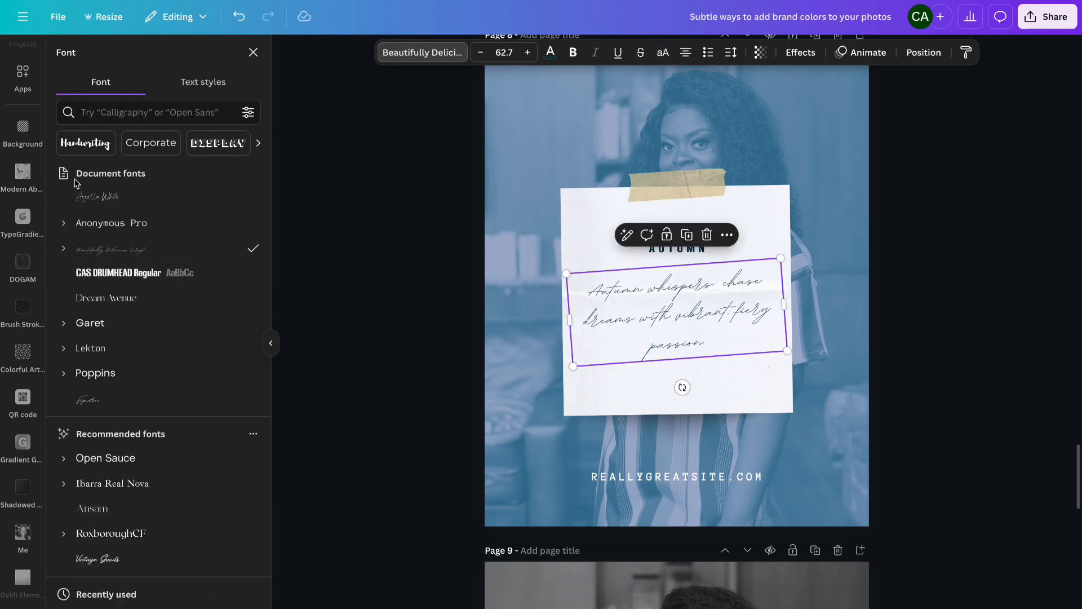
left_click(64, 373)
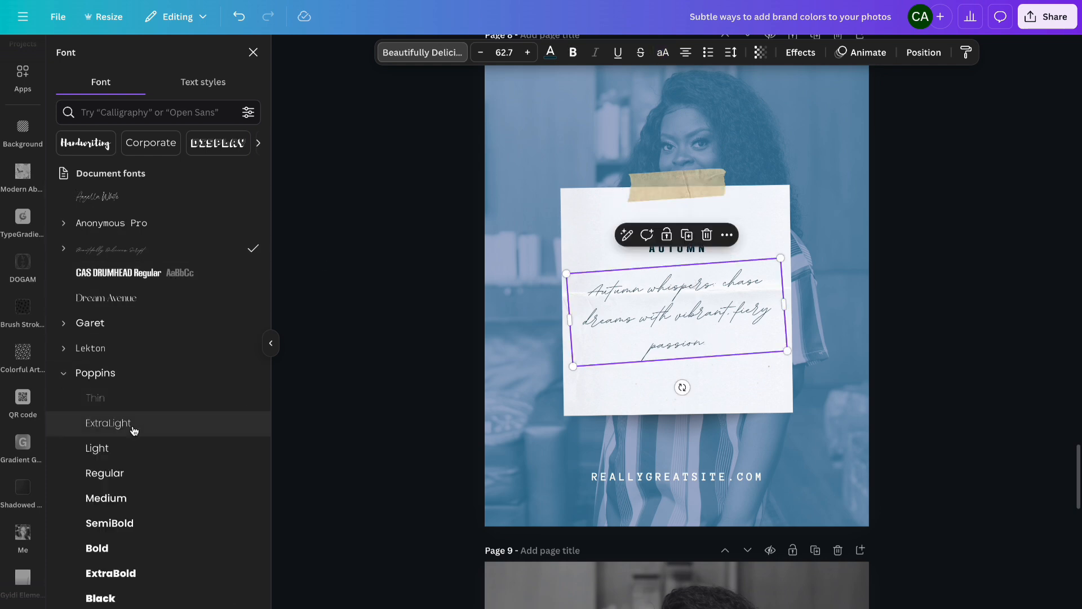
left_click(139, 501)
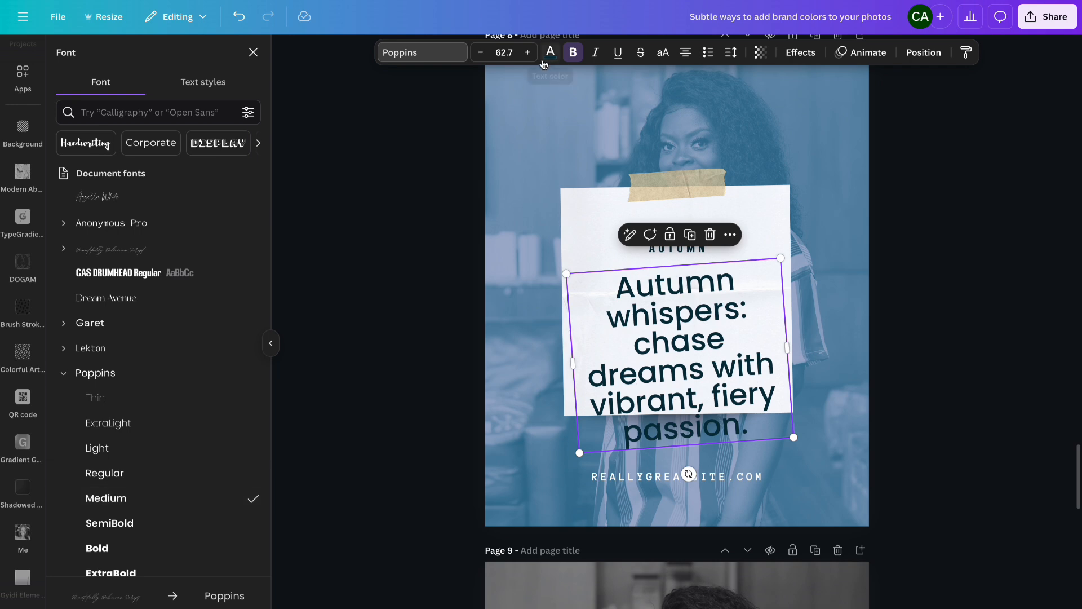
left_click(480, 53)
left_click(479, 52)
left_click(480, 53)
left_click(479, 53)
left_click(479, 53)
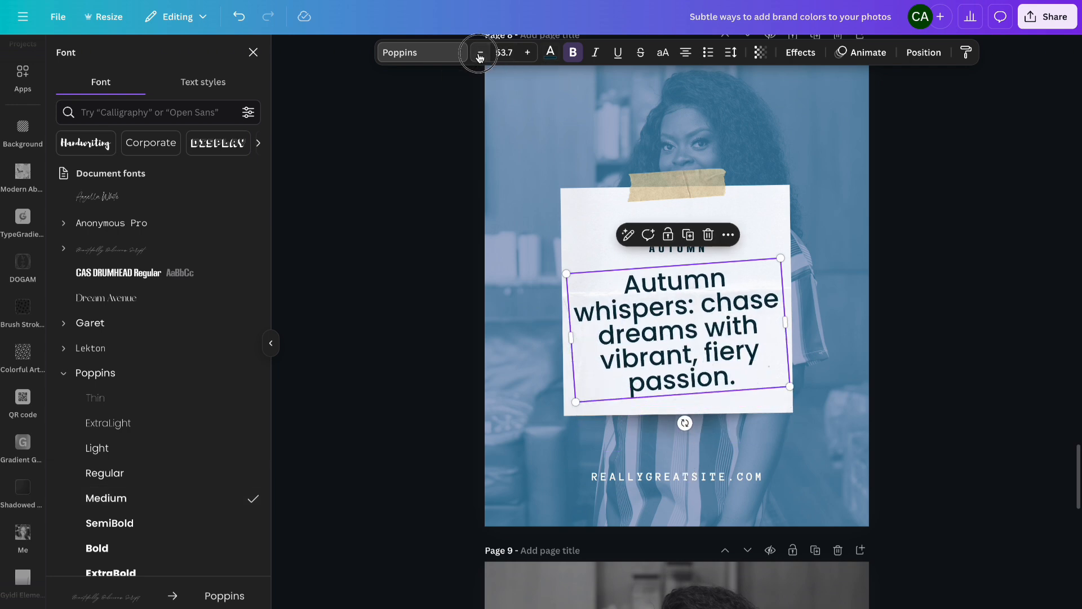
left_click(480, 54)
left_click(480, 53)
left_click(480, 54)
left_click(480, 54)
left_click(480, 53)
left_click(480, 54)
left_click(480, 54)
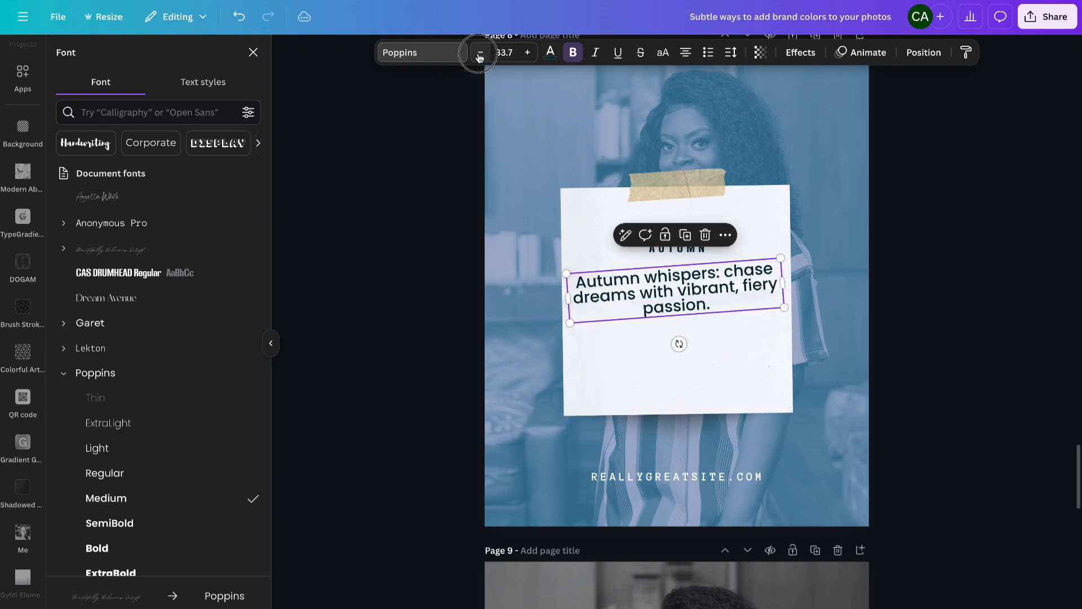
left_click(480, 53)
left_click(480, 54)
left_click(959, 208)
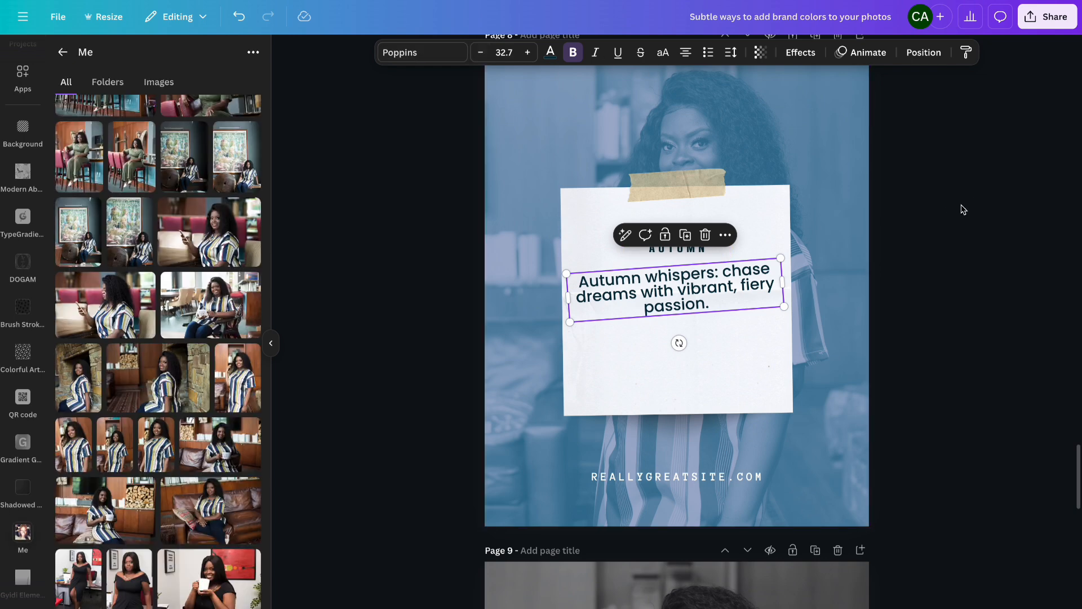
- Remove bold formatting from the quote text
left_click(681, 307)
left_click(571, 53)
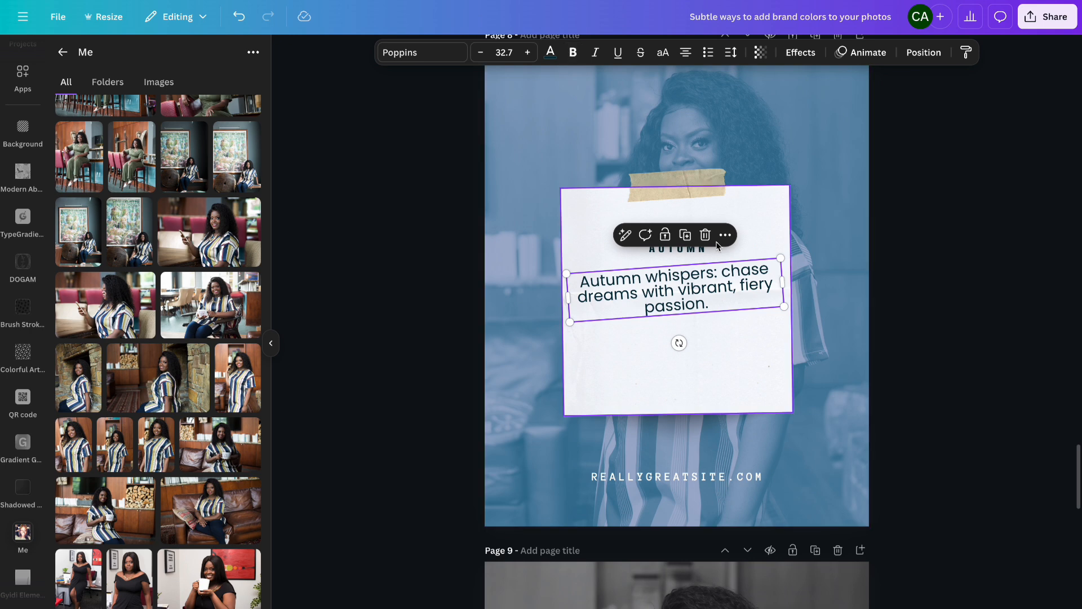
left_click(938, 388)
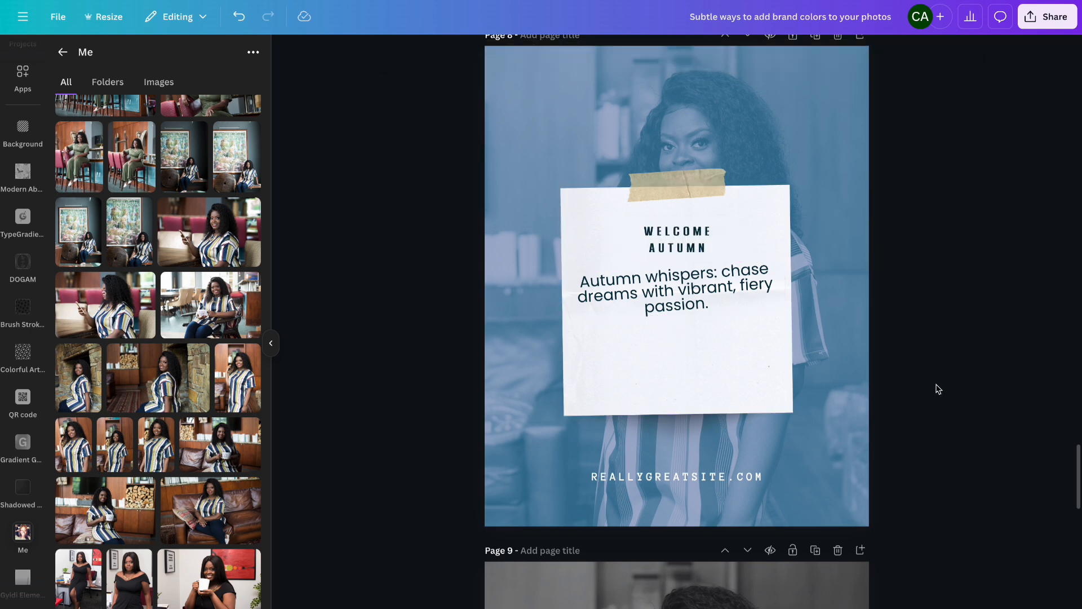
scroll(938, 389, "up", 1)
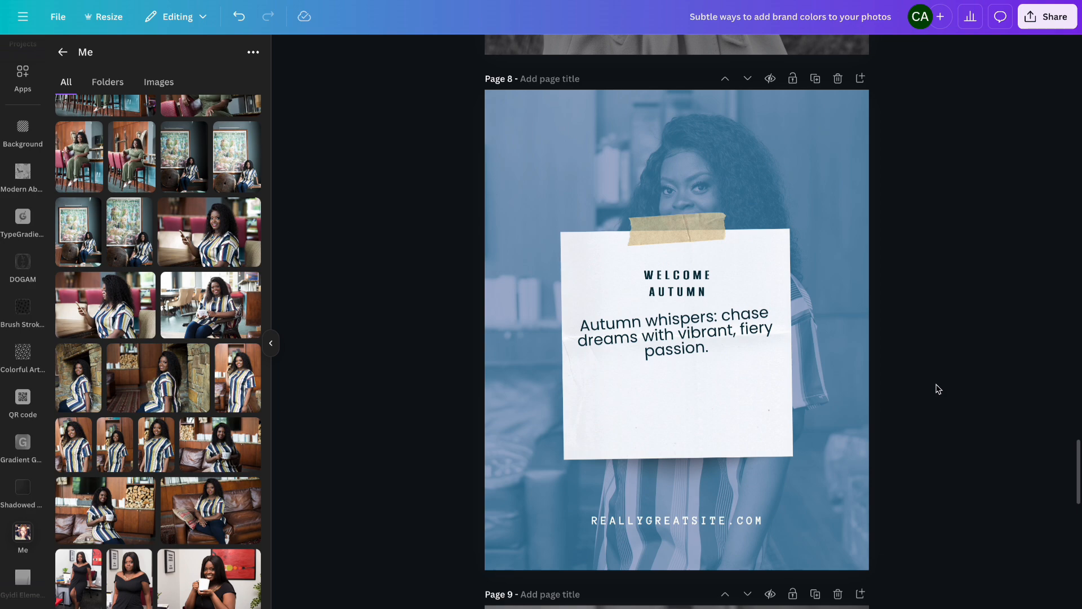
scroll(744, 446, "up", 15)
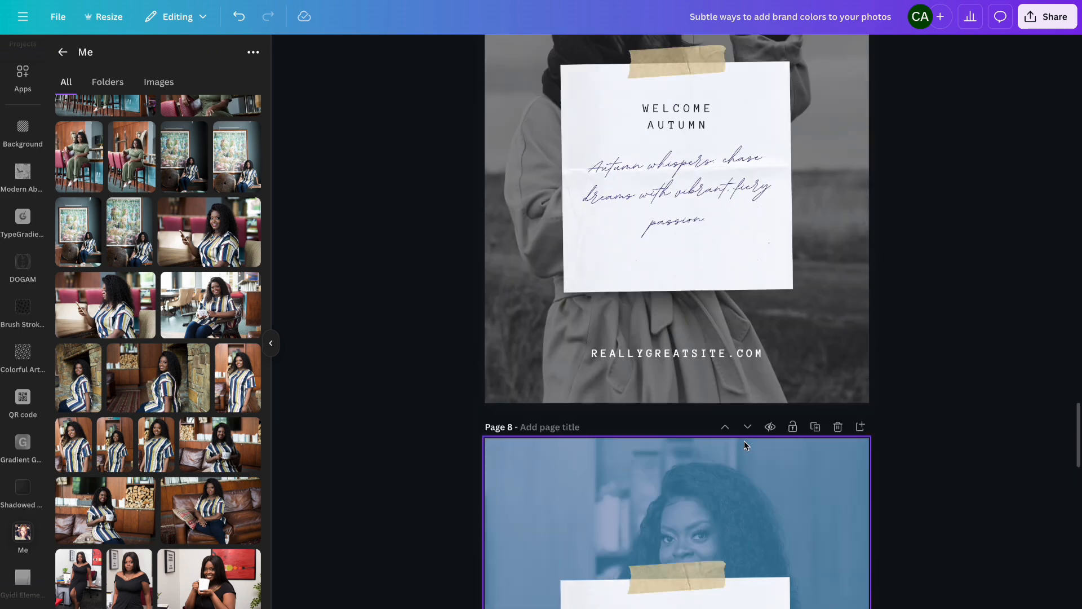
- Copy the brand-colored divider line from the page 3 card and paste it below the note on page 7
scroll(744, 445, "up", 20)
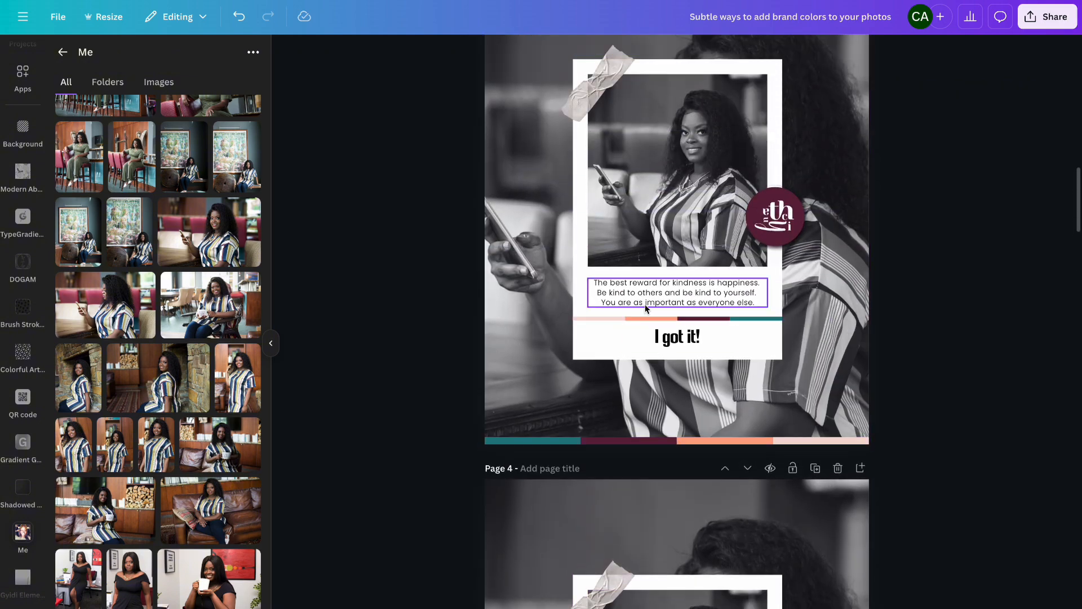
left_click(661, 319)
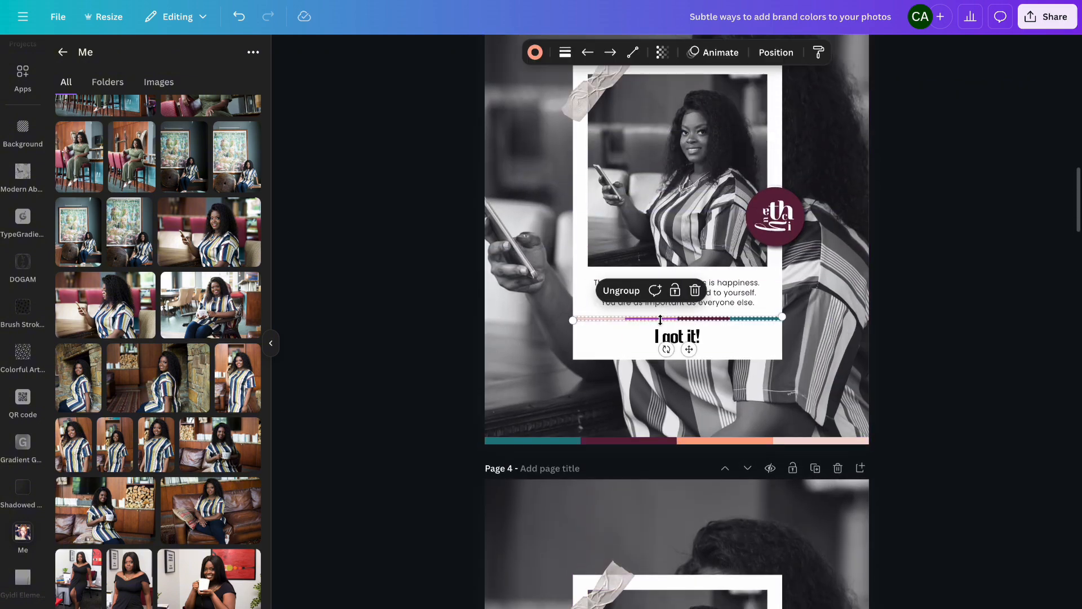
scroll(661, 319, "down", 20)
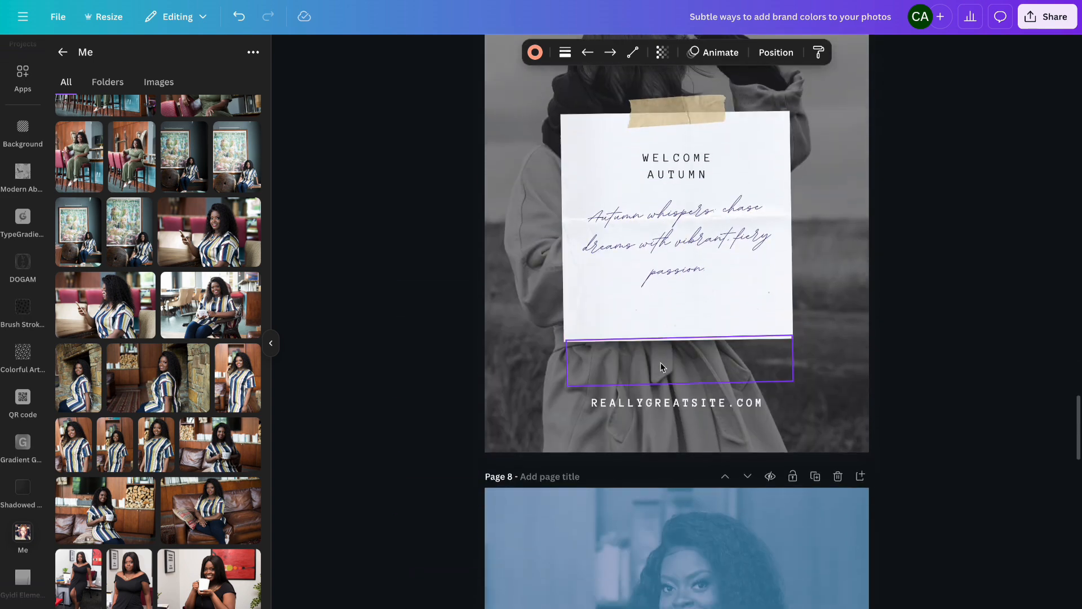
key("ctrl+v")
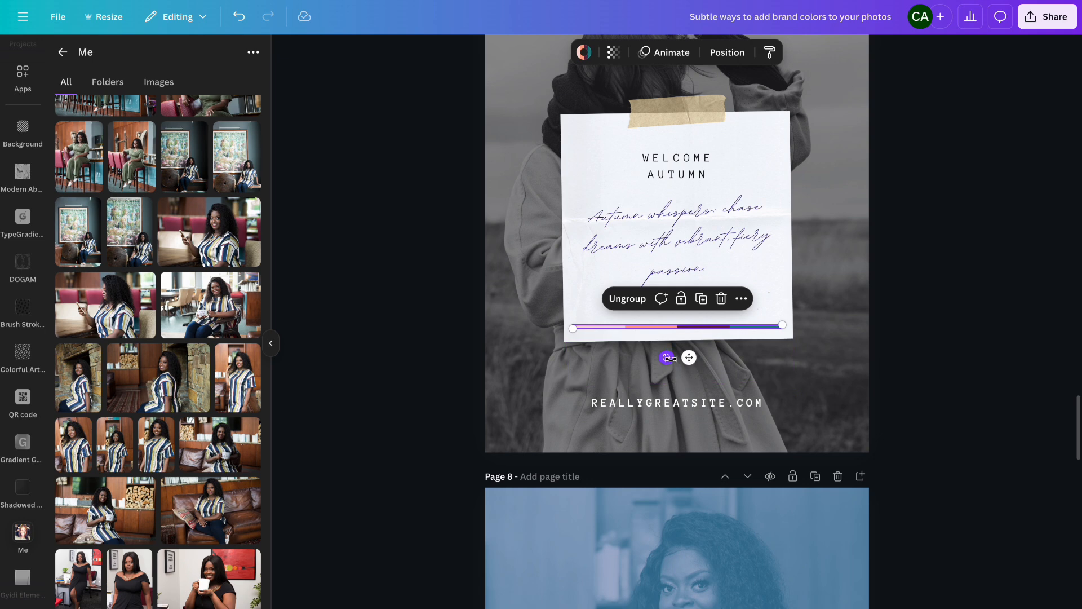
left_click_drag(667, 358, 685, 366)
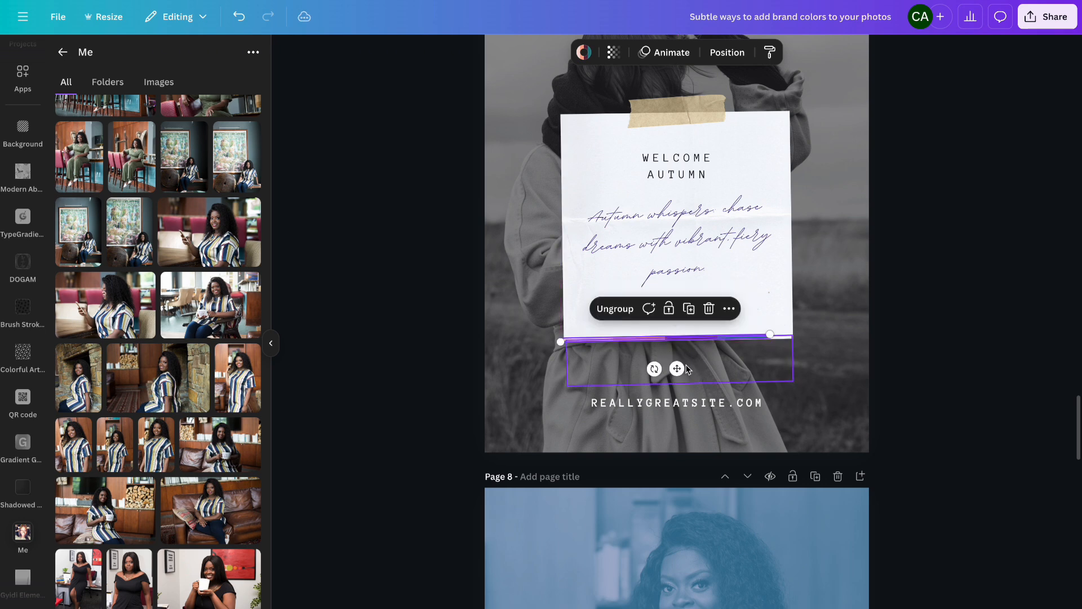
- Nudge the pasted divider sideways and stretch its end so it spans the full width of the note
key("Right")
key("Right")
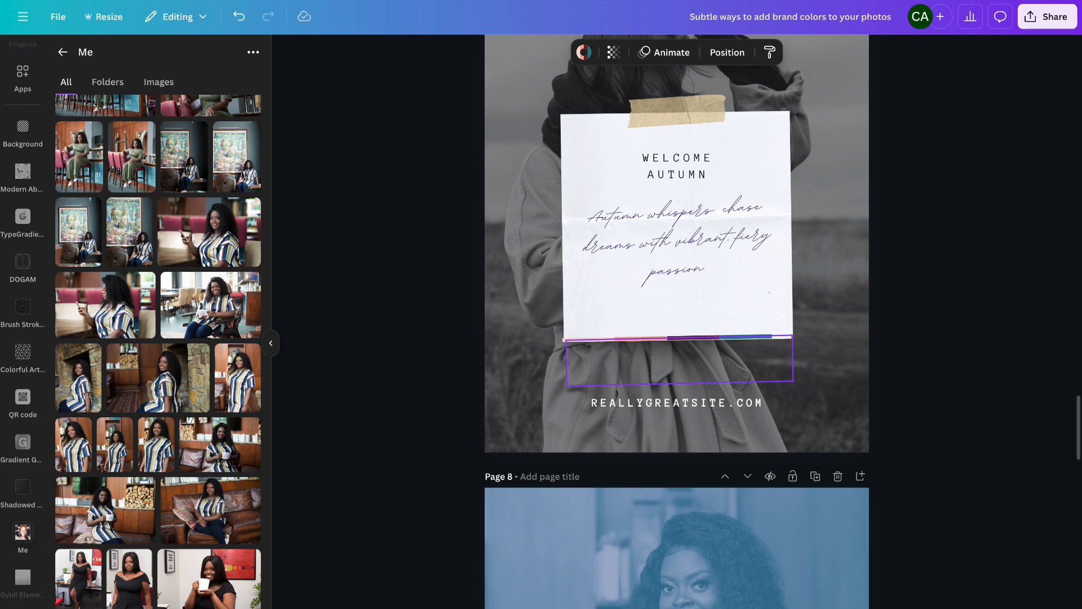
key("Right")
key("Right")
key("Right")
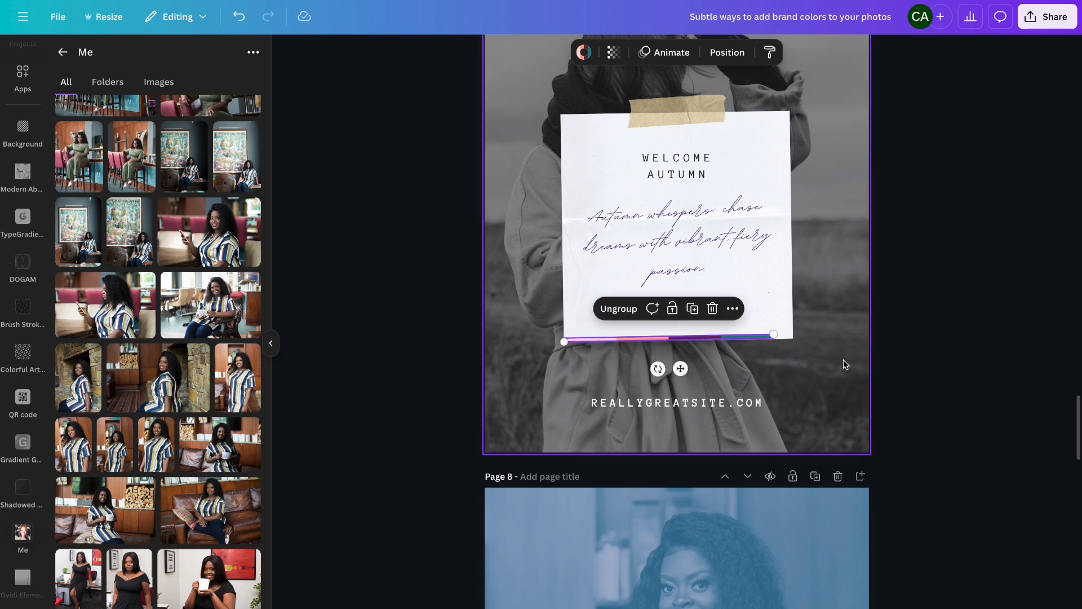
left_click_drag(773, 333, 793, 333)
left_click(948, 297)
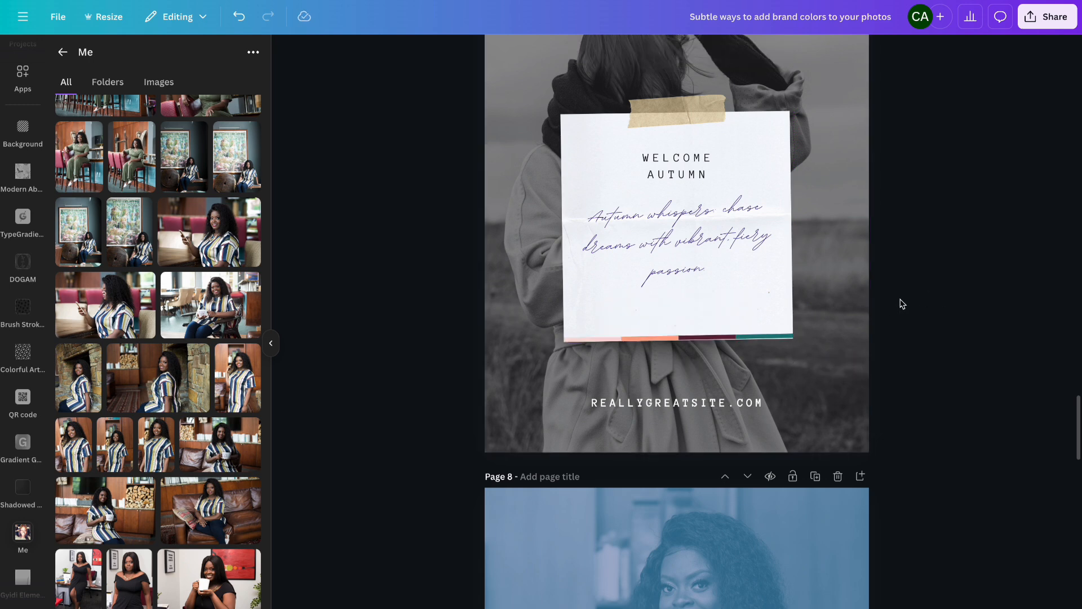
- Nudge the divider down so it sits along the bottom edge of the note paper
left_click(766, 336)
scroll(766, 336, "down", 1)
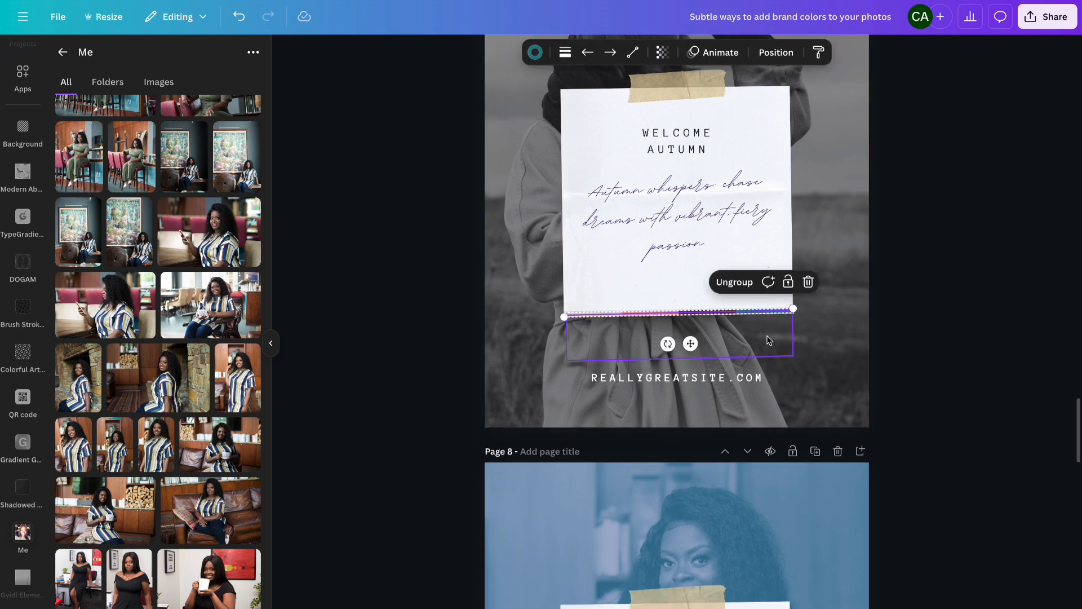
left_click(795, 308)
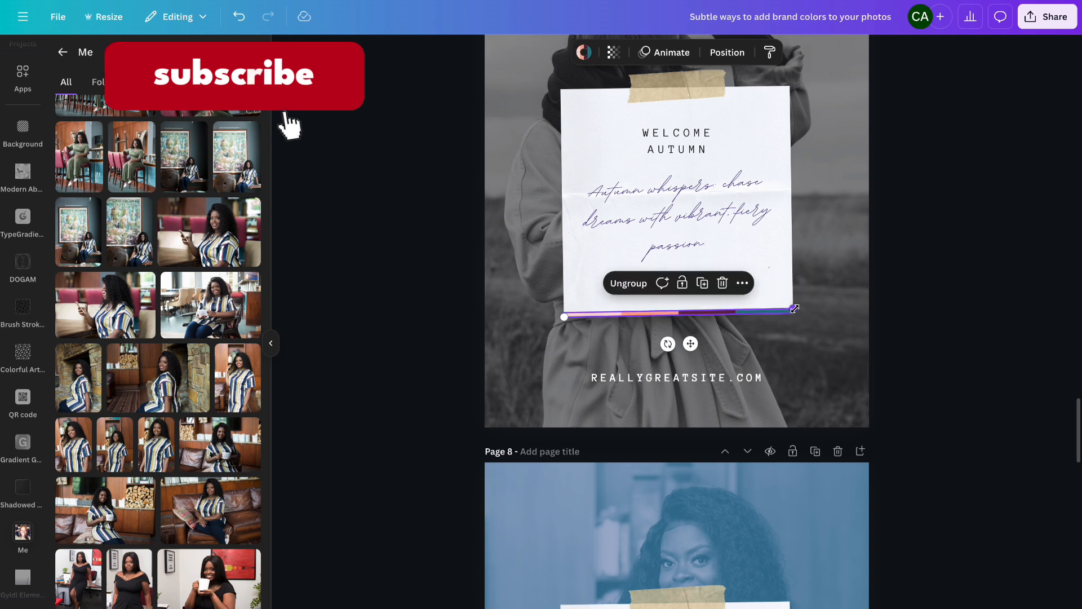
scroll(796, 312, "down", 2)
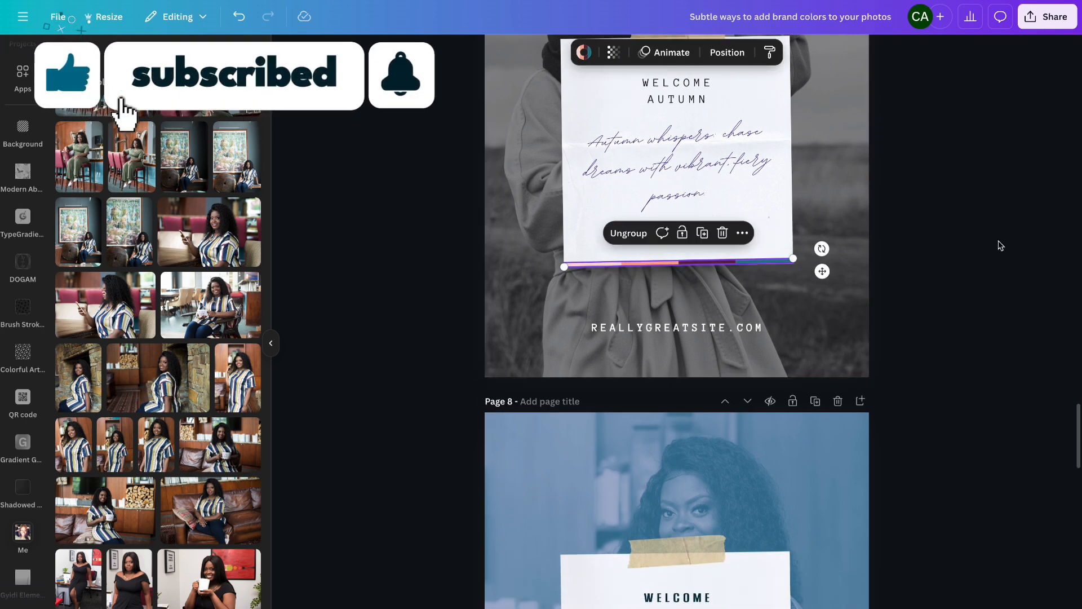
left_click(998, 242)
left_click(779, 260)
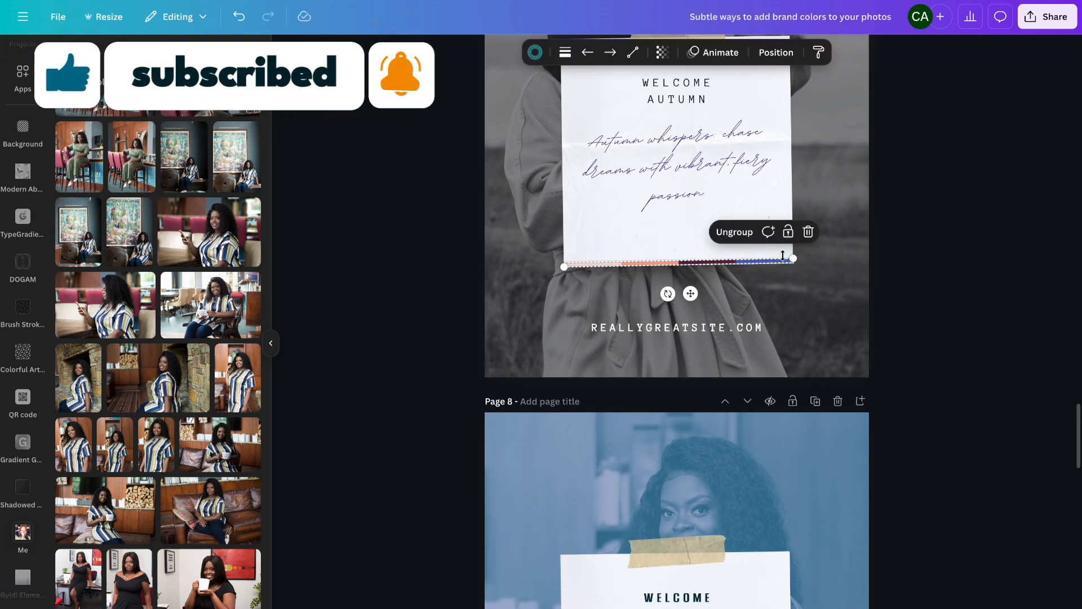
left_click(791, 258)
key("Down")
key("Down")
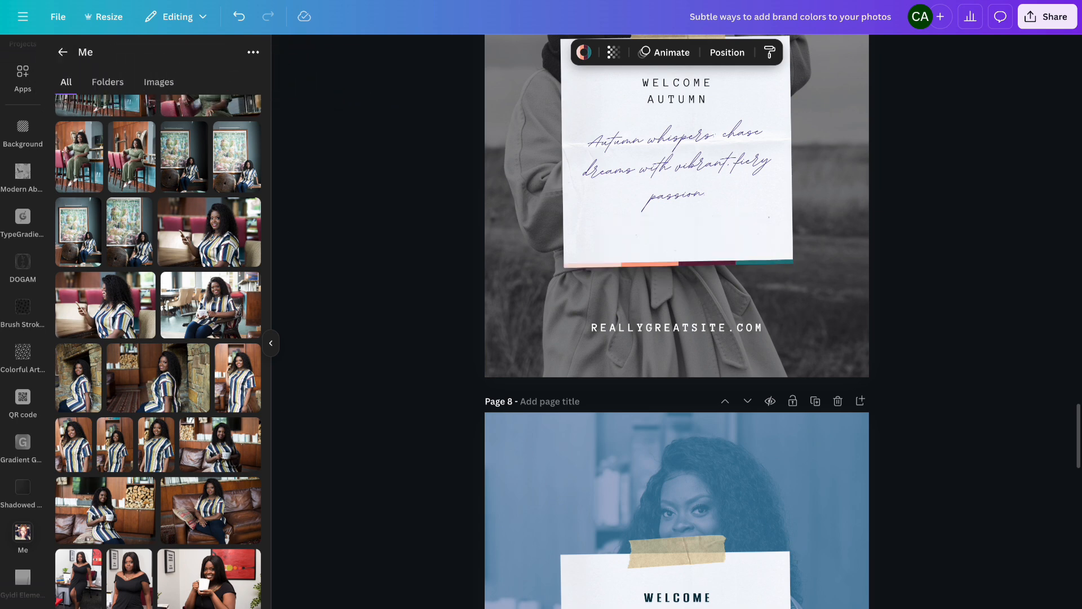
left_click(945, 210)
- Scroll through all the pages to review the brand-colored designs
scroll(946, 210, "up", 3)
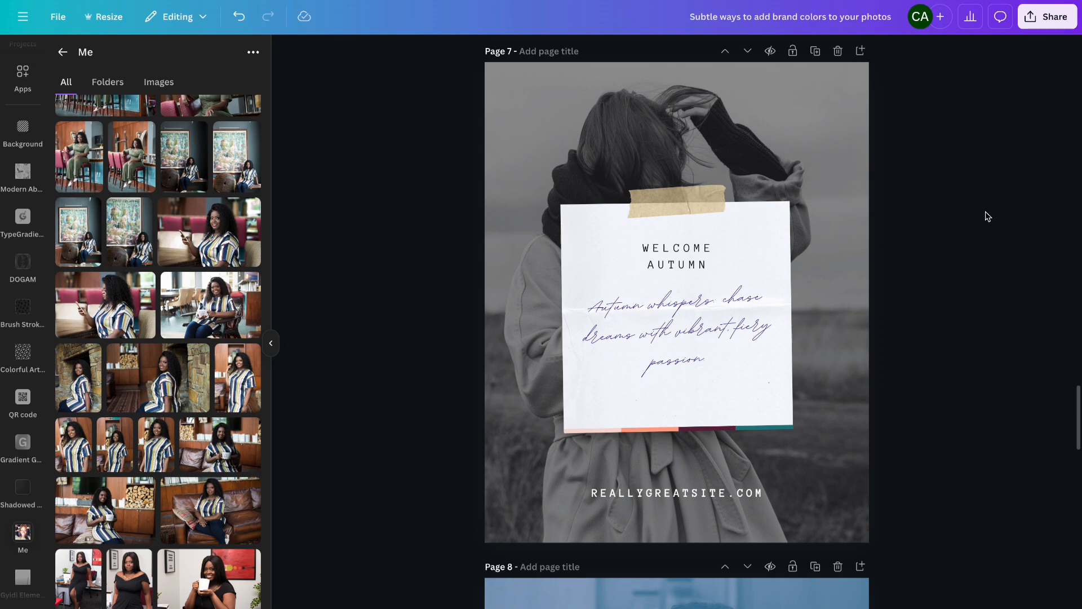
scroll(946, 296, "down", 1)
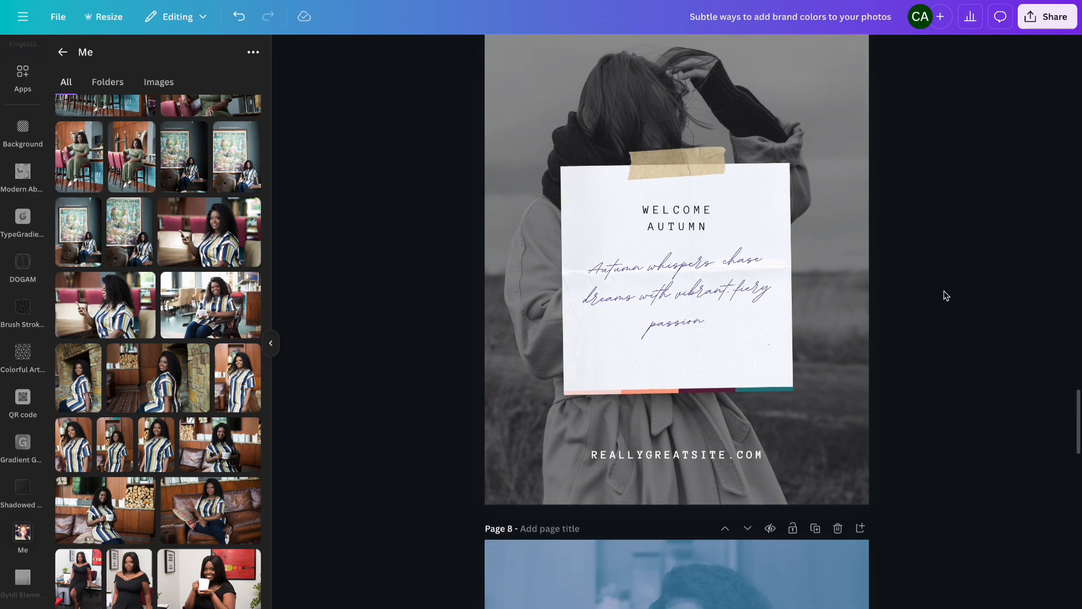
scroll(947, 295, "up", 10)
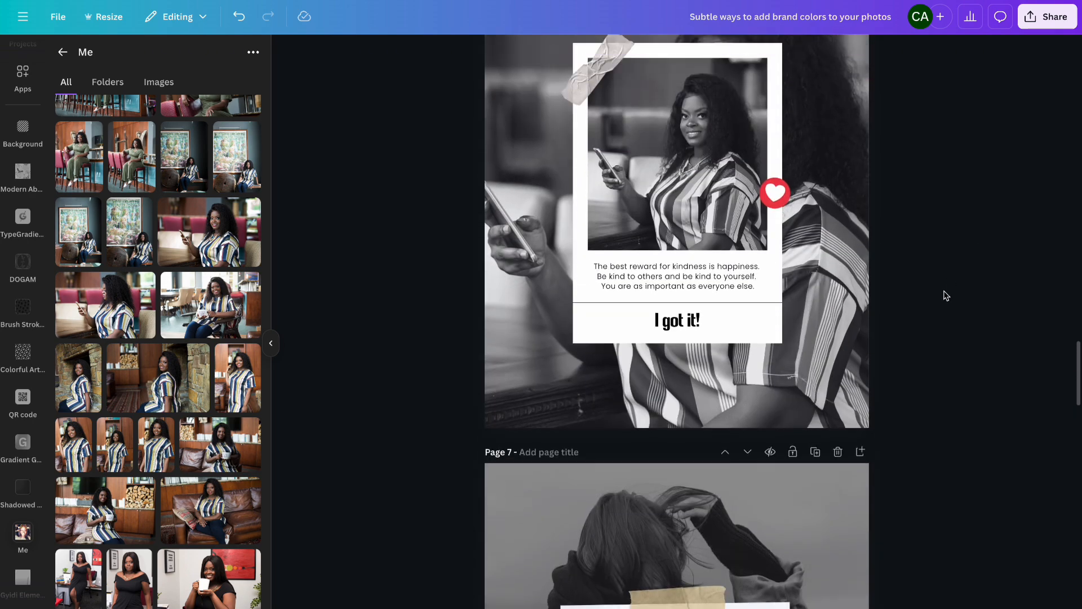
scroll(947, 296, "up", 15)
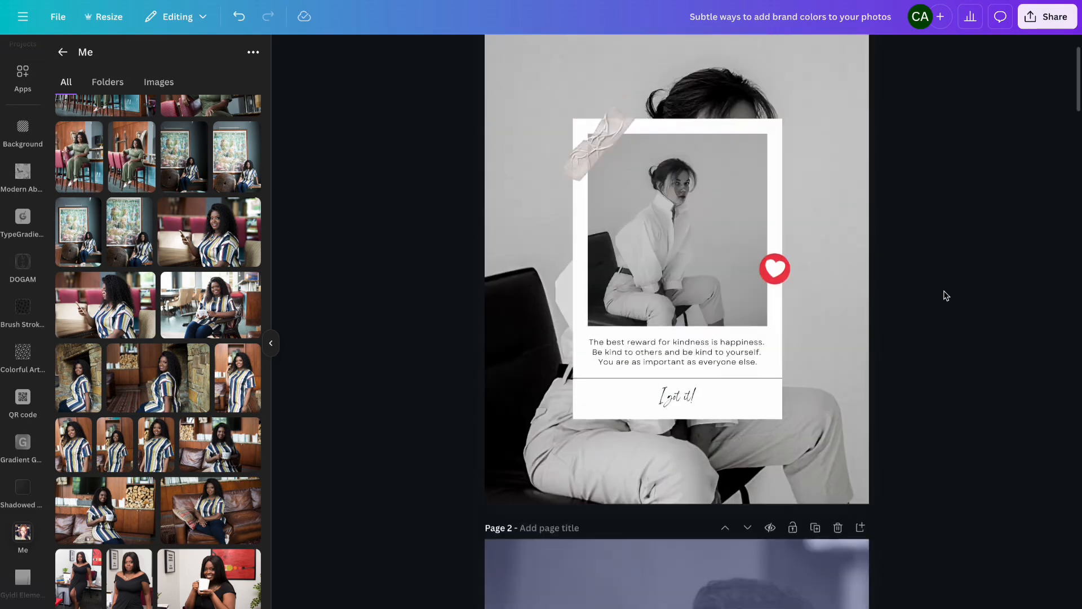
scroll(946, 295, "down", 15)
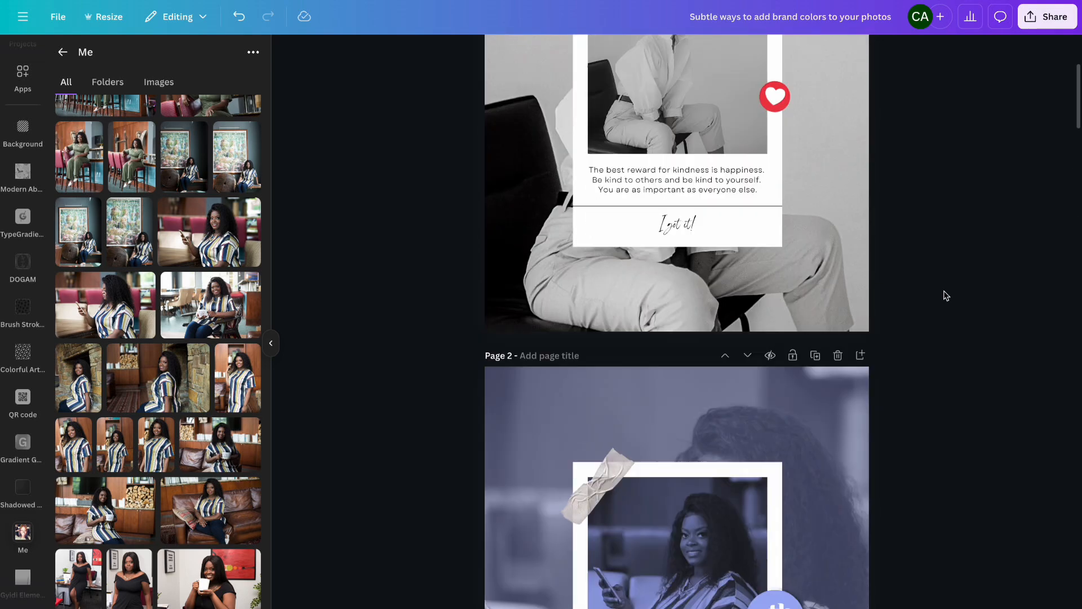
scroll(947, 296, "up", 2)
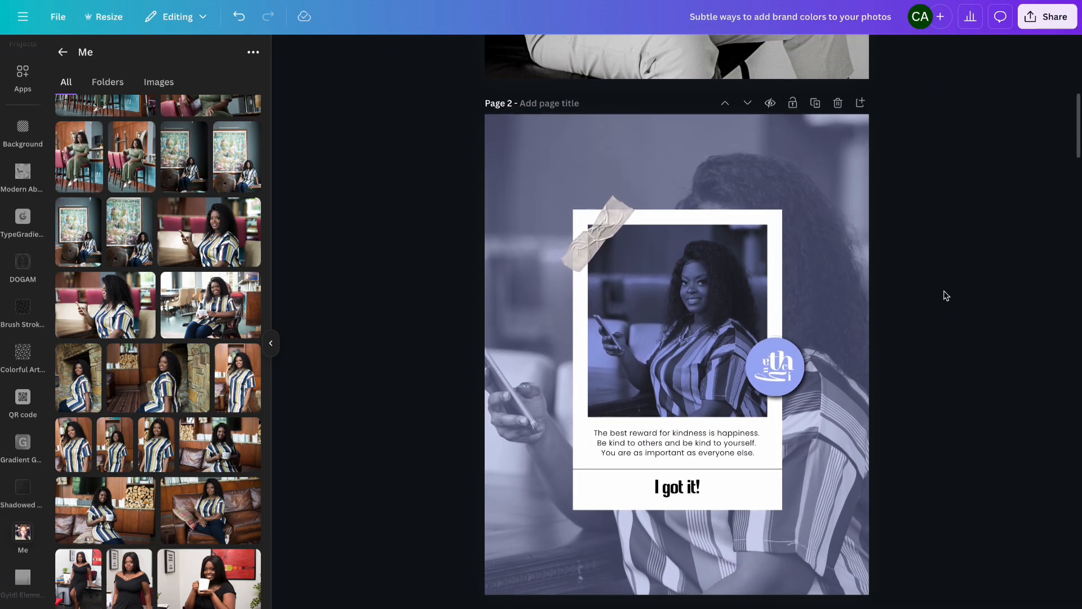
scroll(947, 295, "down", 10)
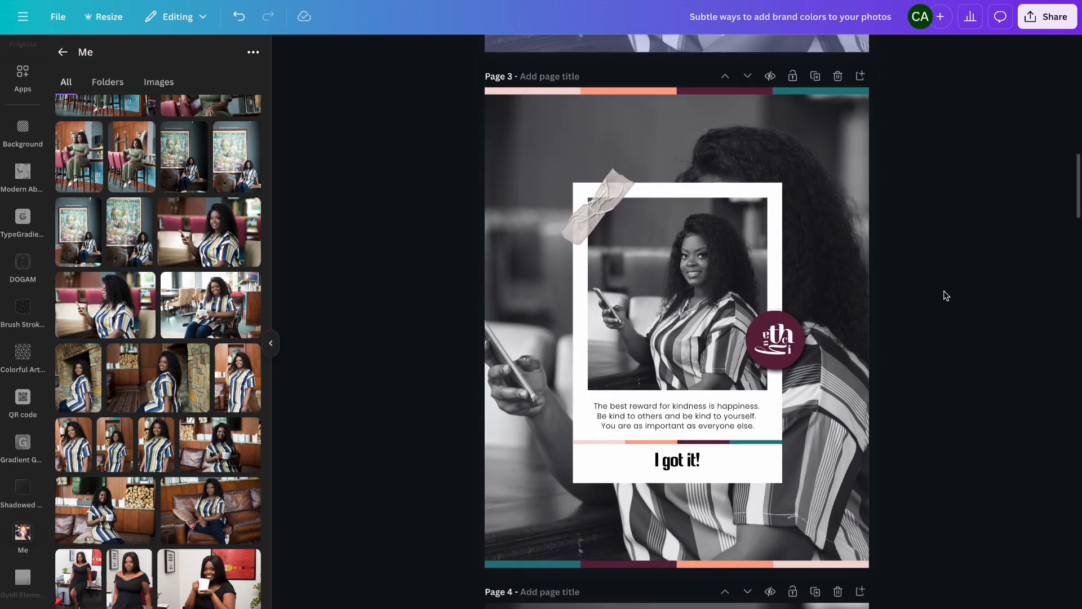
scroll(947, 295, "up", 1)
scroll(947, 296, "down", 9)
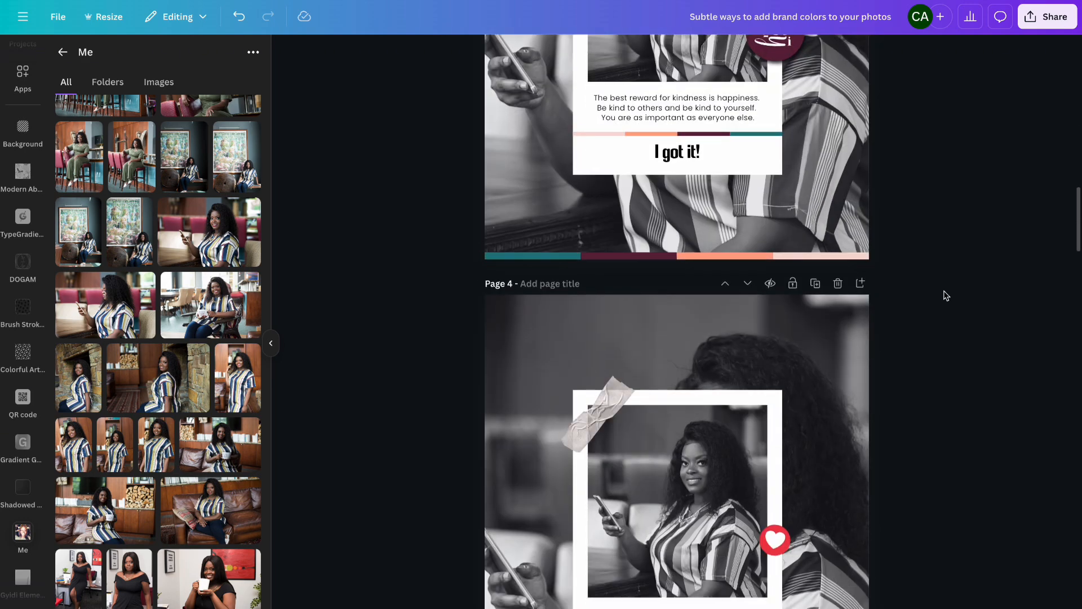
scroll(947, 295, "down", 9)
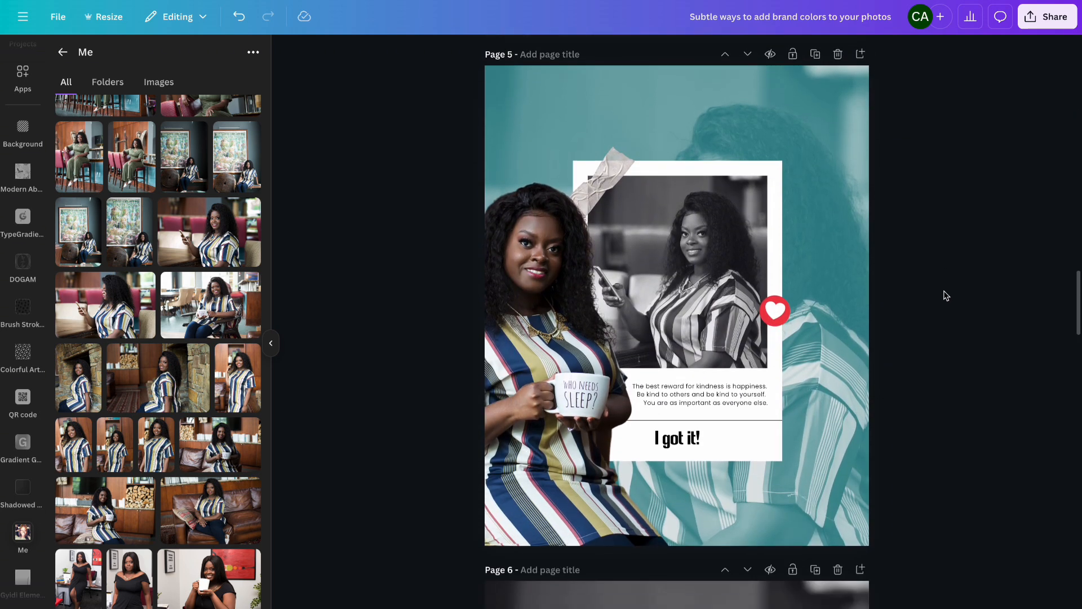
scroll(947, 295, "down", 11)
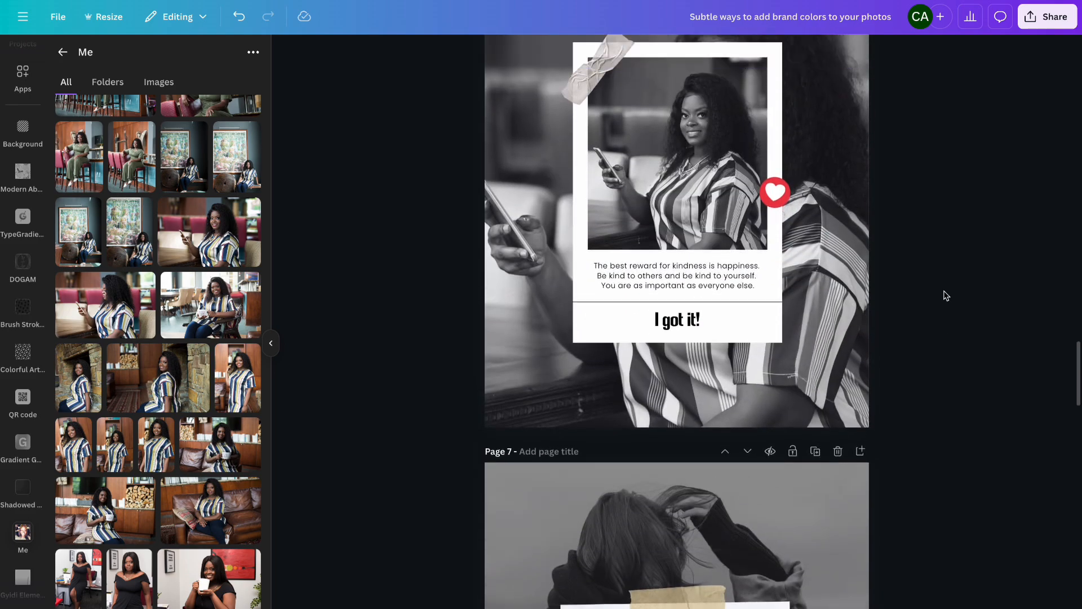
scroll(947, 296, "up", 3)
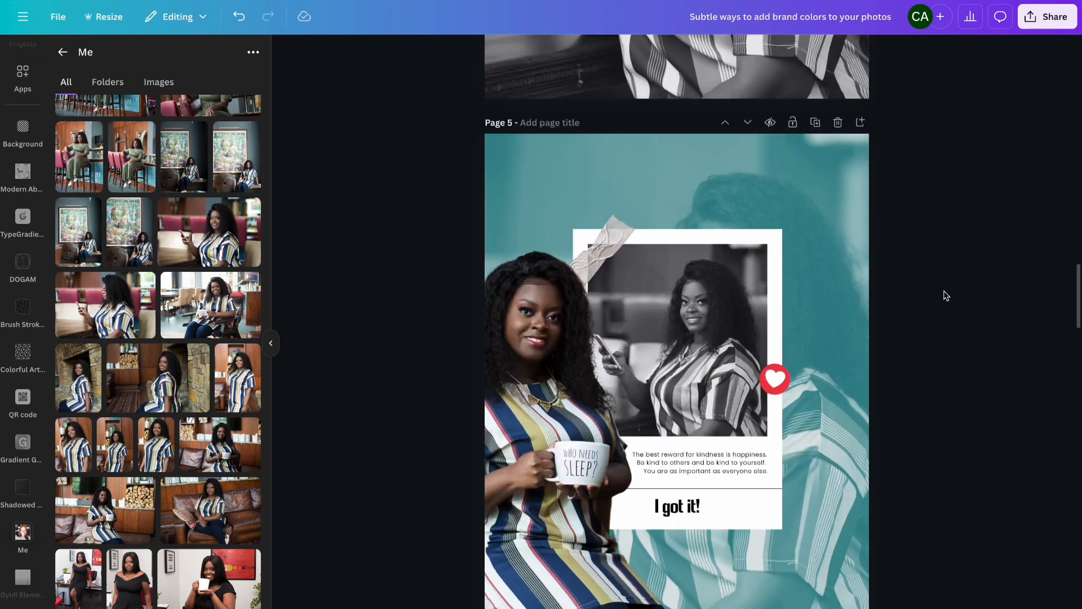
scroll(947, 295, "down", 10)
scroll(947, 296, "down", 1)
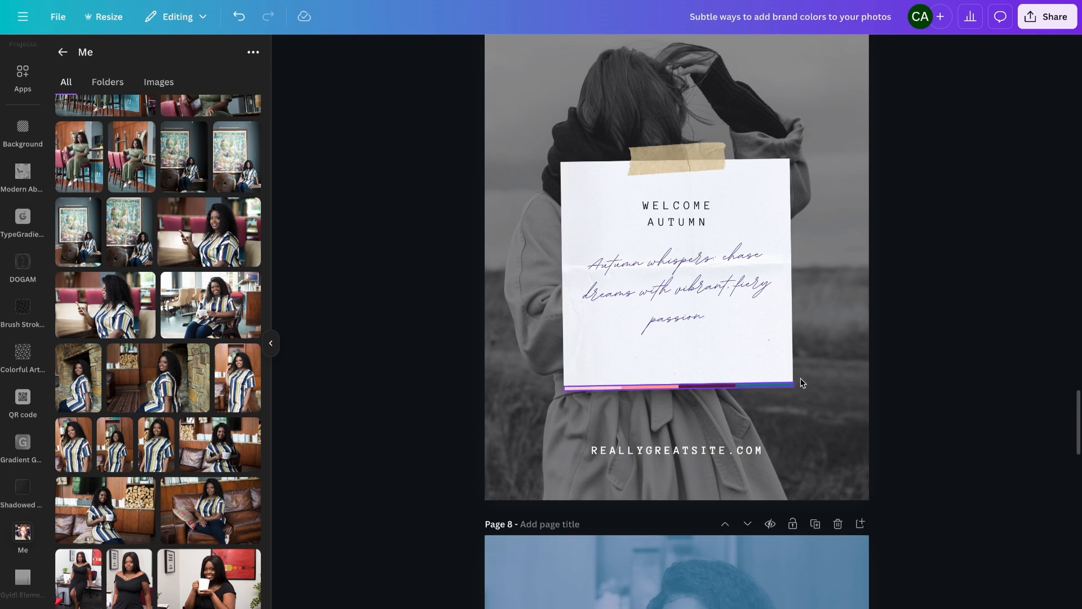
scroll(807, 376, "down", 7)
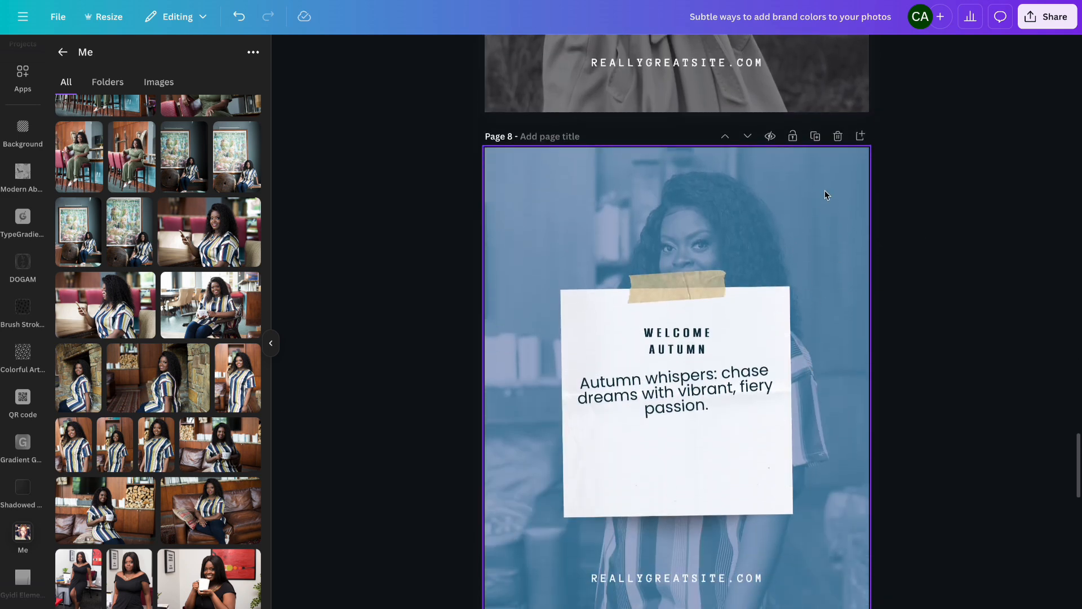